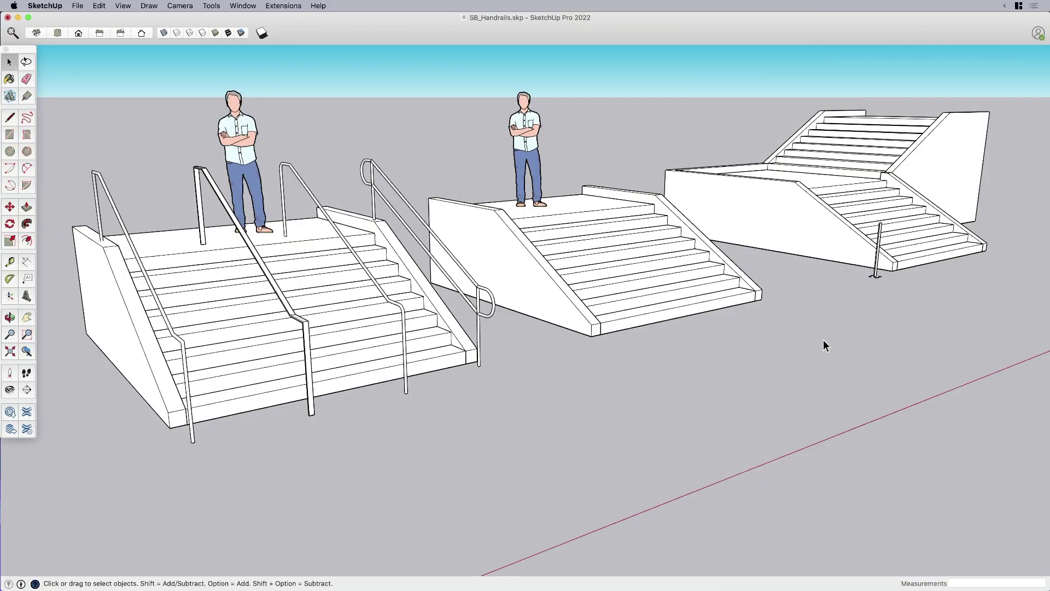
- Orbit, pan and zoom until the bare middle staircase fills the view front-on
{"action": "scroll", "coordinate": [822, 340], "scroll_direction": "down", "scroll_amount": 2}
{"action": "scroll", "coordinate": [268, 311], "scroll_direction": "up", "scroll_amount": 2}
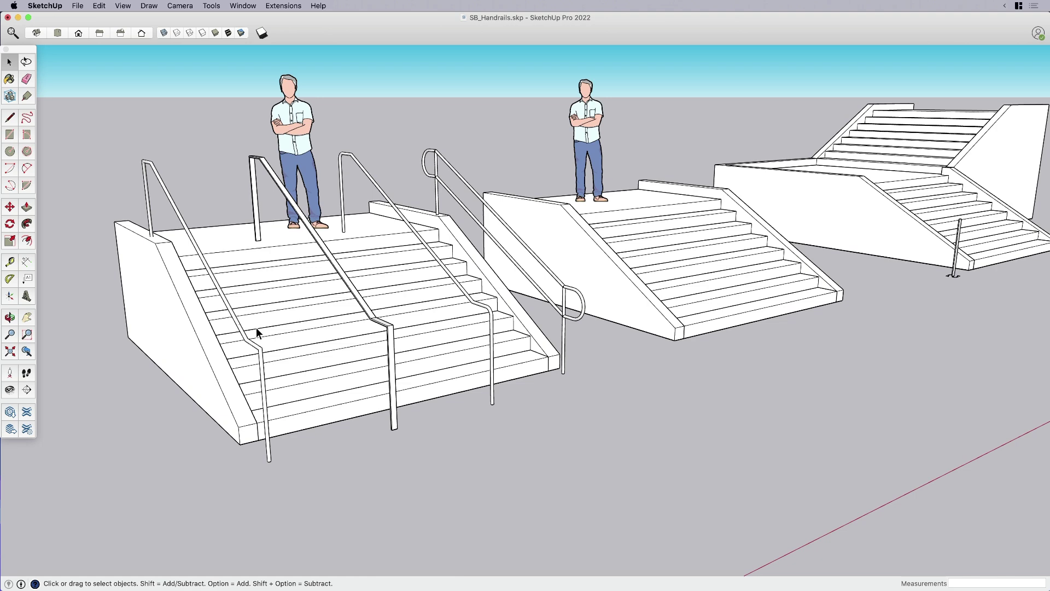
{"action": "middle_click_drag", "start_coordinate": [254, 339], "coordinate": [325, 318]}
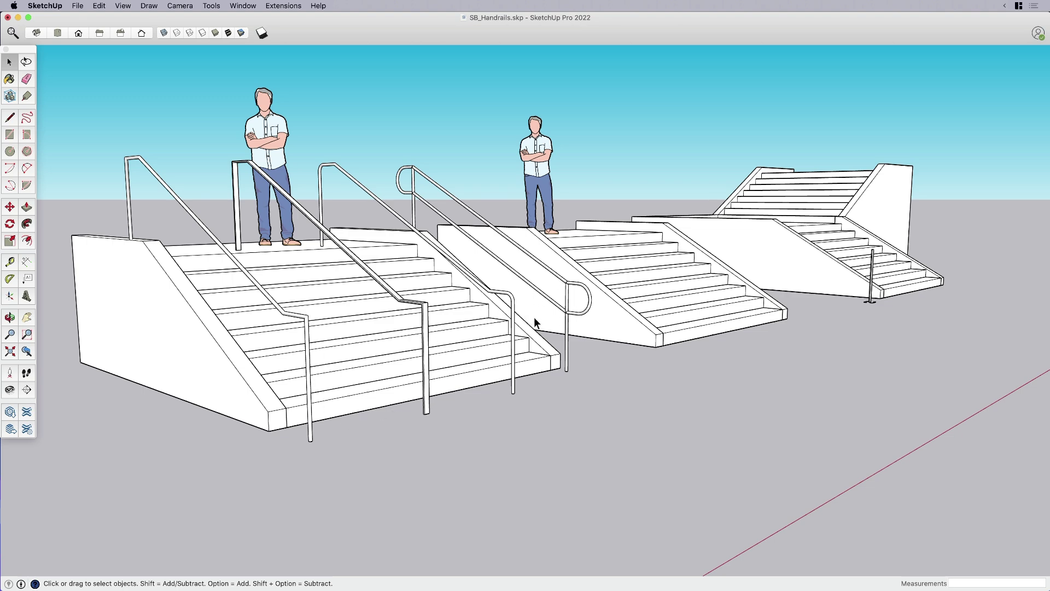
{"action": "middle_click_drag", "start_coordinate": [534, 317], "coordinate": [481, 354]}
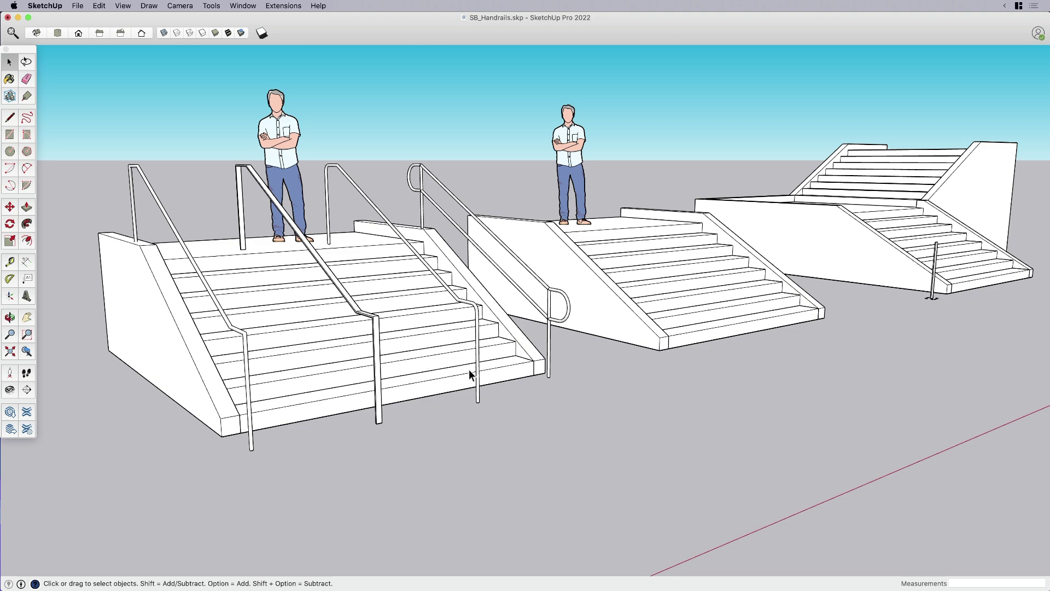
{"action": "key", "text": "h"}
{"action": "left_click_drag", "start_coordinate": [593, 382], "coordinate": [542, 343]}
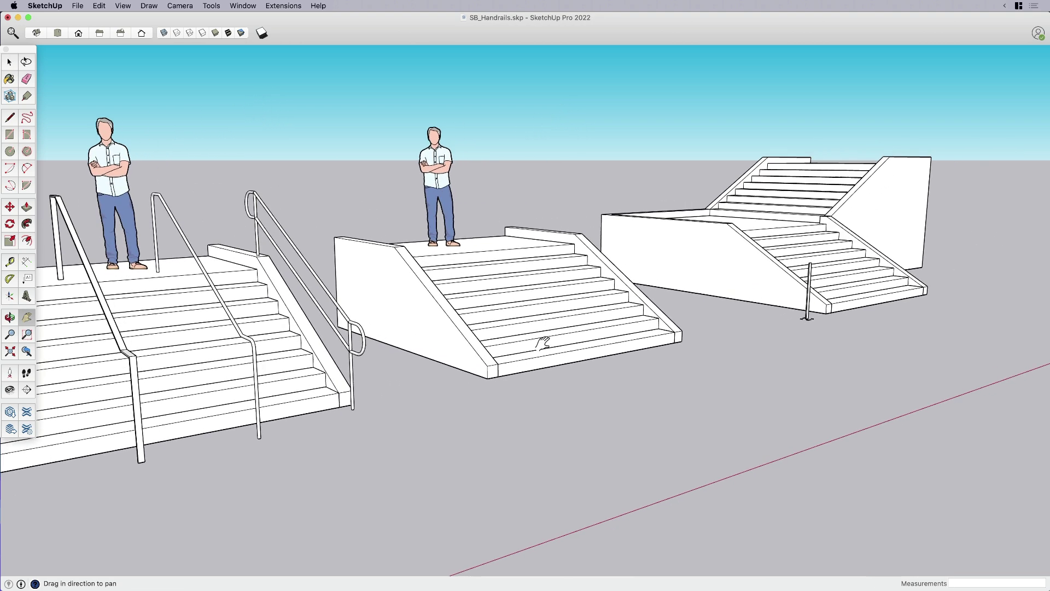
{"action": "scroll", "coordinate": [511, 265], "scroll_direction": "up", "scroll_amount": 1}
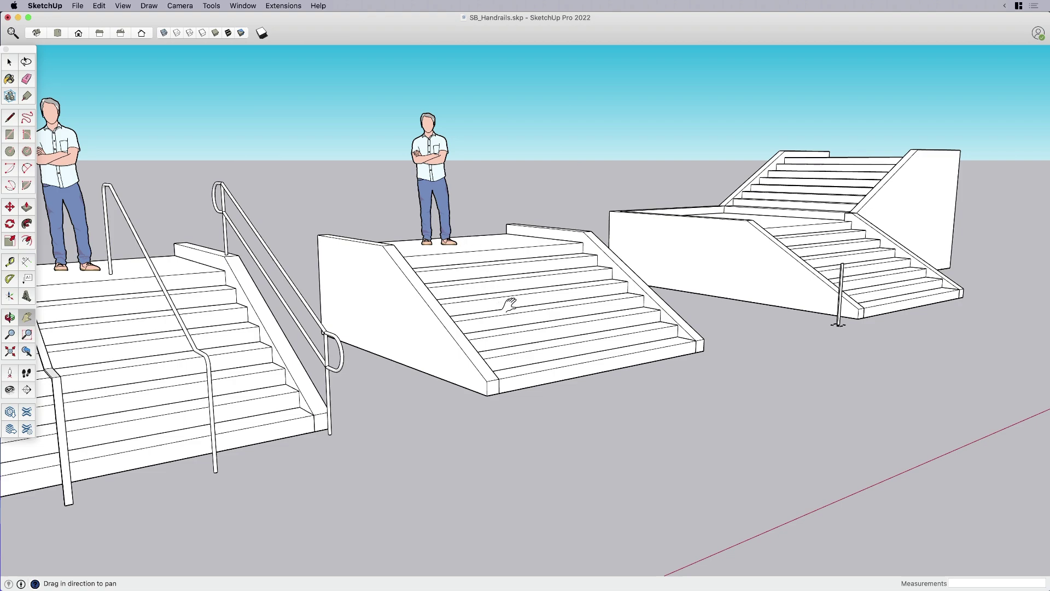
{"action": "middle_click_drag", "start_coordinate": [556, 331], "coordinate": [521, 339]}
{"action": "left_click_drag", "start_coordinate": [521, 340], "coordinate": [472, 334]}
{"action": "key", "text": "h"}
{"action": "left_click_drag", "start_coordinate": [539, 350], "coordinate": [477, 368]}
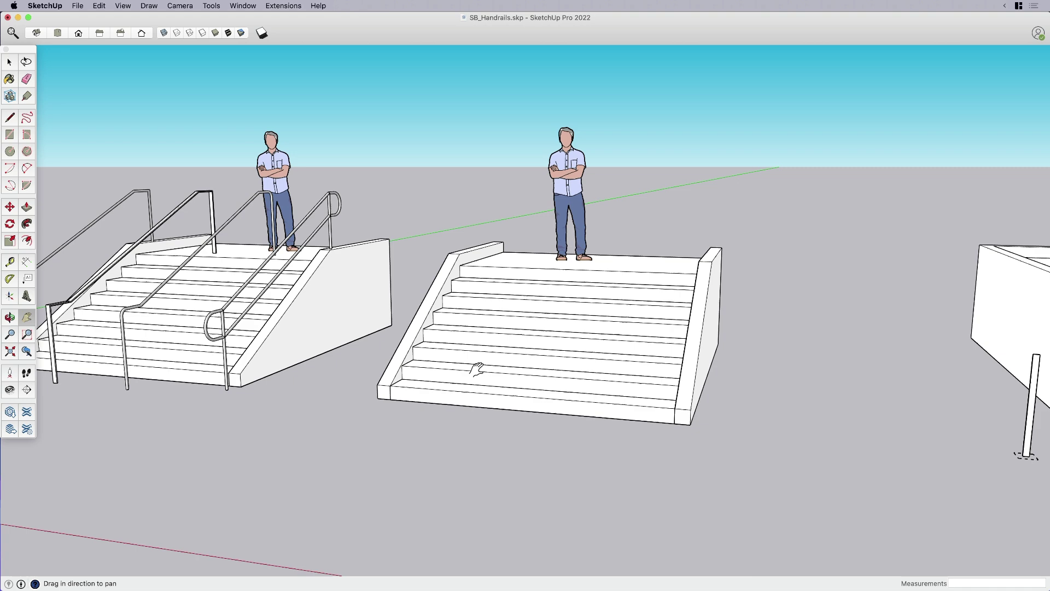
{"action": "key", "text": "space"}
{"action": "scroll", "coordinate": [428, 389], "scroll_direction": "up", "scroll_amount": 1}
{"action": "scroll", "coordinate": [428, 389], "scroll_direction": "up", "scroll_amount": 1}
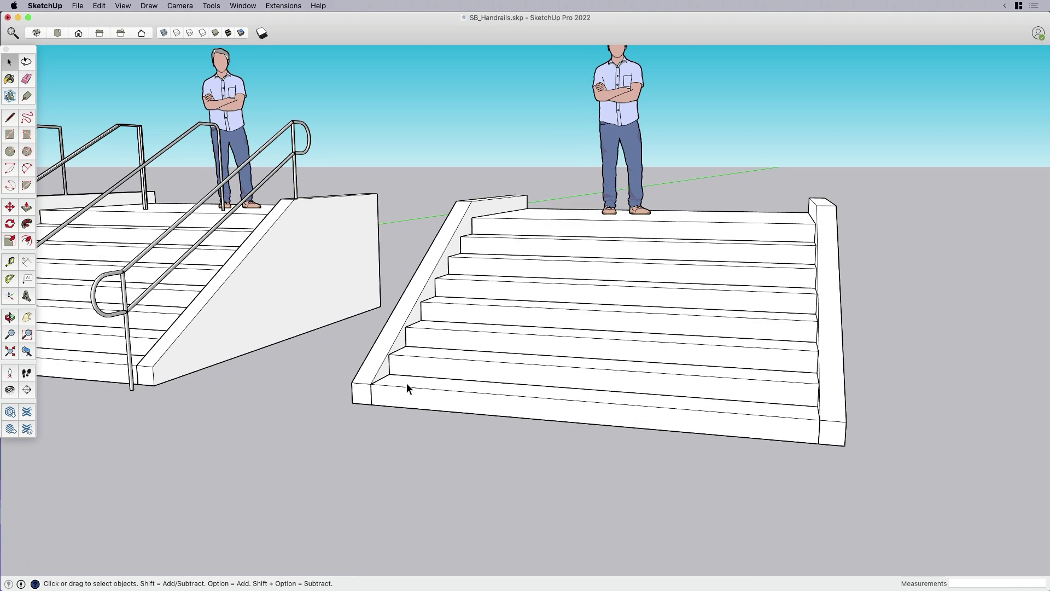
- Undo a stray line, clear the selection, and orbit to face the left cheek wall
{"action": "key", "text": "l"}
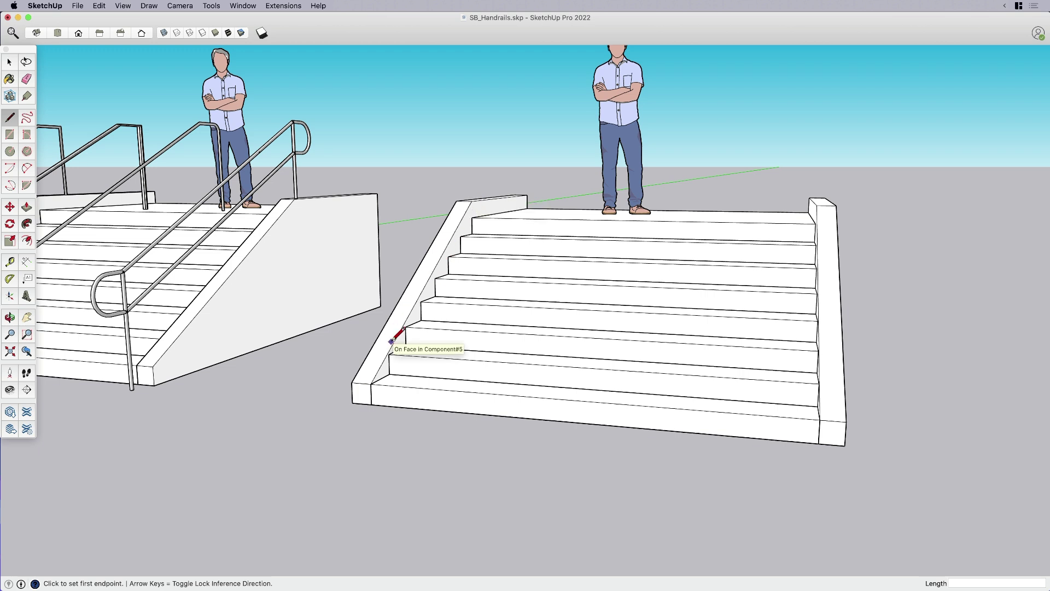
{"action": "key", "text": "super+z"}
{"action": "key", "text": "space"}
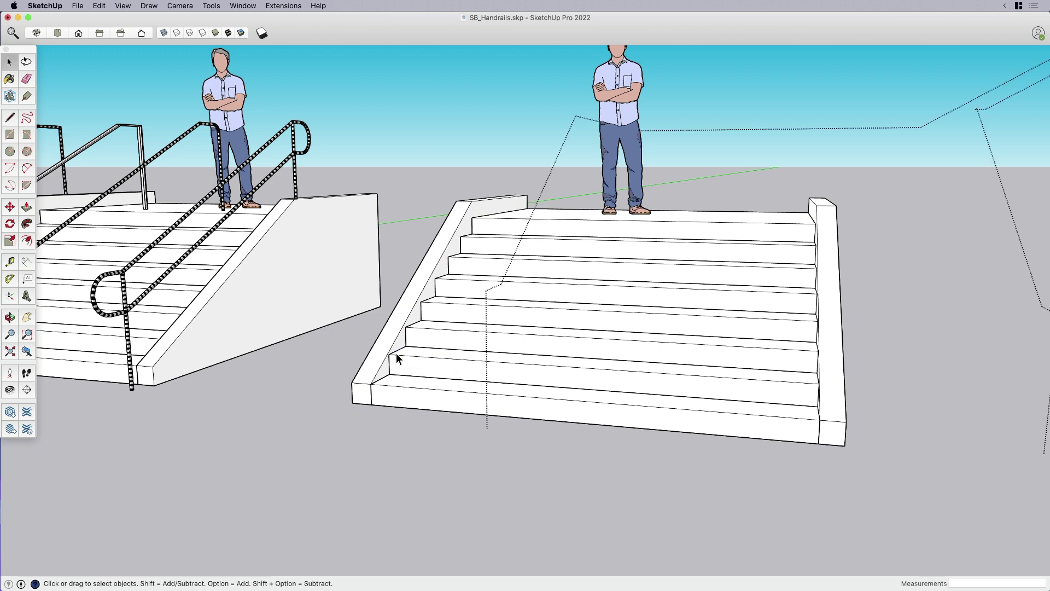
{"action": "key", "text": "Escape"}
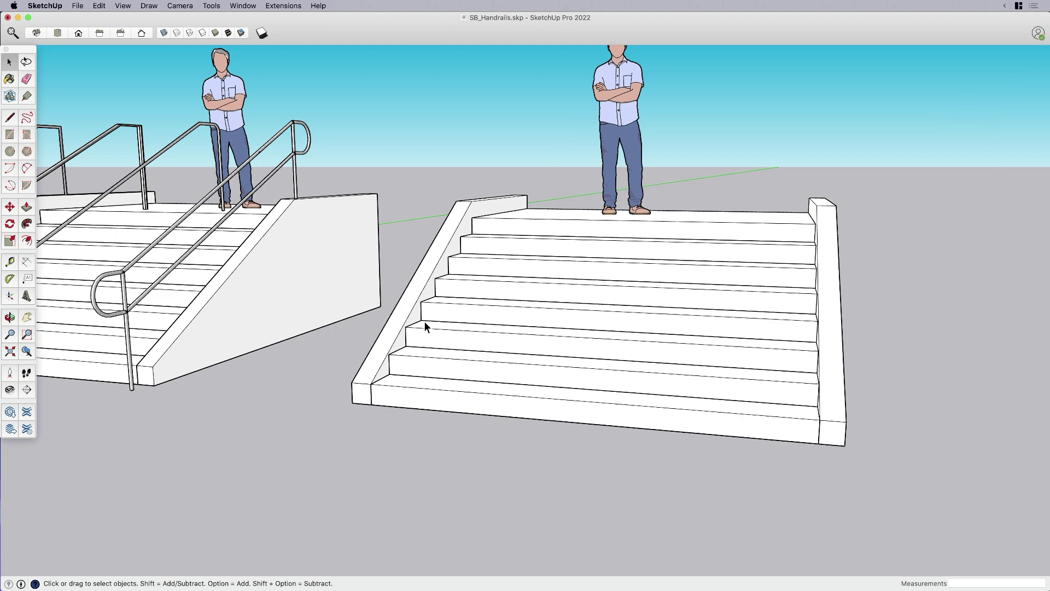
{"action": "middle_click_drag", "start_coordinate": [526, 318], "coordinate": [497, 356]}
- Trace the left cheek wall's sloped top edge and add a 1' extension line
{"action": "key", "text": "l"}
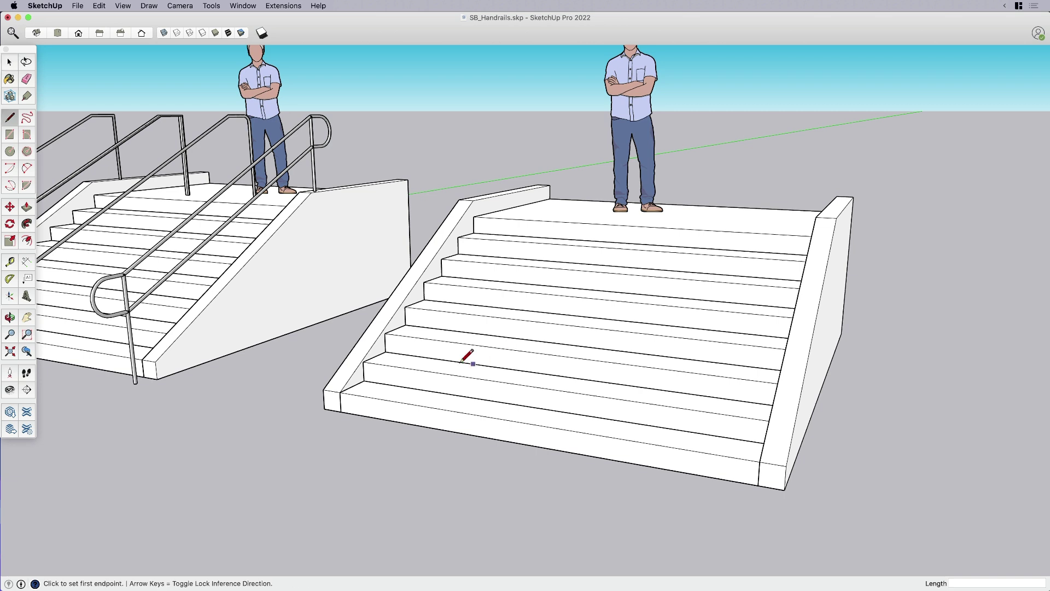
{"action": "left_click", "coordinate": [332, 391]}
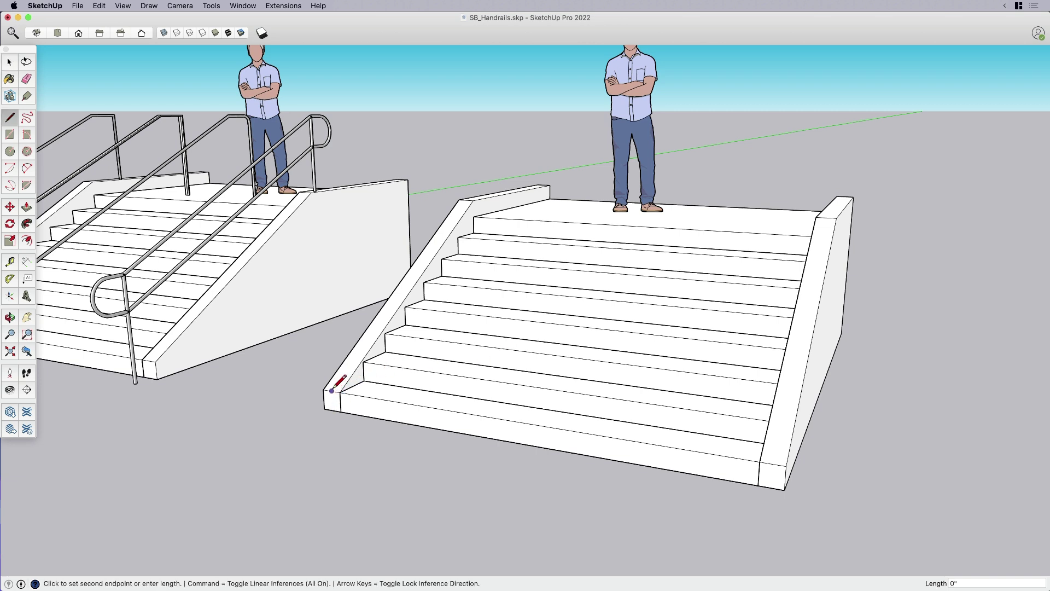
{"action": "left_click", "coordinate": [466, 199]}
{"action": "middle_click_drag", "start_coordinate": [467, 199], "coordinate": [446, 252]}
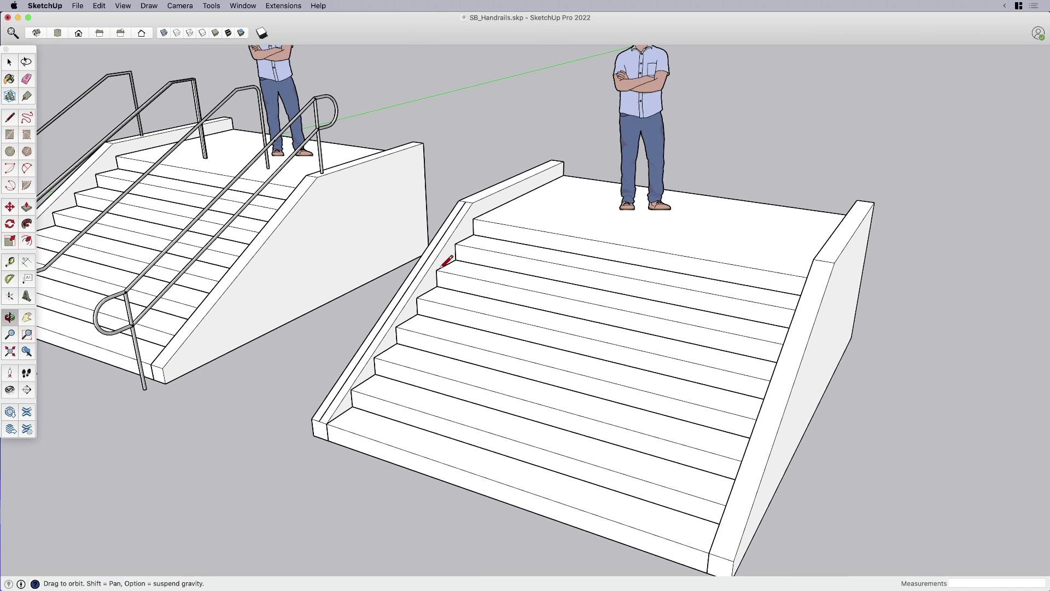
{"action": "scroll", "coordinate": [485, 186], "scroll_direction": "up", "scroll_amount": 2}
{"action": "left_click", "coordinate": [483, 193]}
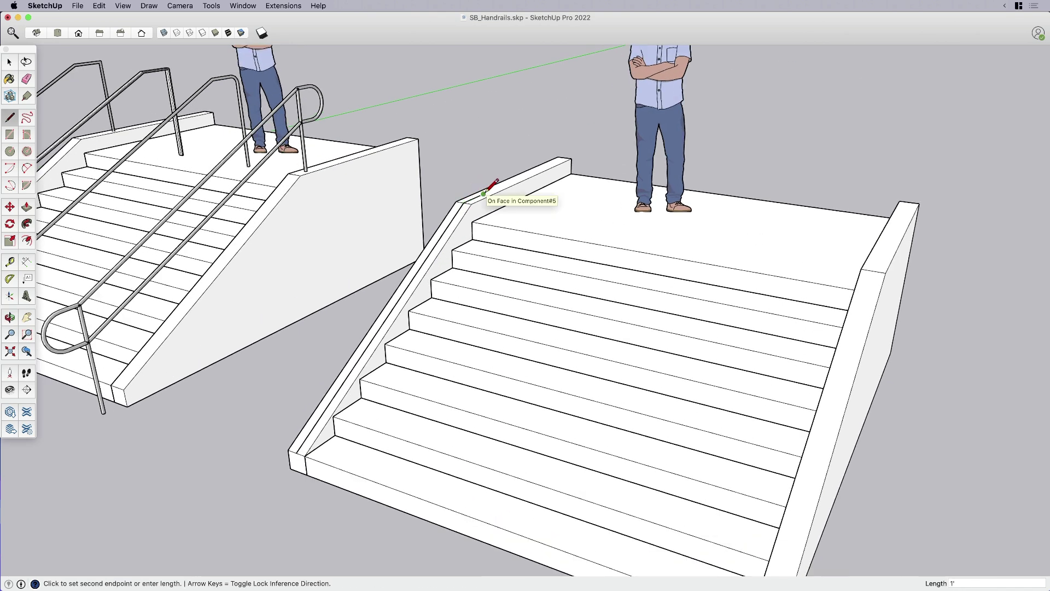
{"action": "left_click", "coordinate": [296, 453]}
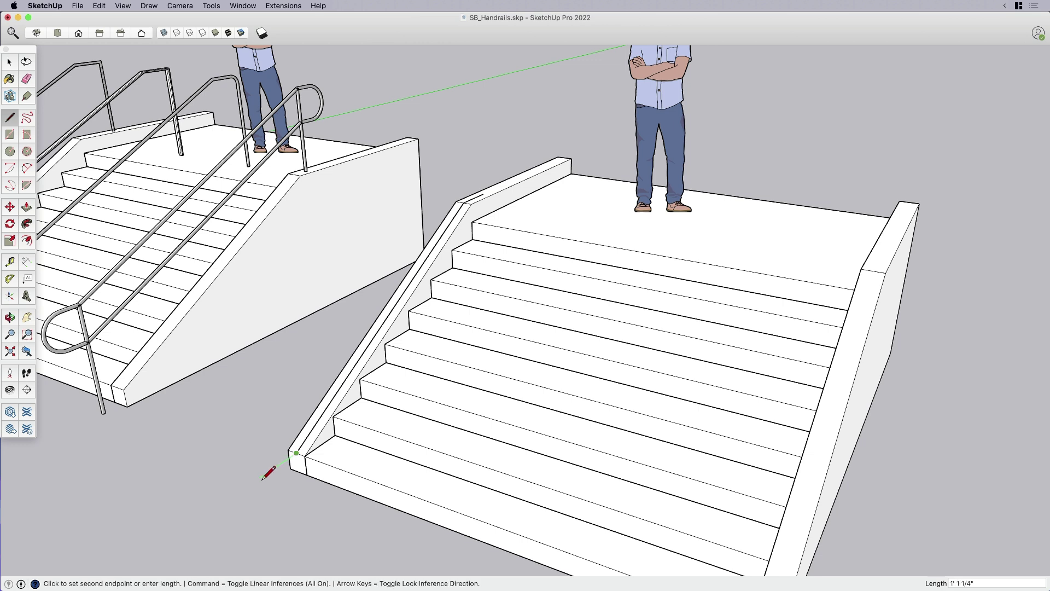
{"action": "type", "text": "1'"}
{"action": "key", "text": "Return"}
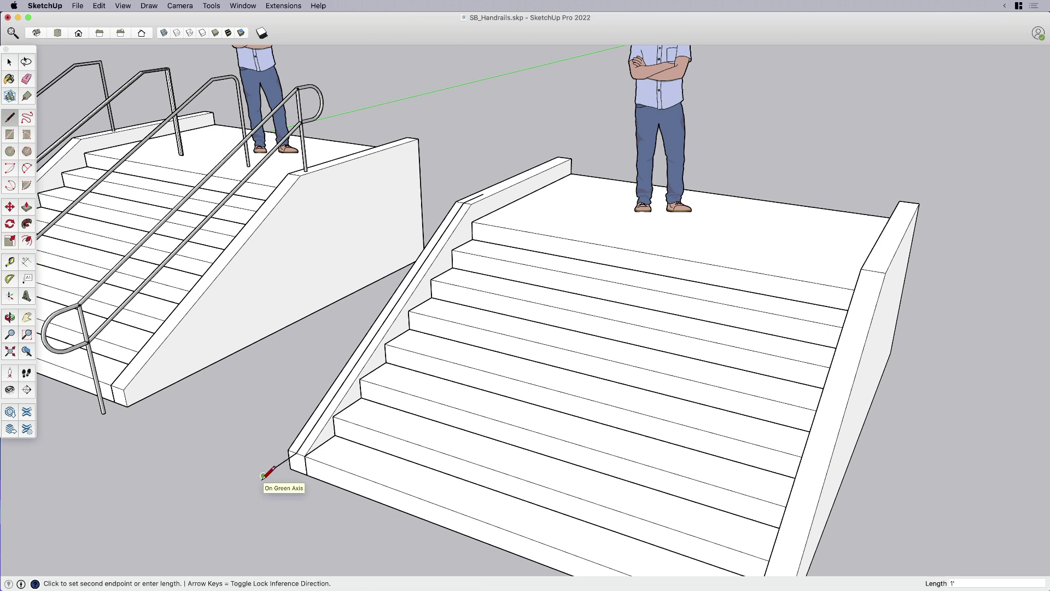
{"action": "key", "text": "space"}
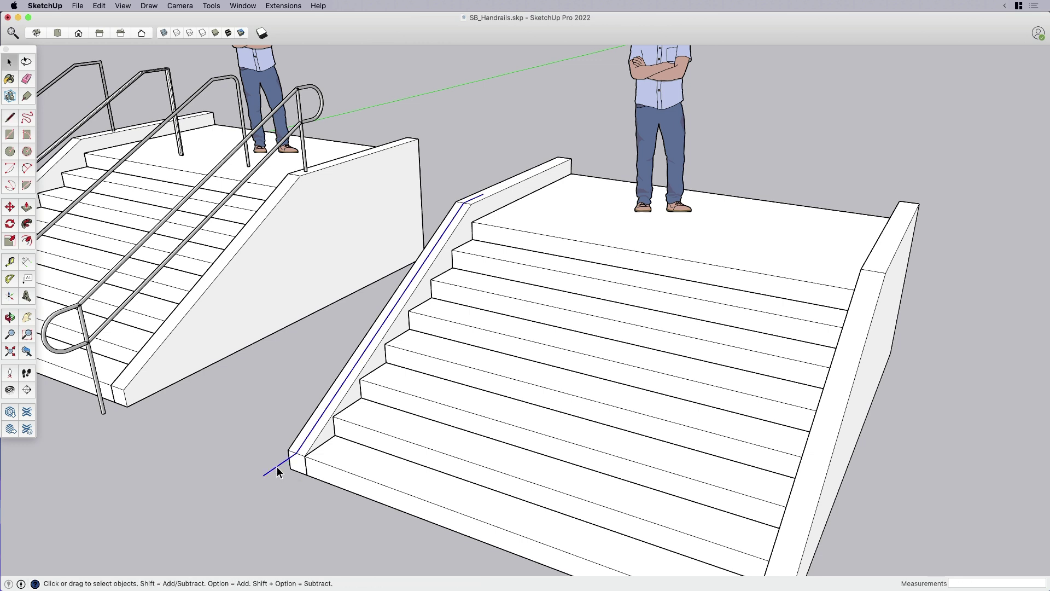
- Move the handrail path up 30 inches above the cheek wall
{"action": "key", "text": "m"}
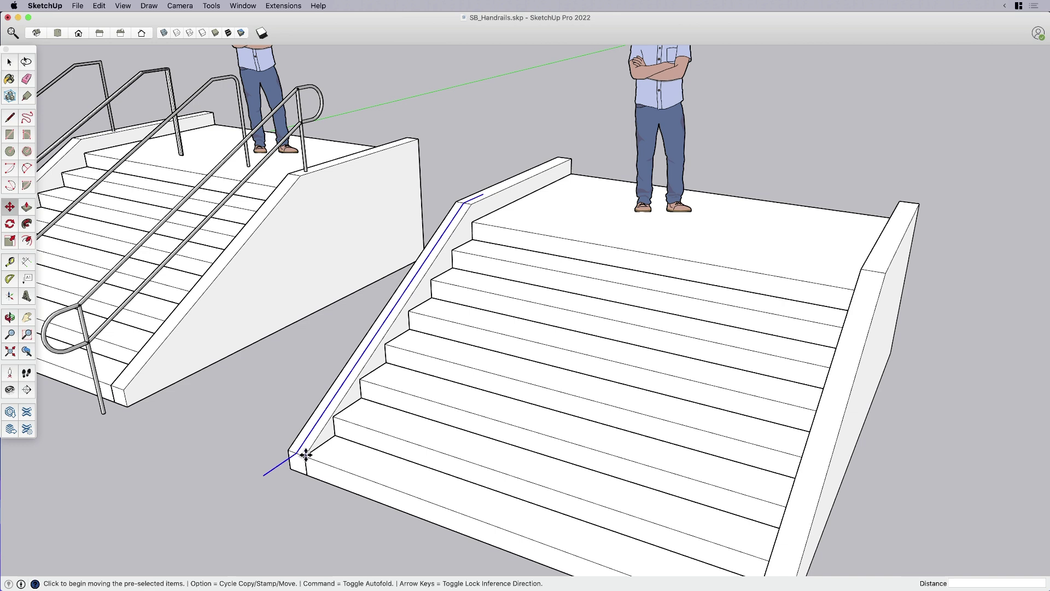
{"action": "left_click", "coordinate": [306, 455]}
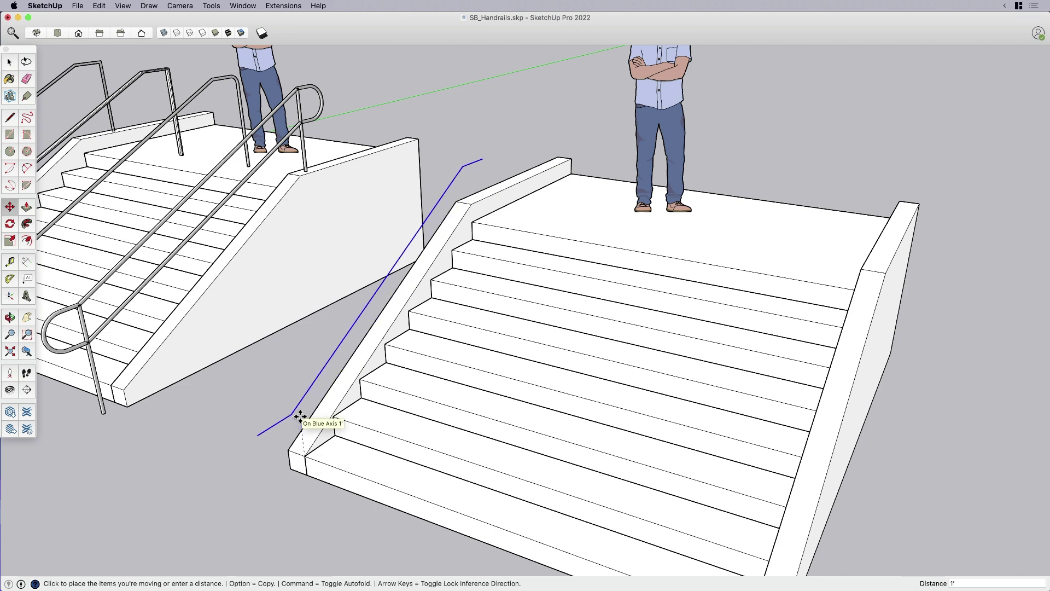
{"action": "type", "text": "30"}
{"action": "key", "text": "Return"}
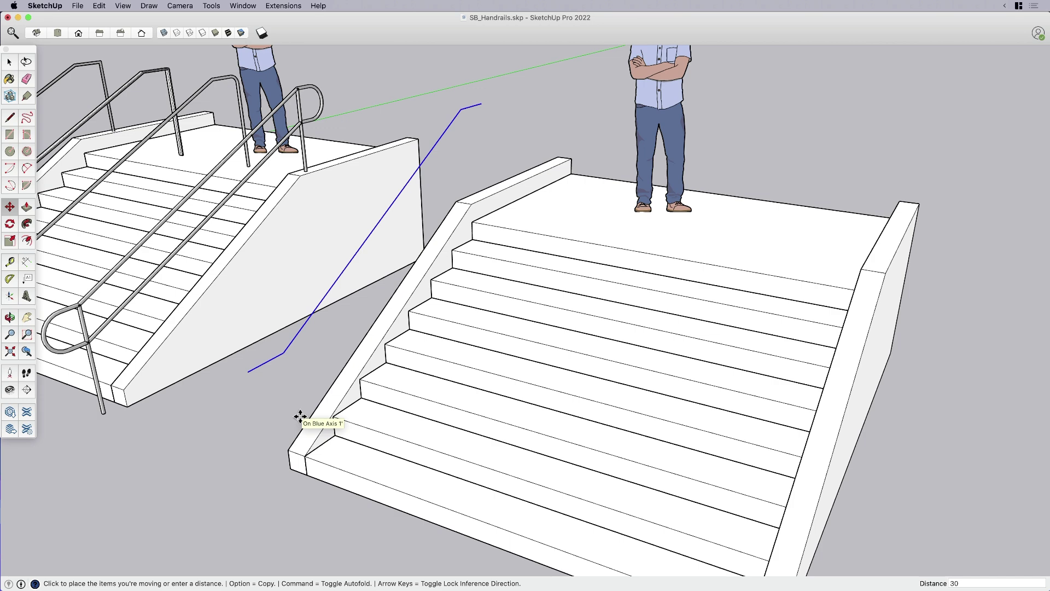
{"action": "key", "text": "space"}
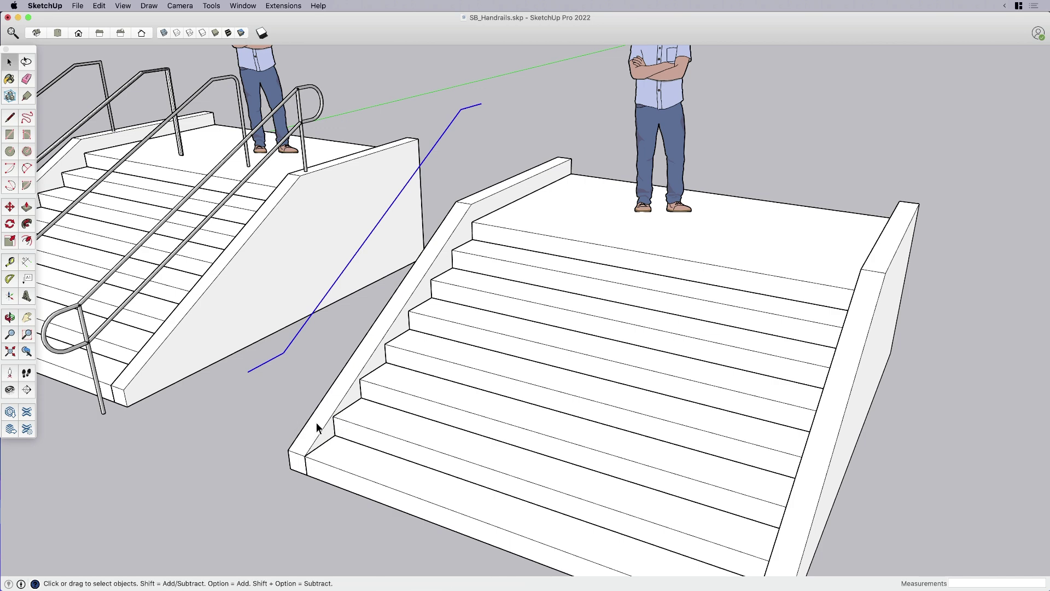
{"action": "middle_click_drag", "start_coordinate": [467, 219], "coordinate": [412, 284]}
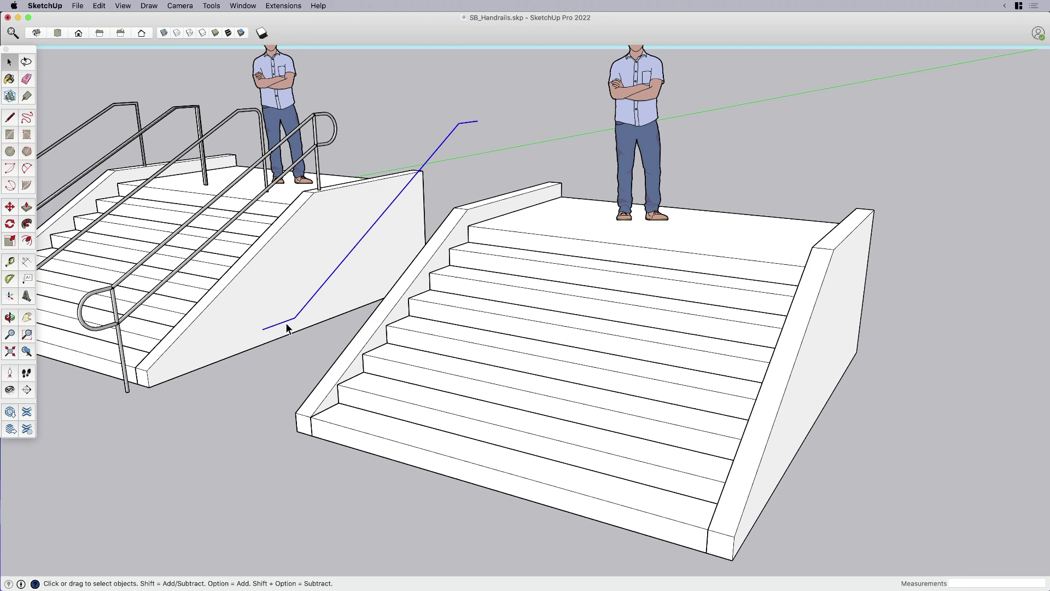
- Draw 36-inch vertical post lines down from both ends of the raised handrail path
{"action": "key", "text": "l"}
{"action": "left_click", "coordinate": [263, 330]}
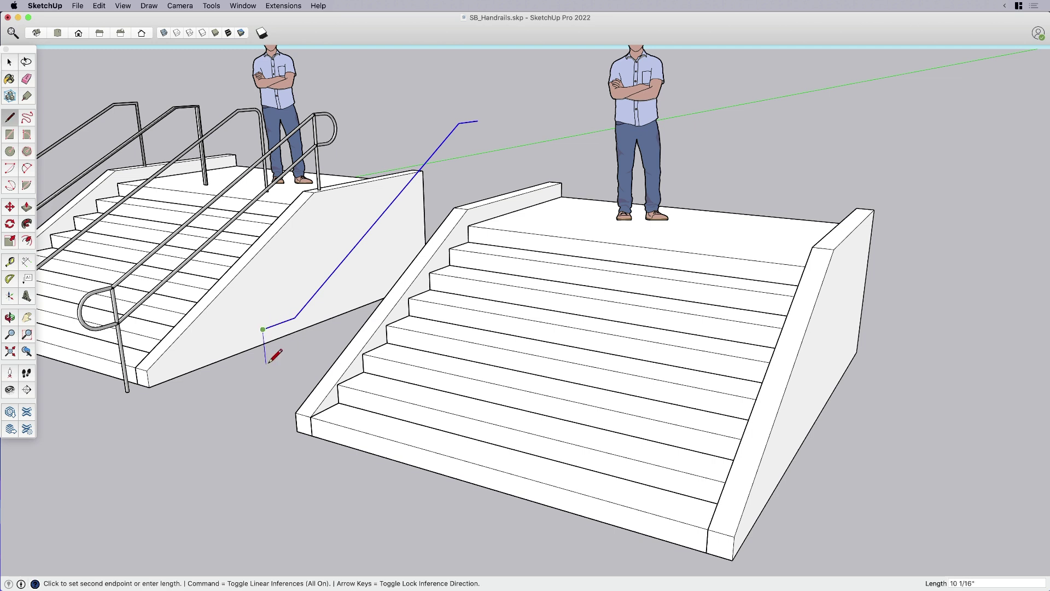
{"action": "type", "text": "3"}
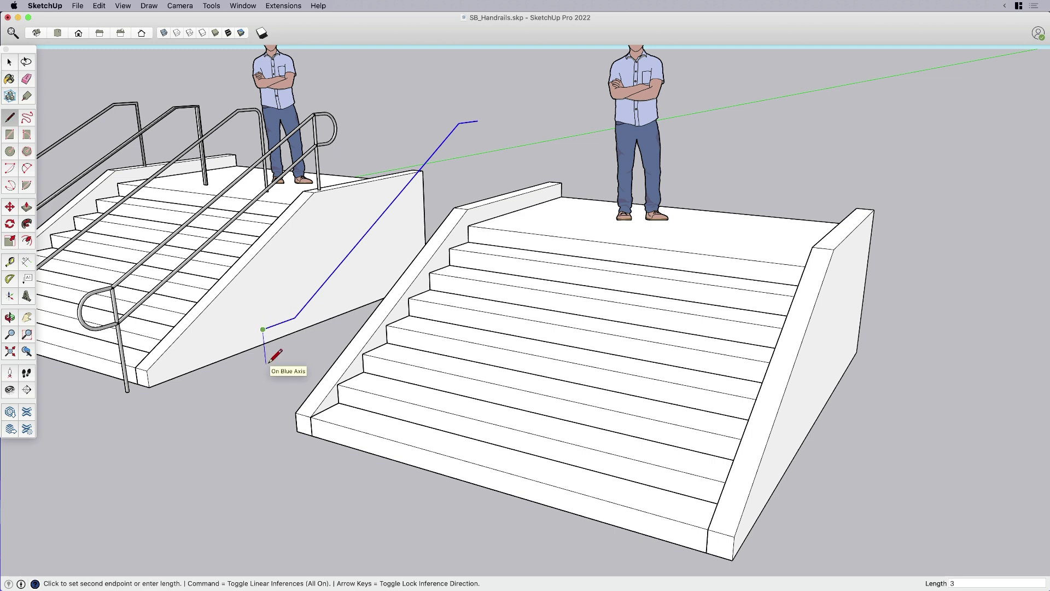
{"action": "type", "text": "6"}
{"action": "key", "text": "Return"}
{"action": "key", "text": "Escape"}
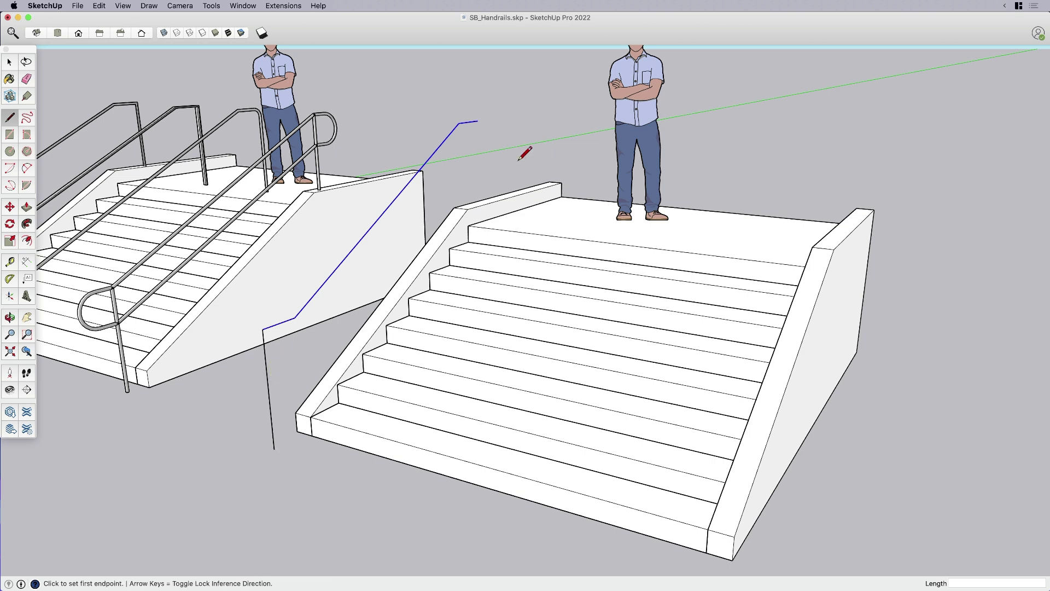
{"action": "left_click", "coordinate": [478, 121]}
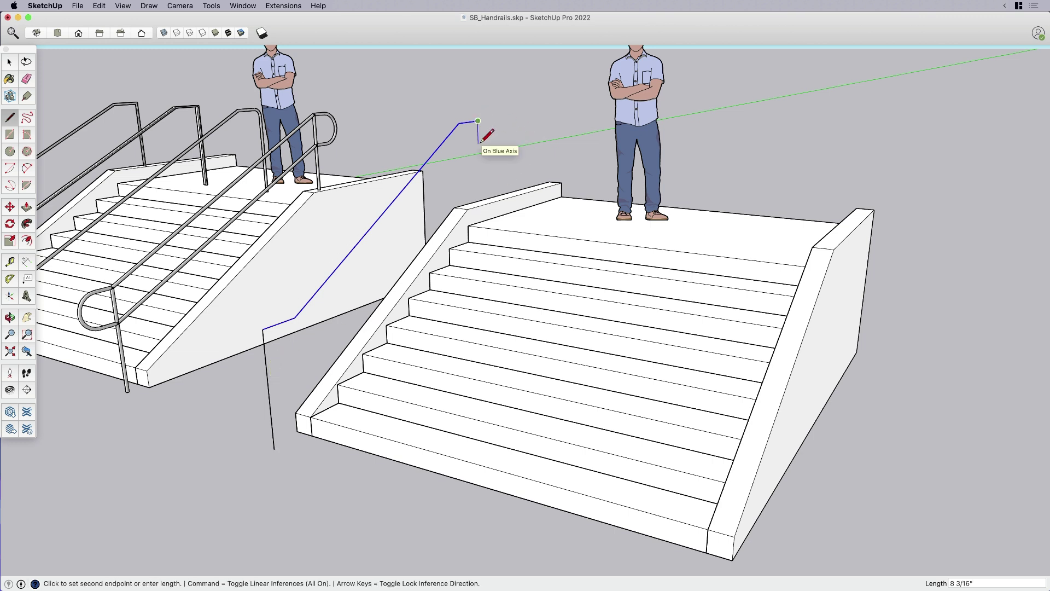
{"action": "type", "text": "36"}
{"action": "key", "text": "Return"}
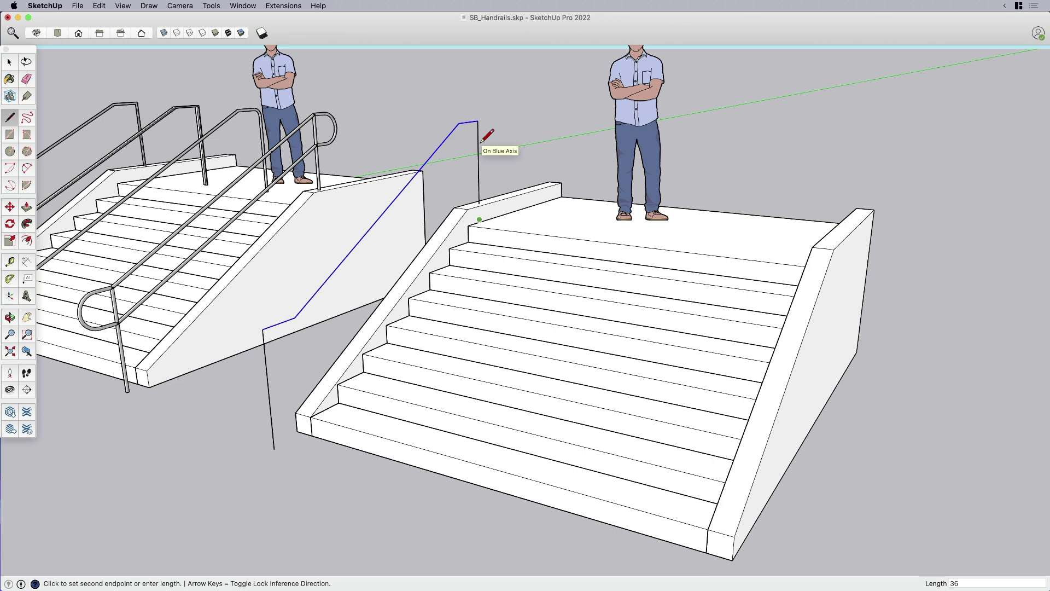
{"action": "key", "text": "space"}
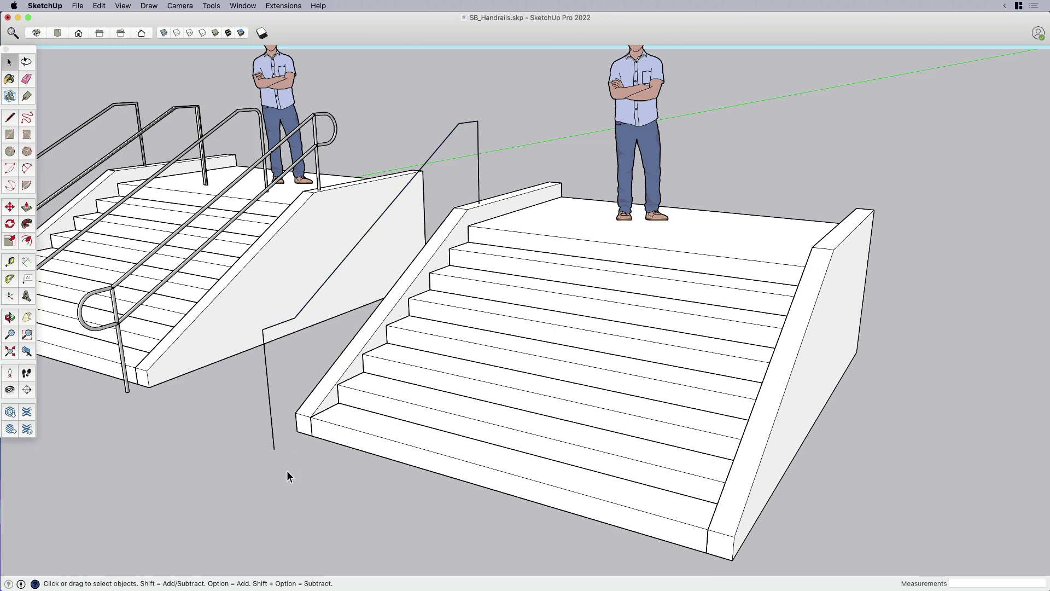
- Draw a 0.75-inch-radius circle centred on the handrail path's bottom end
{"action": "key", "text": "c"}
{"action": "scroll", "coordinate": [296, 476], "scroll_direction": "up", "scroll_amount": 6}
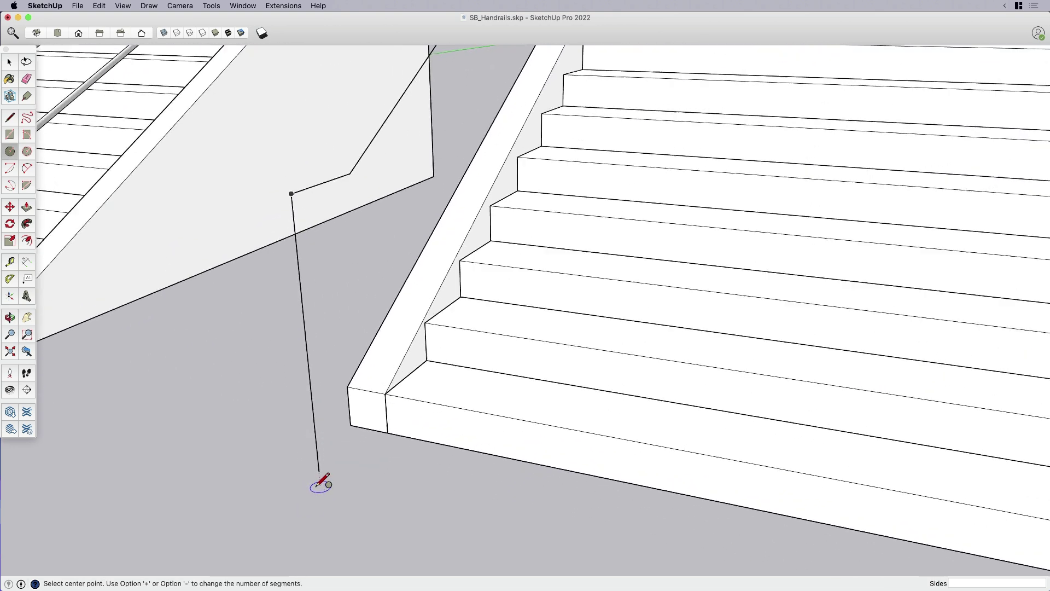
{"action": "left_click", "coordinate": [319, 471]}
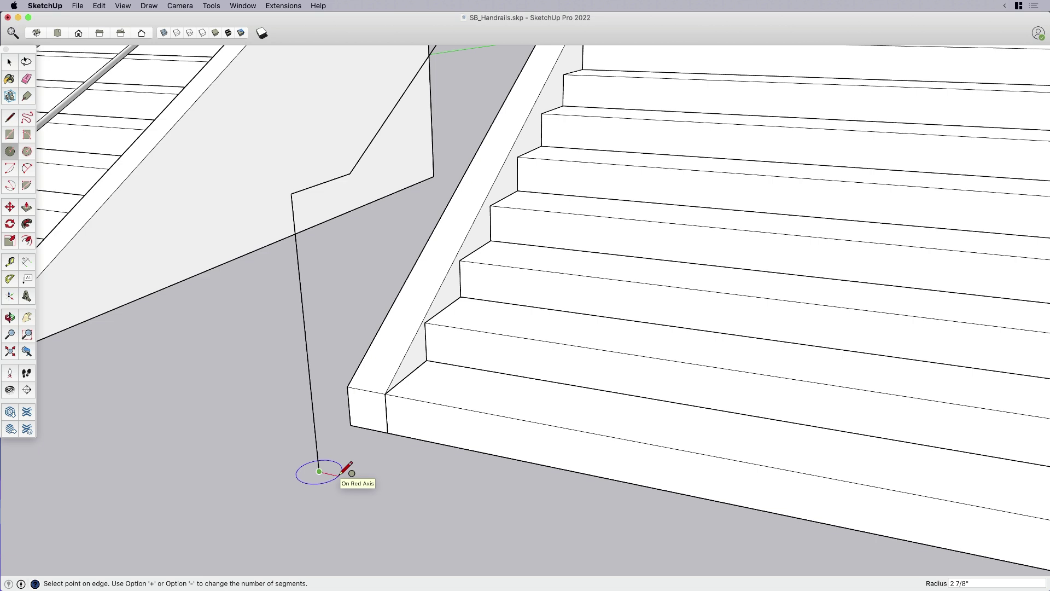
{"action": "type", "text": ".75"}
{"action": "key", "text": "Return"}
{"action": "key", "text": "space"}
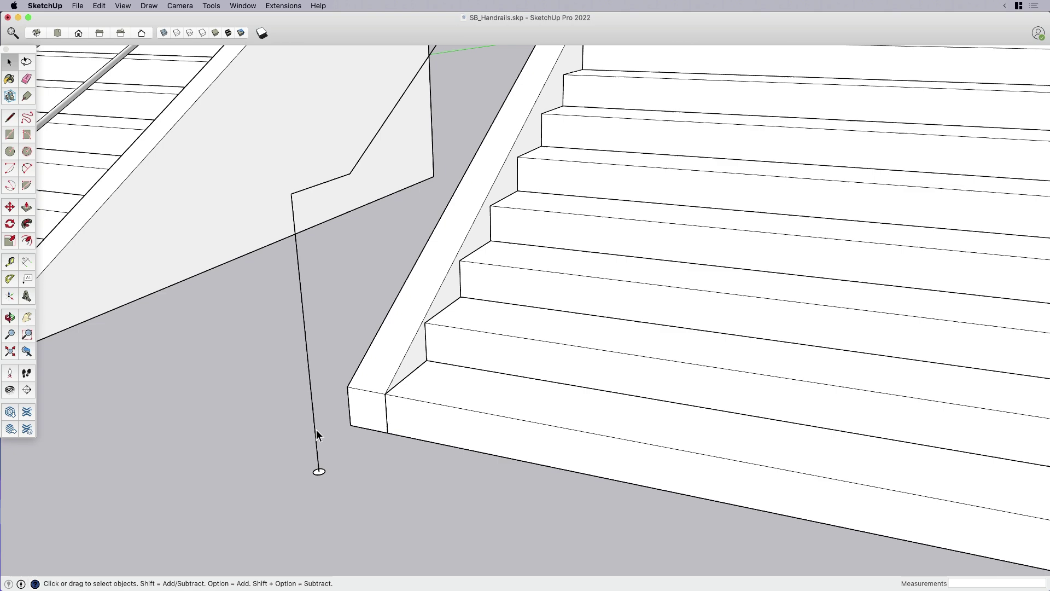
- Test a Follow Me sweep of the circle into a tube, then undo it
{"action": "scroll", "coordinate": [315, 428], "scroll_direction": "down", "scroll_amount": 5}
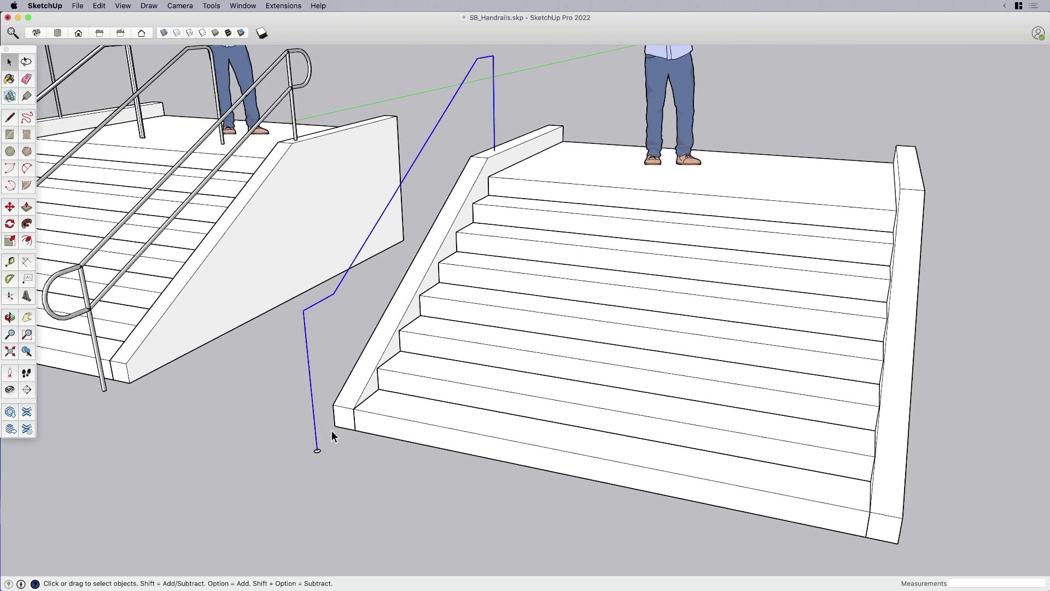
{"action": "left_click", "coordinate": [28, 226]}
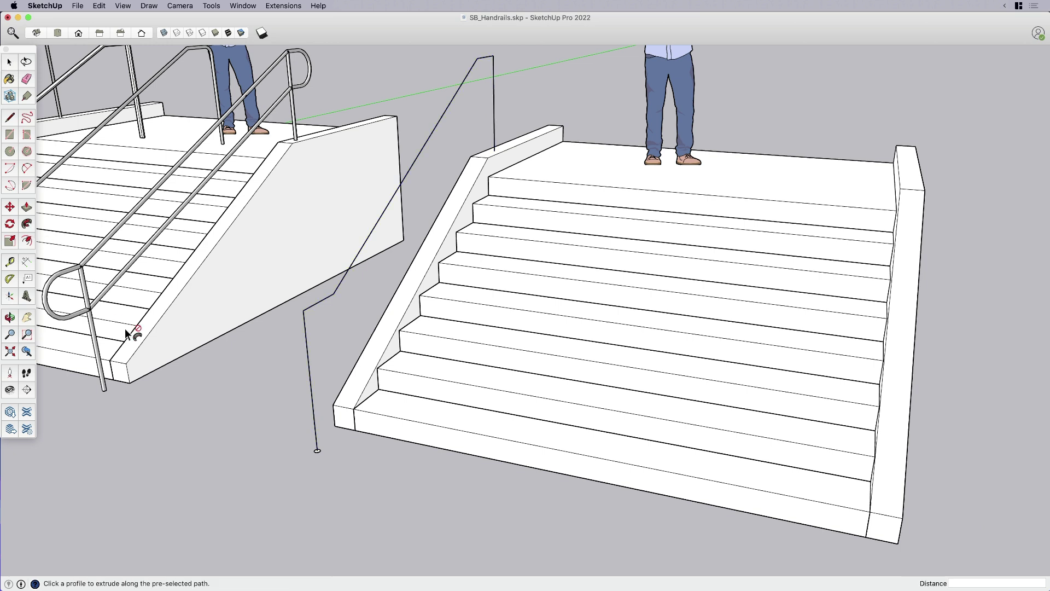
{"action": "left_click", "coordinate": [318, 451]}
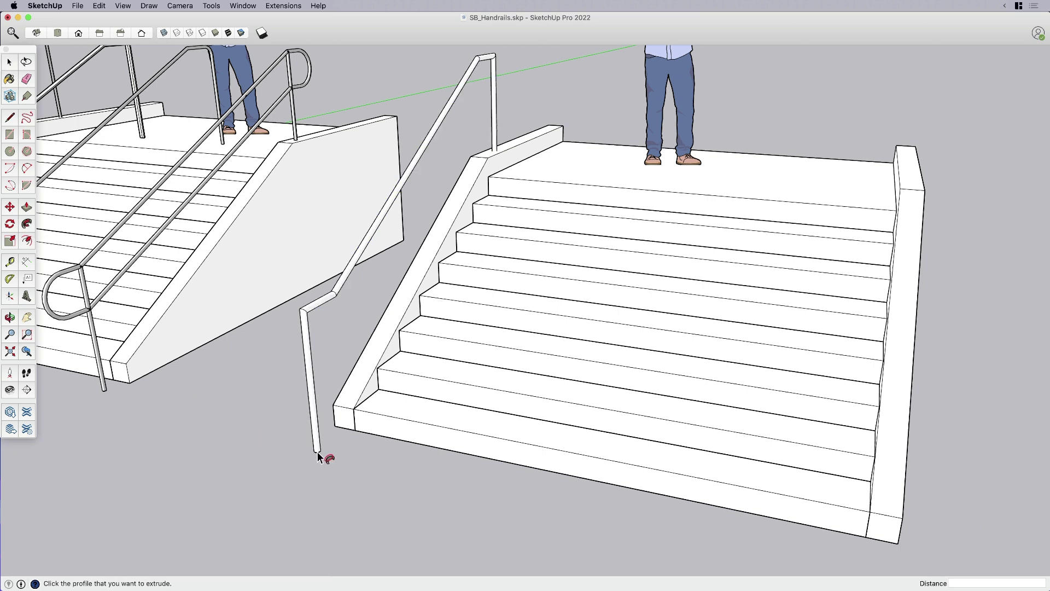
{"action": "middle_click_drag", "start_coordinate": [304, 458], "coordinate": [258, 441]}
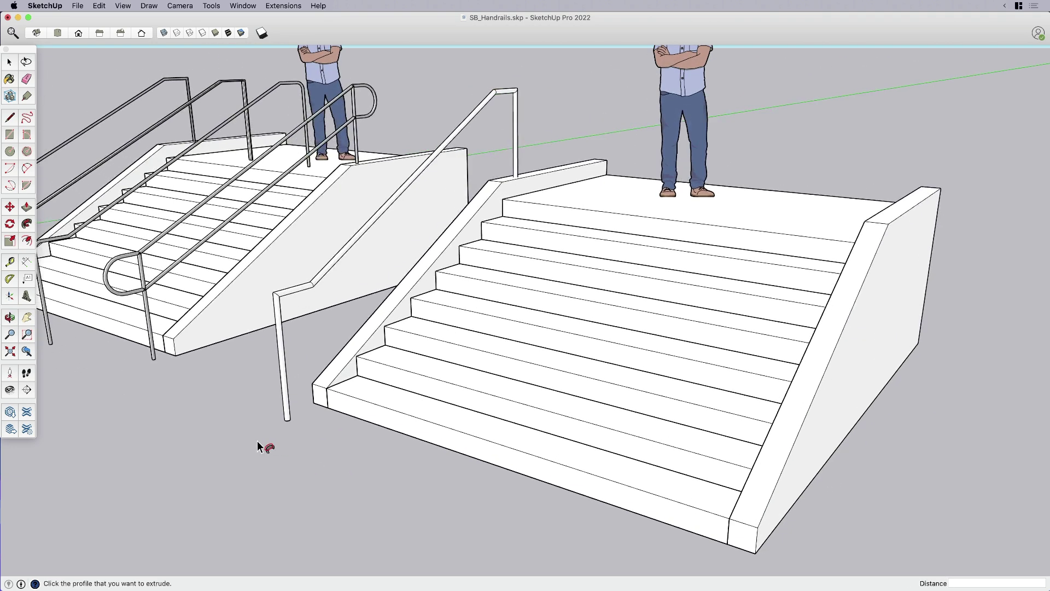
{"action": "key", "text": "super+z"}
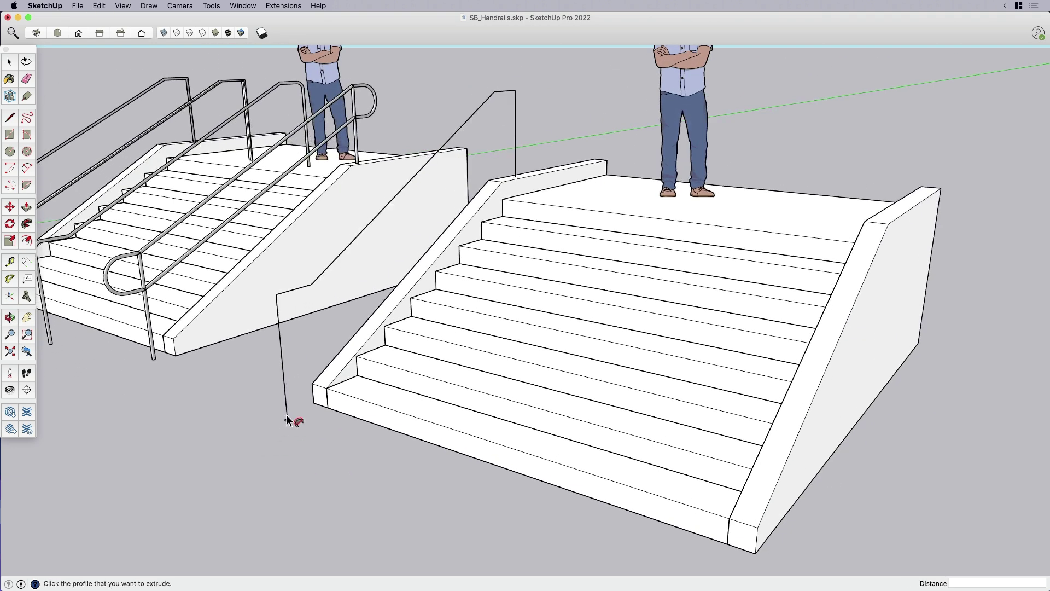
{"action": "key", "text": "space"}
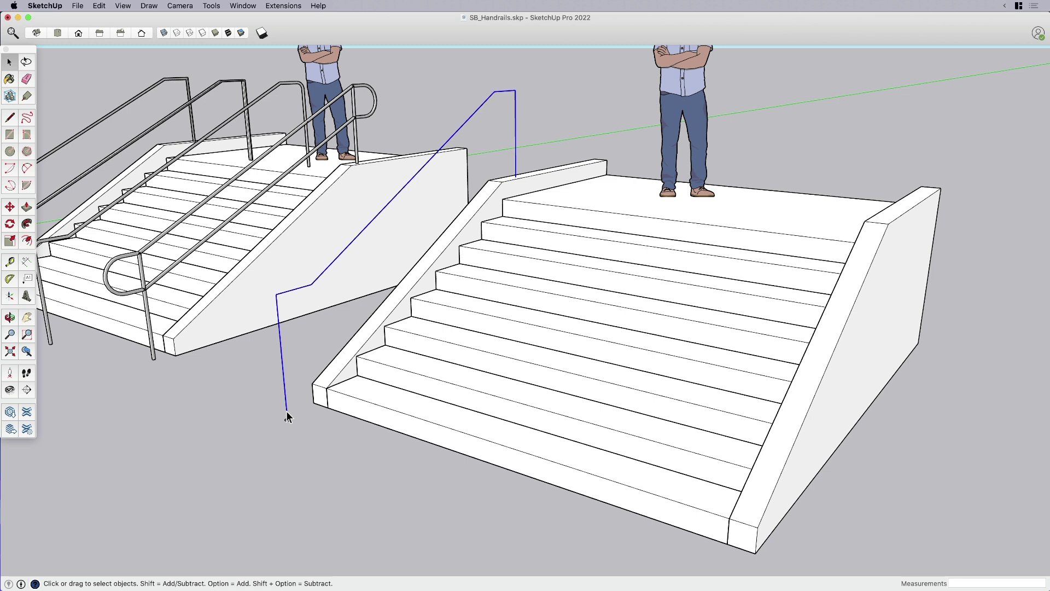
{"action": "key", "text": "m"}
{"action": "key", "text": "alt"}
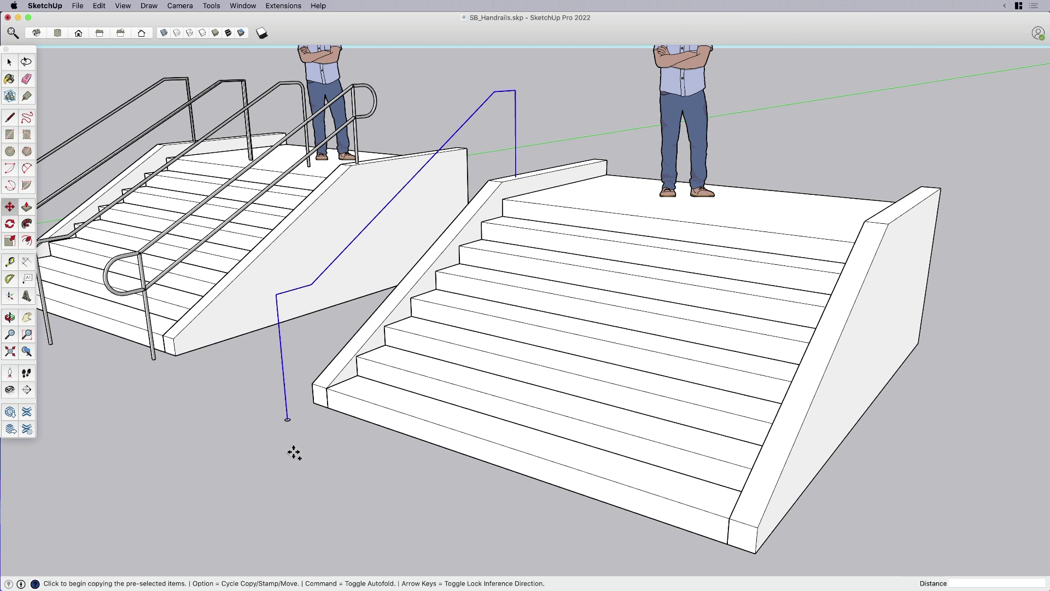
- Copy the handrail path onto the right staircase as an evenly spaced x3 array
{"action": "left_click", "coordinate": [293, 450]}
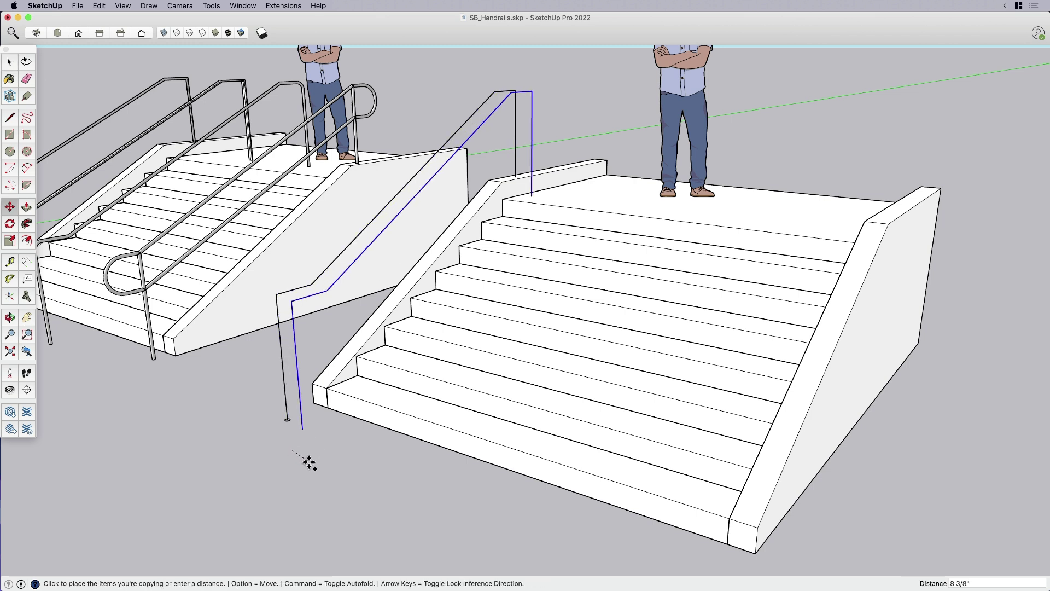
{"action": "left_click", "coordinate": [394, 486]}
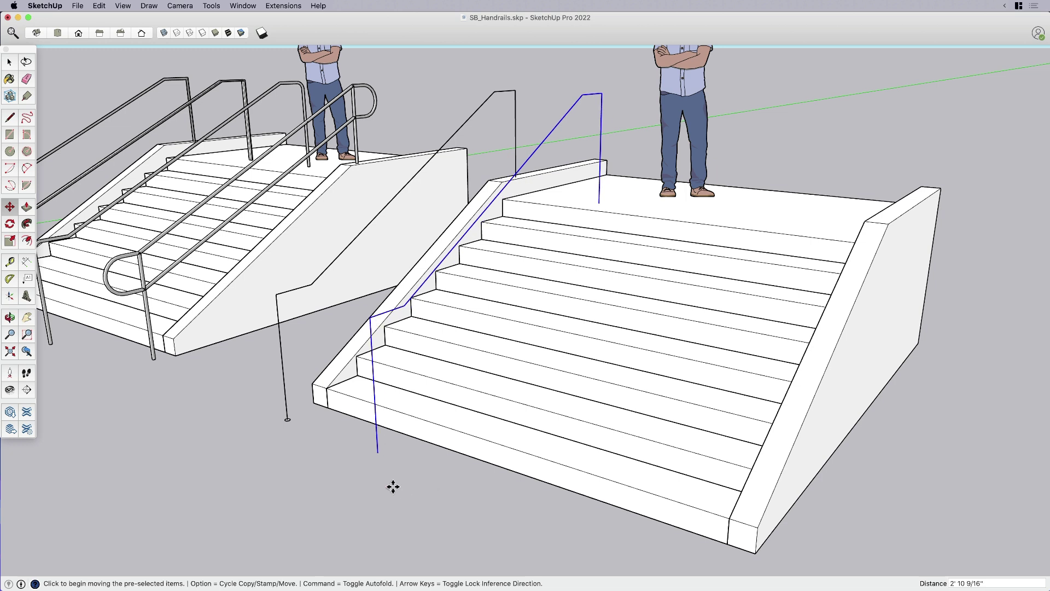
{"action": "type", "text": "x3"}
{"action": "key", "text": "Return"}
{"action": "key", "text": "space"}
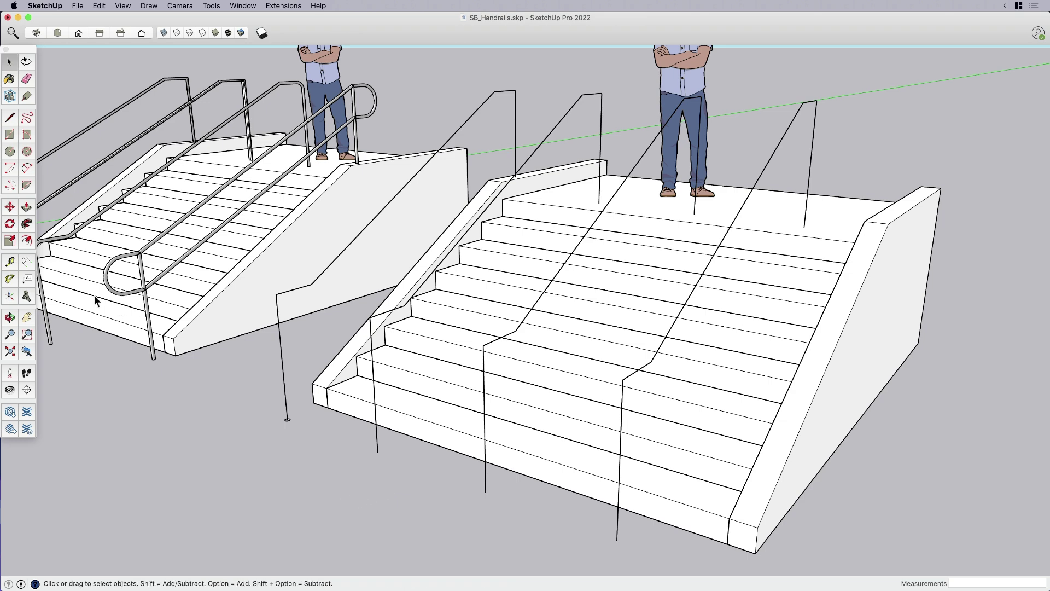
- Sweep the 0.75-inch circle along the original path into a round tube handrail
{"action": "left_click", "coordinate": [27, 223]}
{"action": "middle_click_drag", "start_coordinate": [225, 380], "coordinate": [277, 429]}
{"action": "key", "text": "space"}
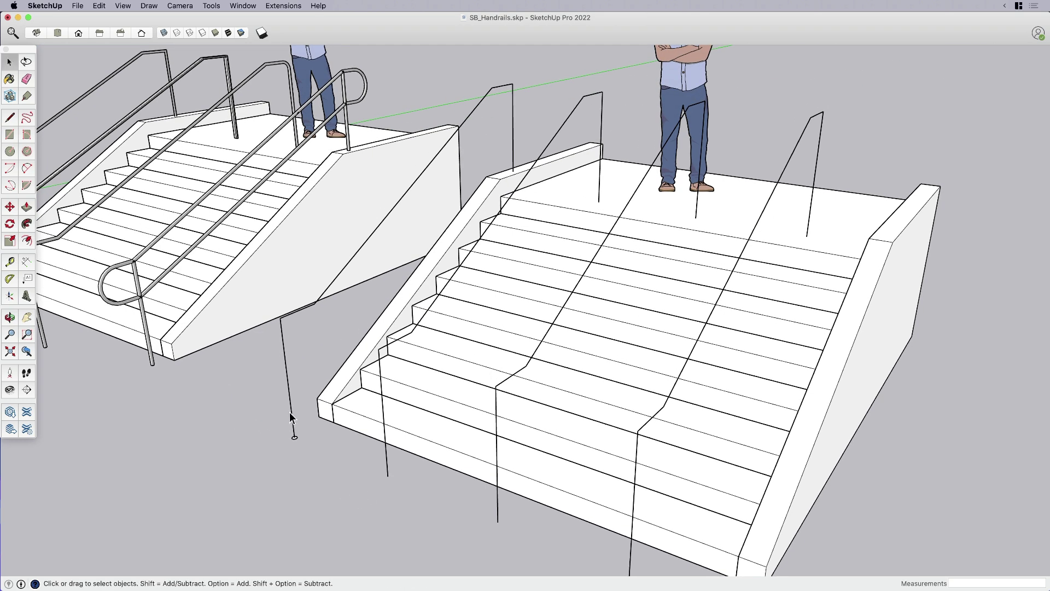
{"action": "triple_click", "coordinate": [290, 418]}
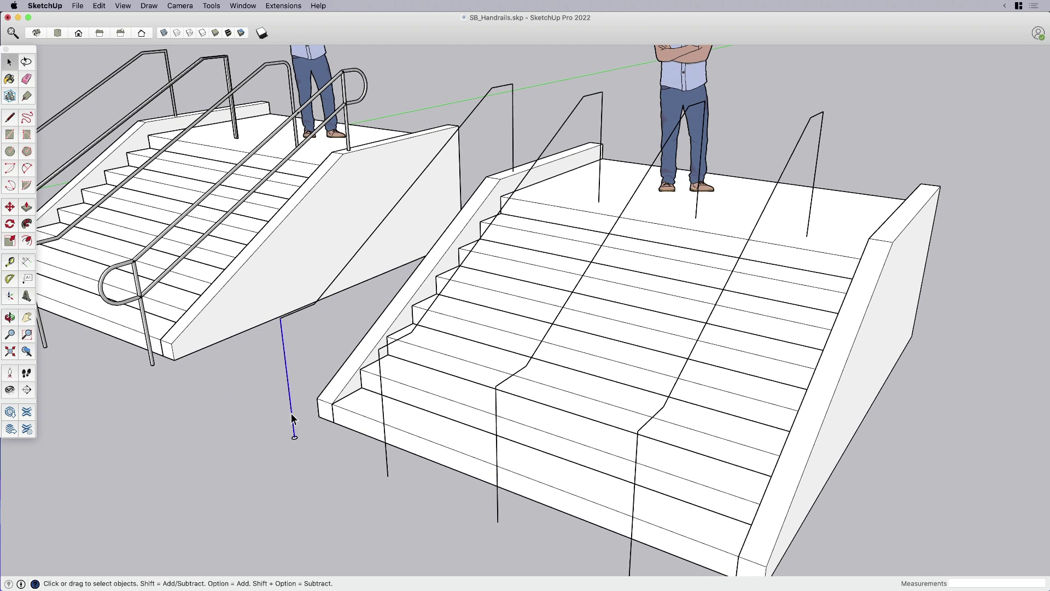
{"action": "left_click", "coordinate": [25, 224]}
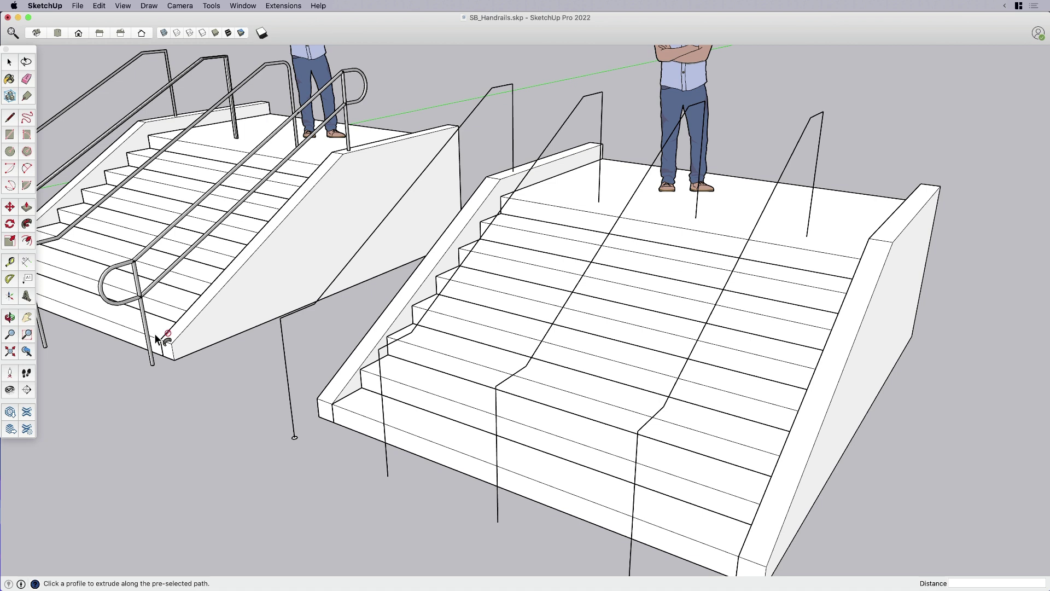
{"action": "left_click", "coordinate": [295, 439]}
{"action": "key", "text": "space"}
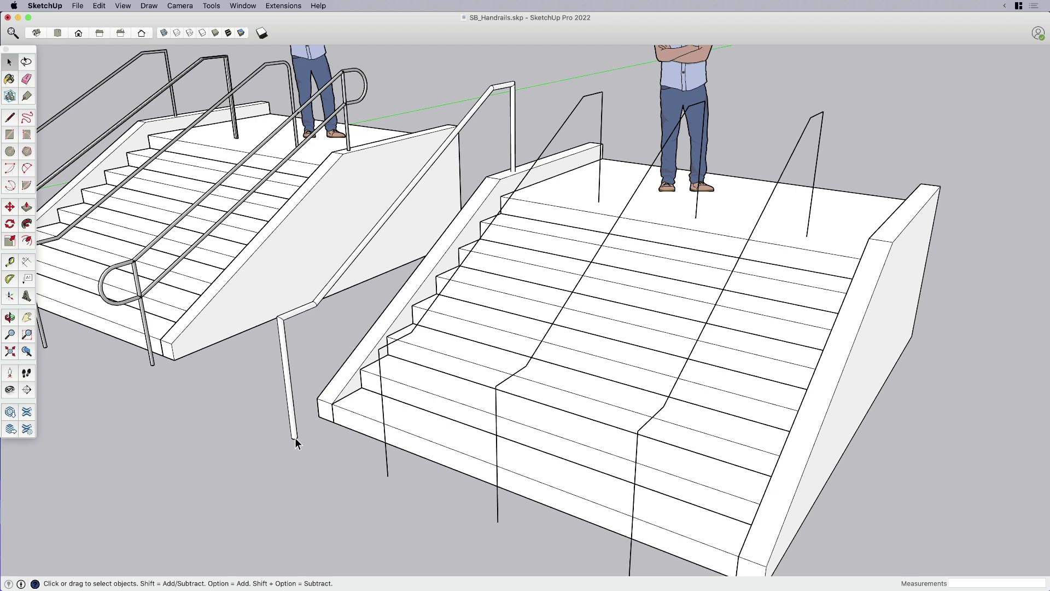
- Draw a 2 by .5 rectangle profile centred on the copied path's bottom end
{"action": "left_click", "coordinate": [10, 134]}
{"action": "scroll", "coordinate": [389, 477], "scroll_direction": "up", "scroll_amount": 10}
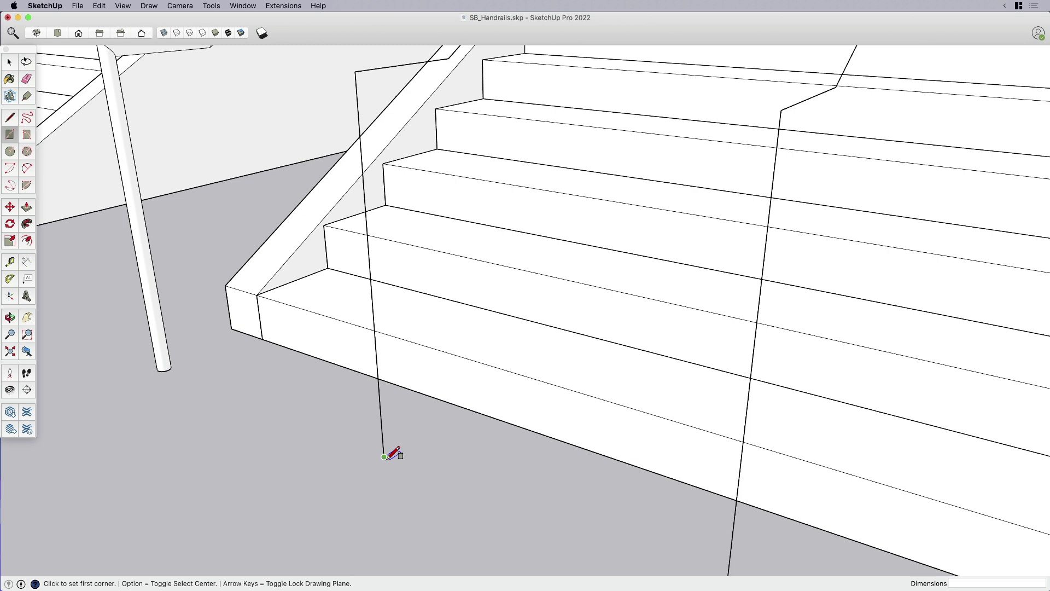
{"action": "left_click", "coordinate": [384, 456]}
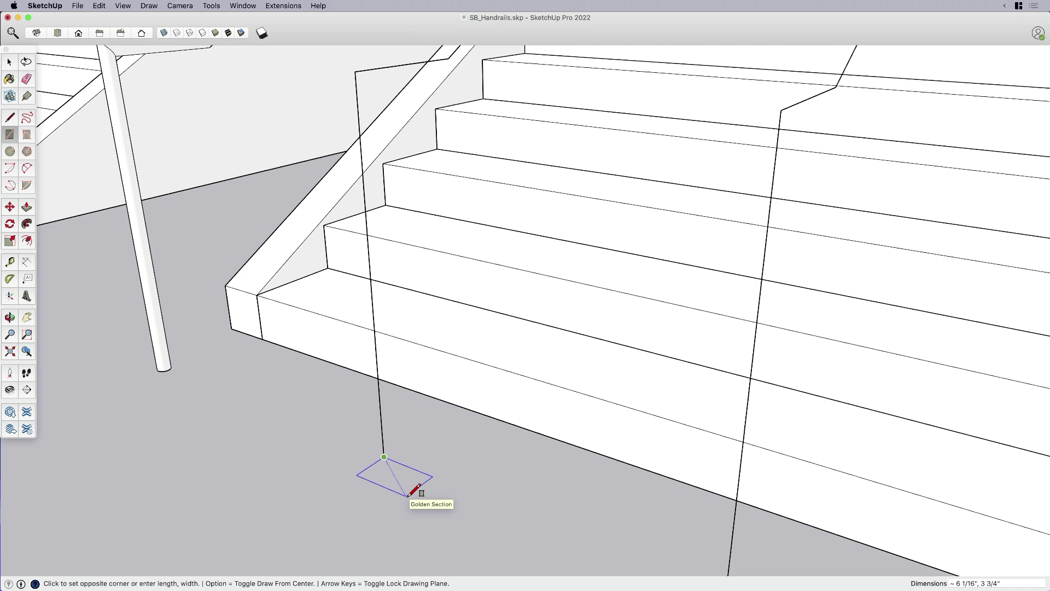
{"action": "key", "text": "Escape"}
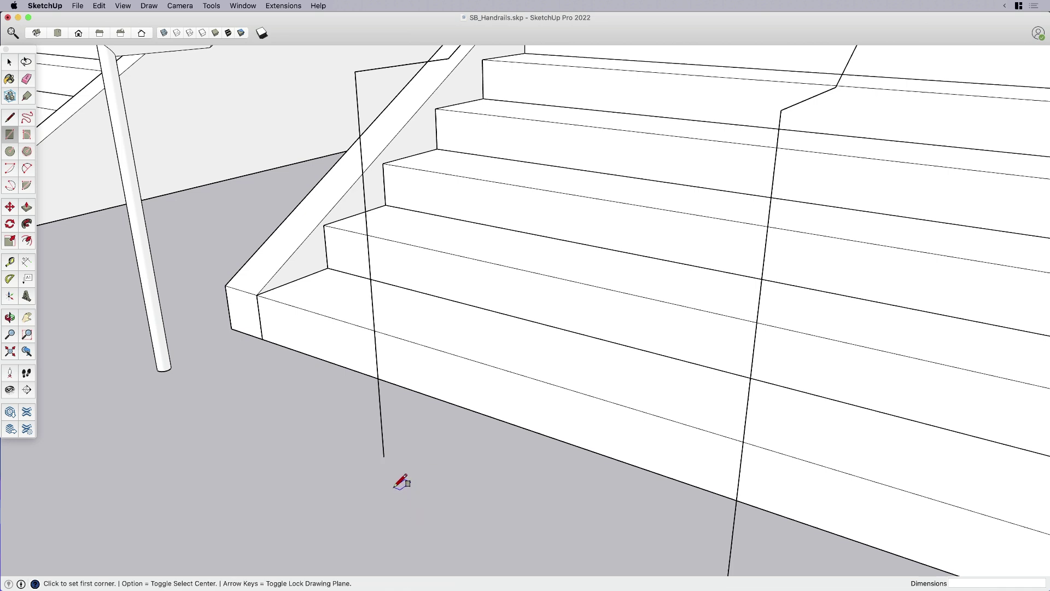
{"action": "key", "text": "alt"}
{"action": "scroll", "coordinate": [384, 457], "scroll_direction": "up", "scroll_amount": 3}
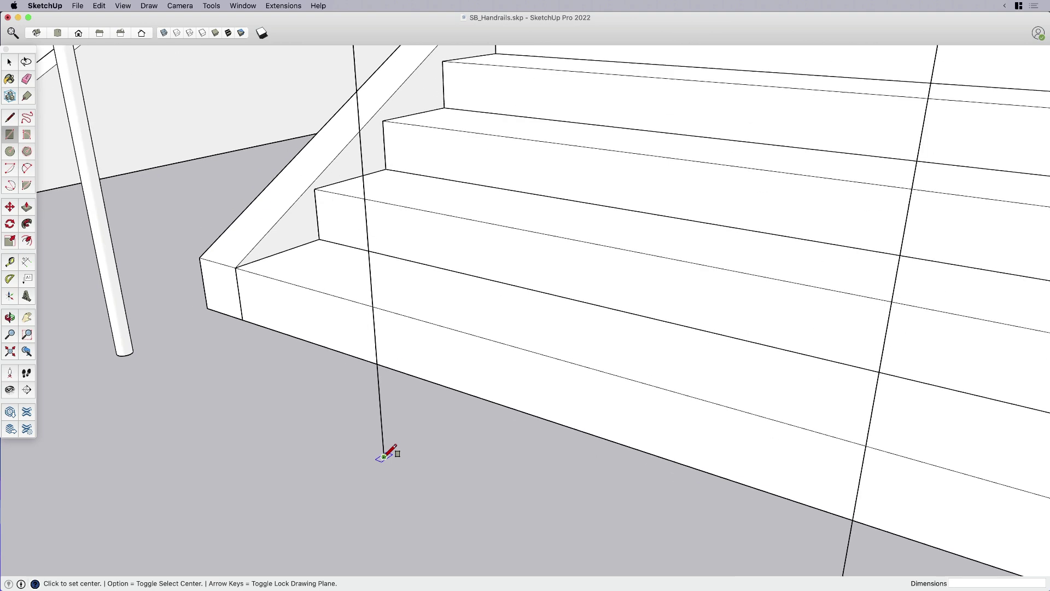
{"action": "scroll", "coordinate": [384, 457], "scroll_direction": "down", "scroll_amount": 2}
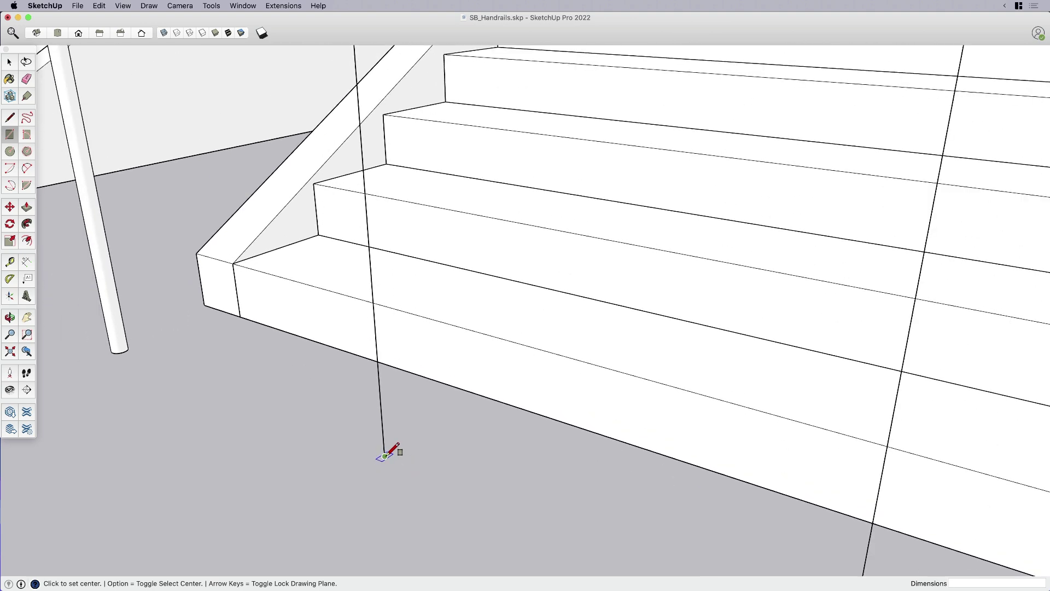
{"action": "left_click", "coordinate": [384, 456]}
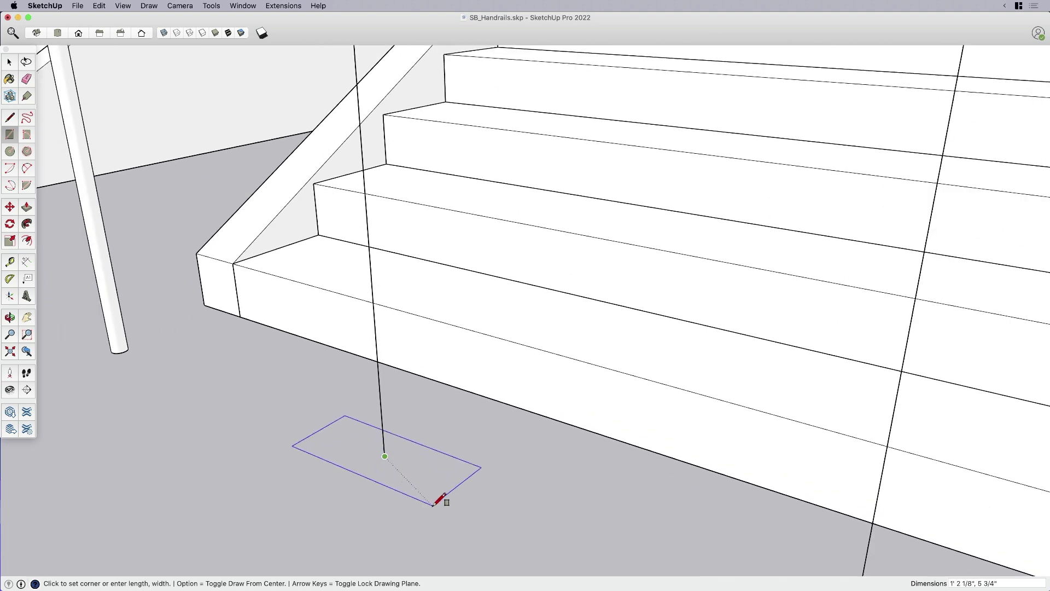
{"action": "scroll", "coordinate": [432, 500], "scroll_direction": "up", "scroll_amount": 2}
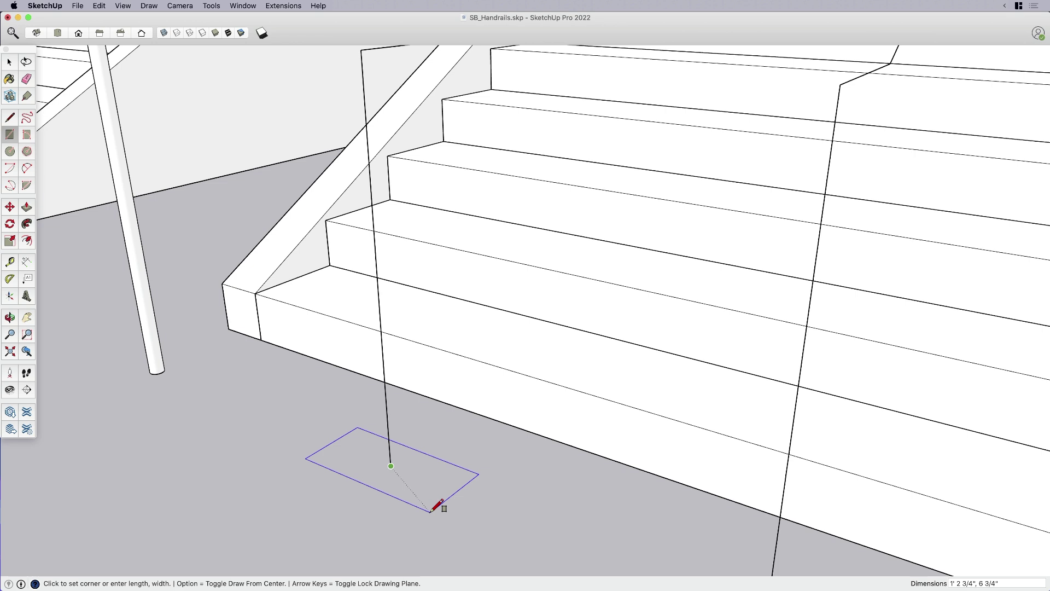
{"action": "type", "text": "2,.5"}
{"action": "key", "text": "Return"}
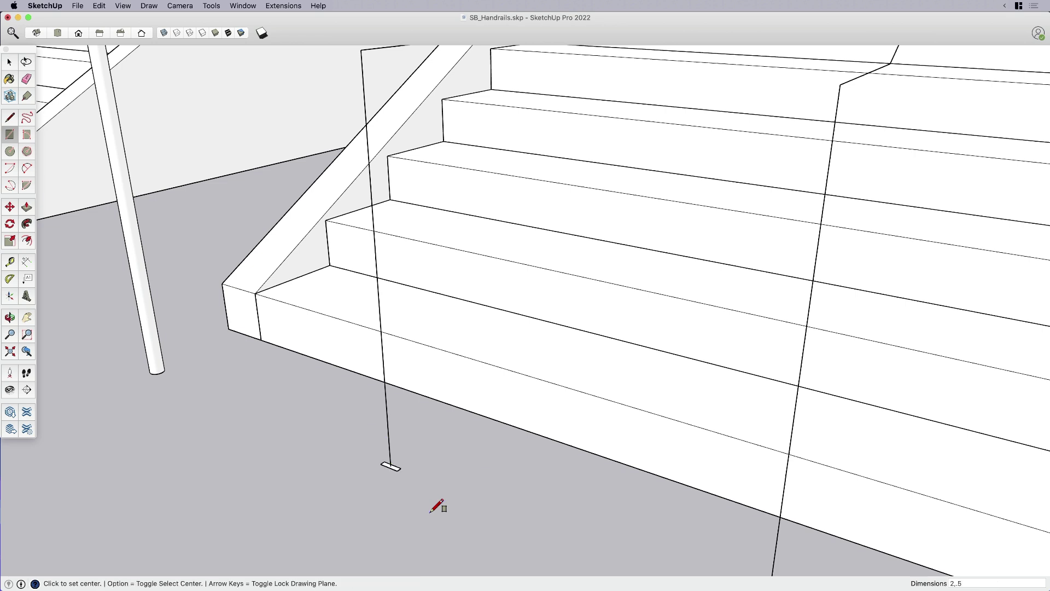
{"action": "key", "text": "space"}
- Sweep the rectangle along the path with Follow Me into a flat bar handrail
{"action": "middle_click_drag", "start_coordinate": [413, 501], "coordinate": [375, 449]}
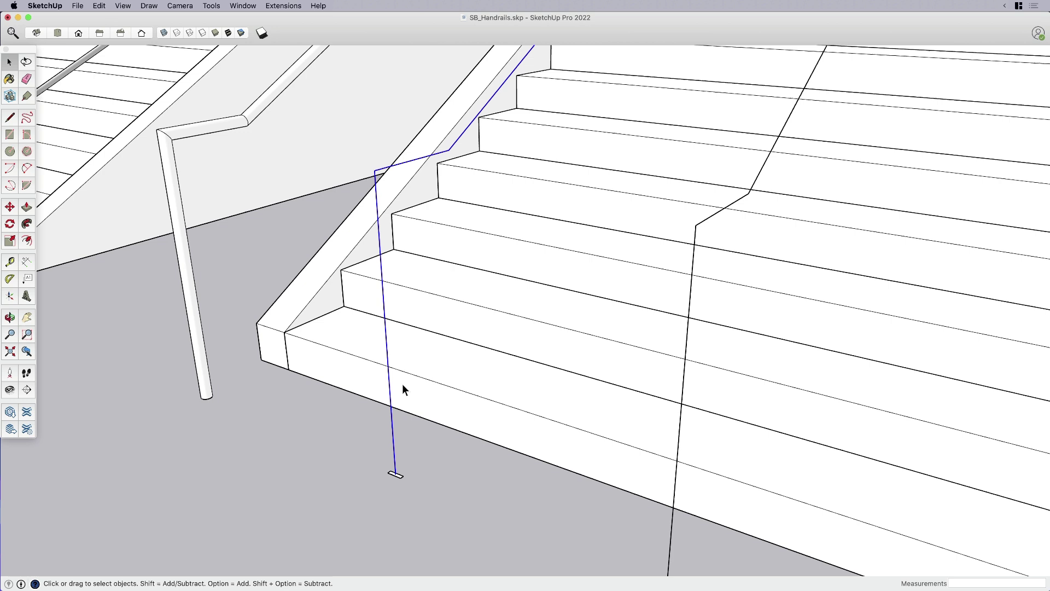
{"action": "left_click", "coordinate": [26, 224]}
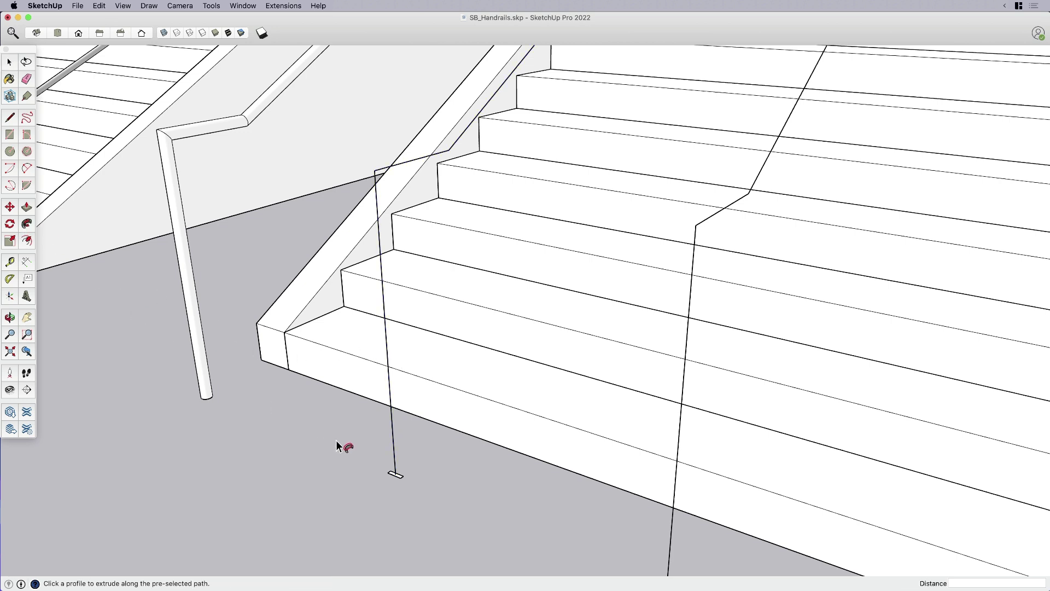
{"action": "left_click", "coordinate": [398, 479]}
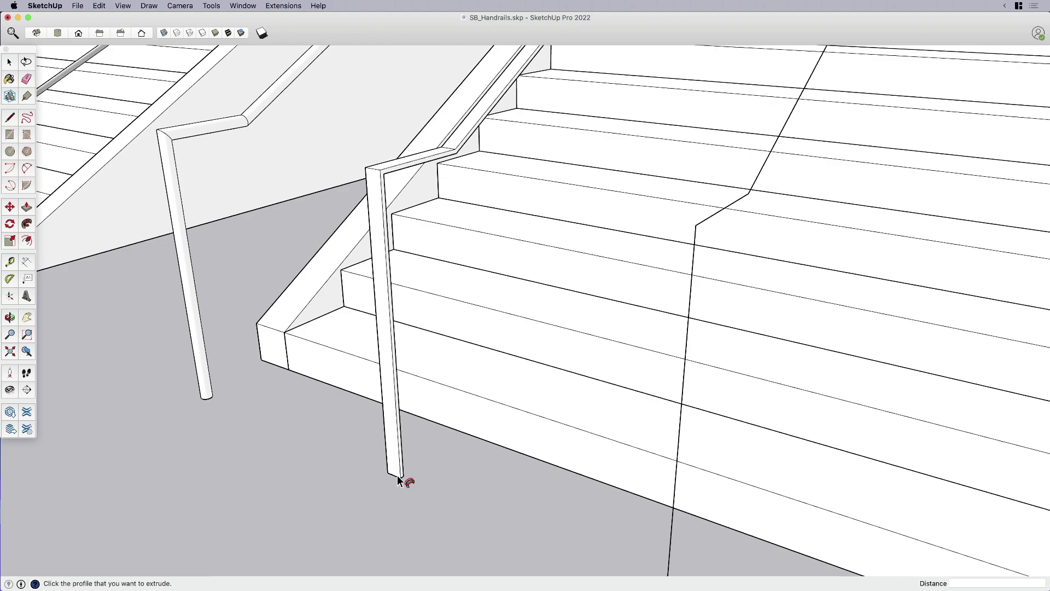
{"action": "scroll", "coordinate": [326, 484], "scroll_direction": "down", "scroll_amount": 6}
{"action": "key", "text": "space"}
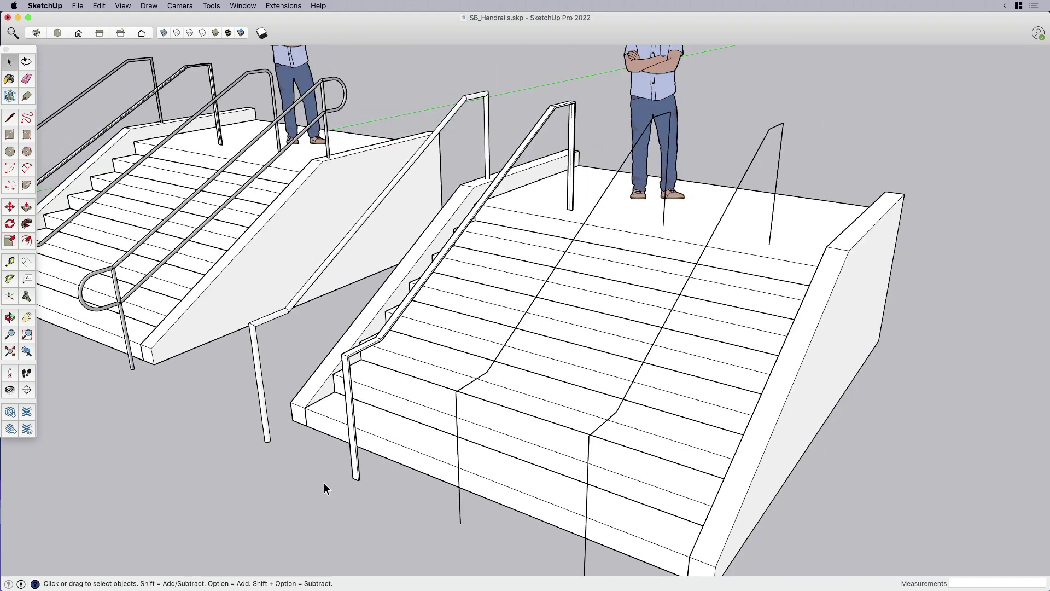
{"action": "middle_click_drag", "start_coordinate": [324, 484], "coordinate": [336, 433]}
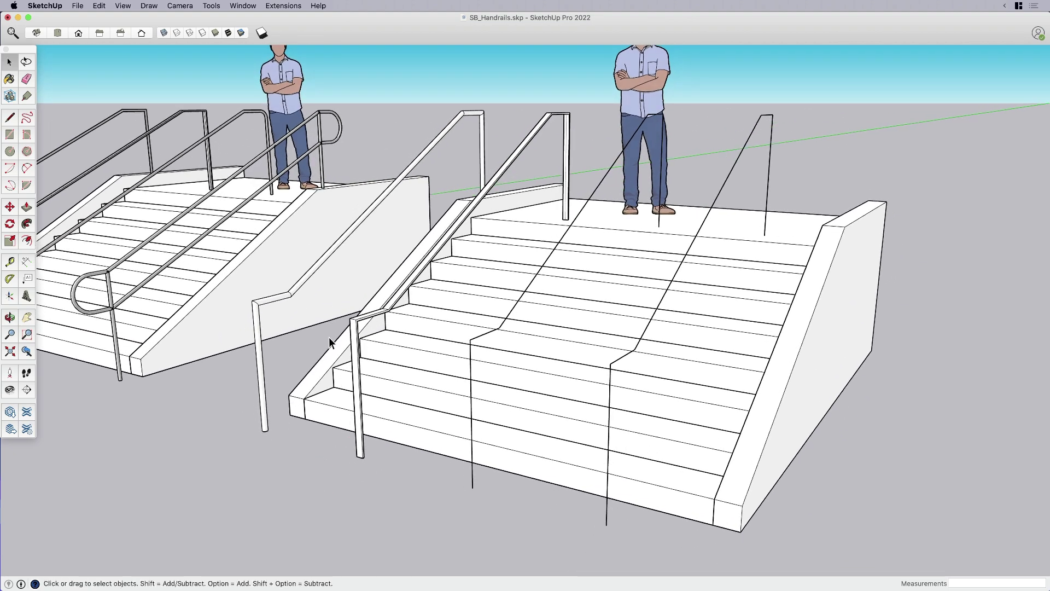
{"action": "middle_click_drag", "start_coordinate": [329, 337], "coordinate": [371, 350]}
{"action": "scroll", "coordinate": [373, 340], "scroll_direction": "up", "scroll_amount": 2}
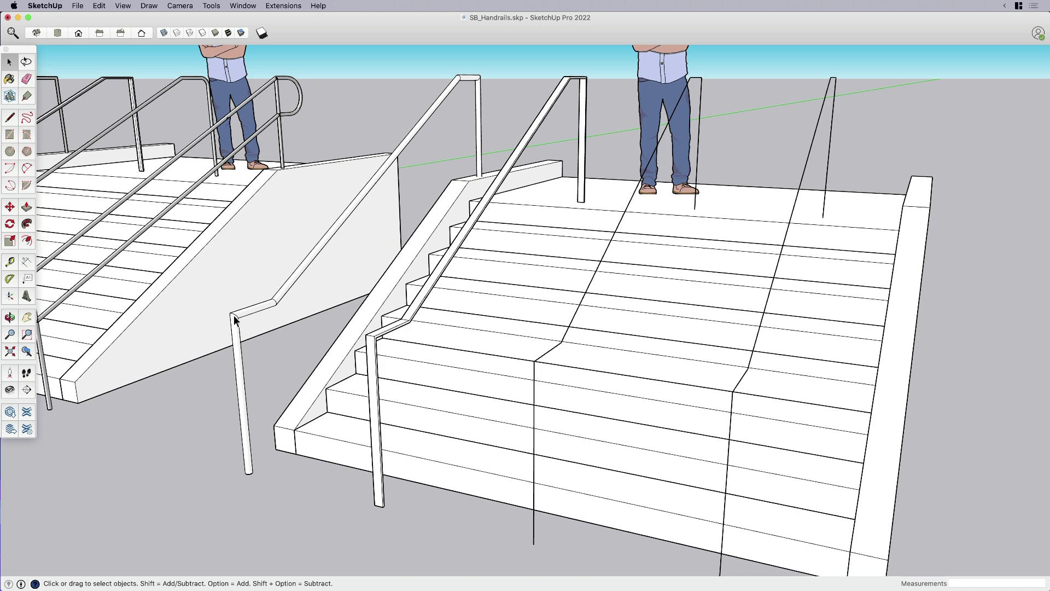
{"action": "mouse_move", "coordinate": [235, 320]}
{"action": "middle_mouse_down"}
{"action": "mouse_move", "coordinate": [249, 329]}
{"action": "mouse_move", "coordinate": [238, 333]}
{"action": "middle_mouse_up"}
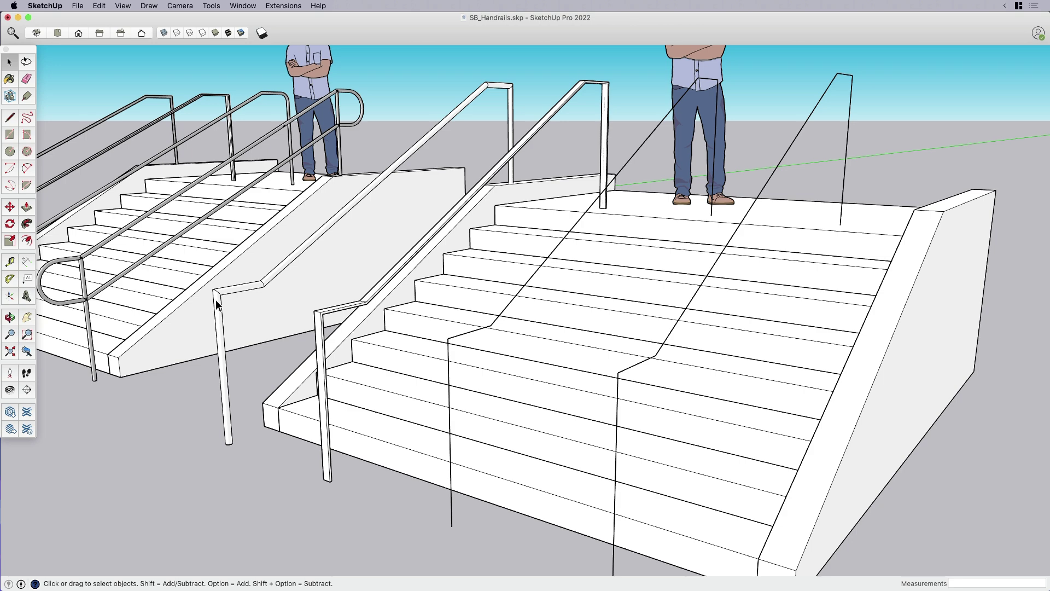
{"action": "middle_click_drag", "start_coordinate": [449, 435], "coordinate": [417, 439]}
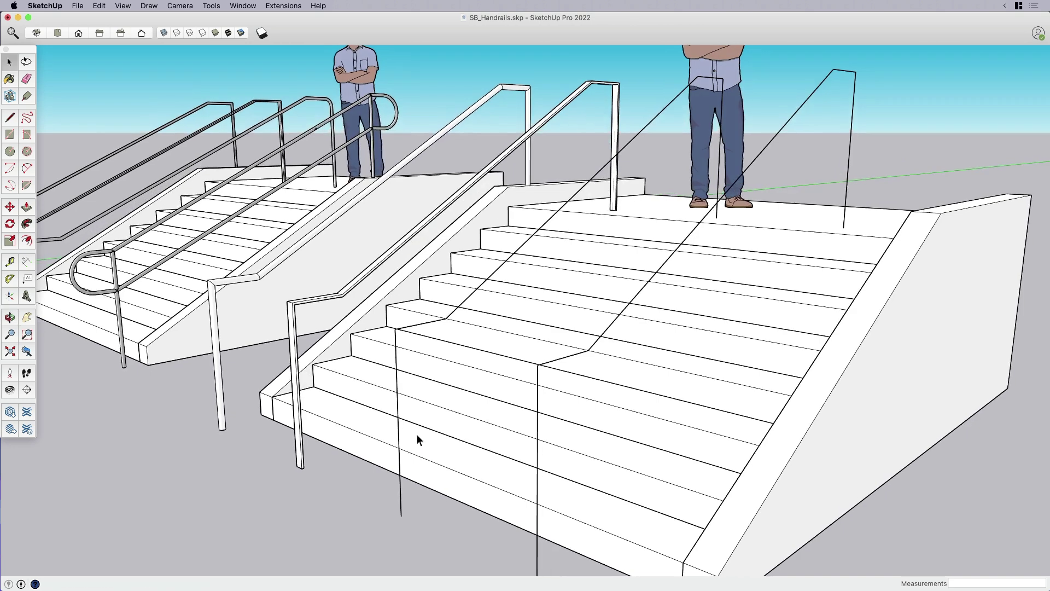
{"action": "middle_click_drag", "start_coordinate": [404, 363], "coordinate": [381, 376]}
{"action": "scroll", "coordinate": [361, 369], "scroll_direction": "up", "scroll_amount": 1}
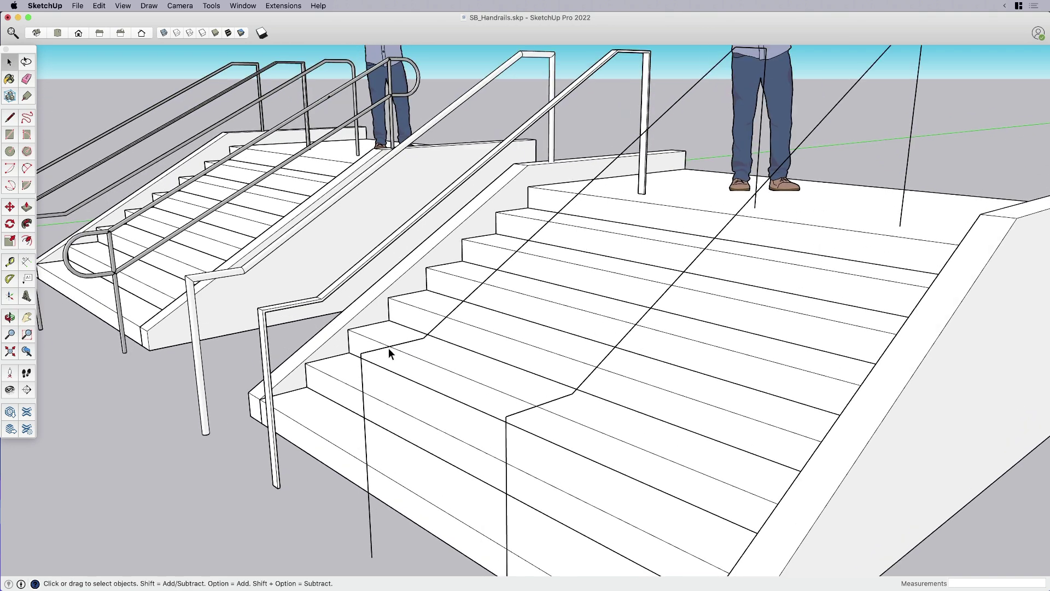
{"action": "scroll", "coordinate": [377, 383], "scroll_direction": "up", "scroll_amount": 1}
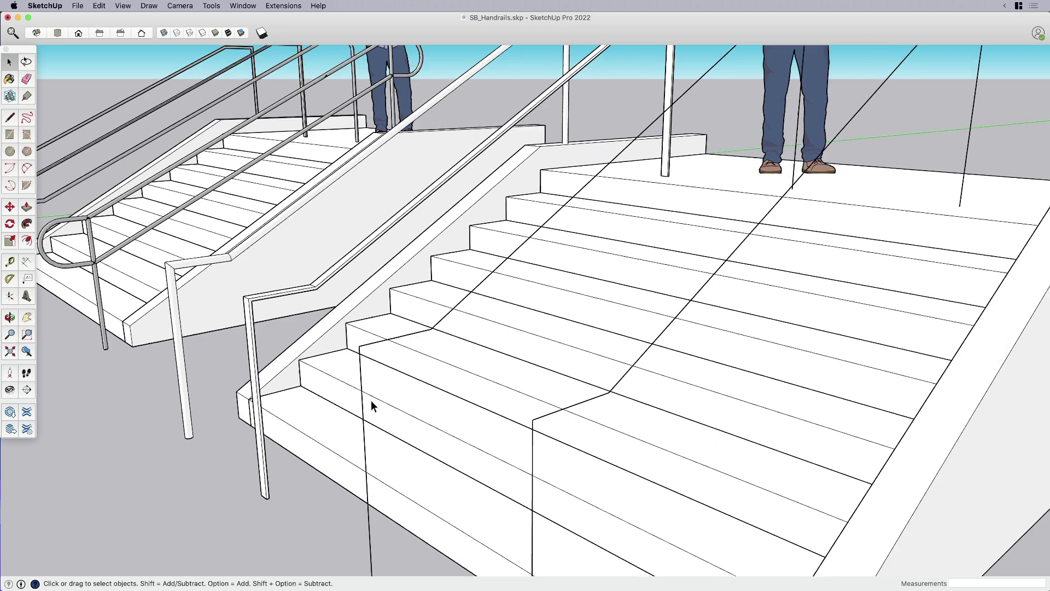
{"action": "middle_click_drag", "start_coordinate": [371, 402], "coordinate": [371, 379], "text": "shift"}
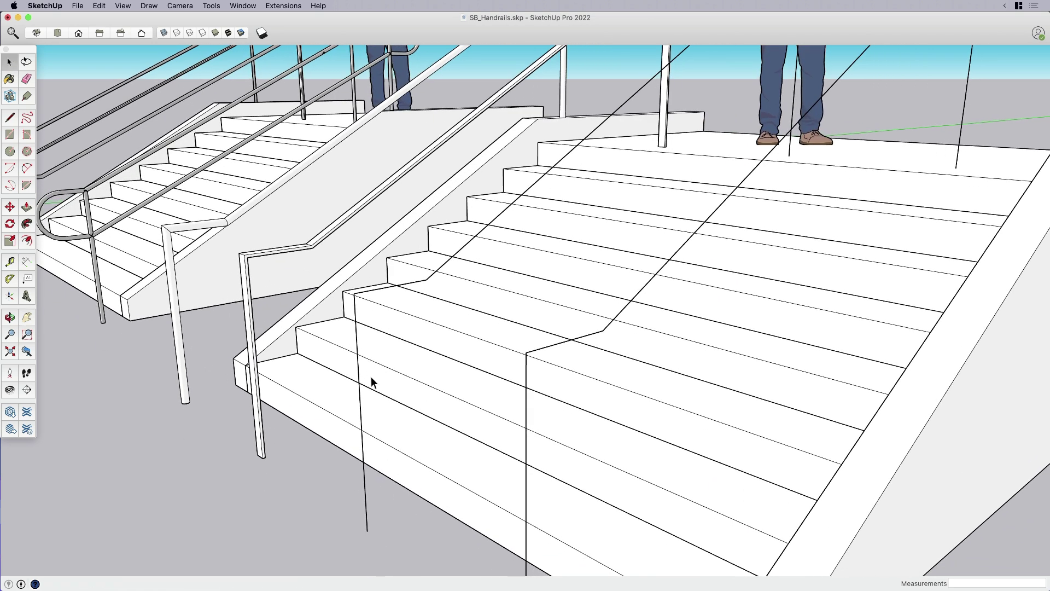
- Draw a 3-inch line from the step corner along the handrail path
{"action": "key", "text": "l"}
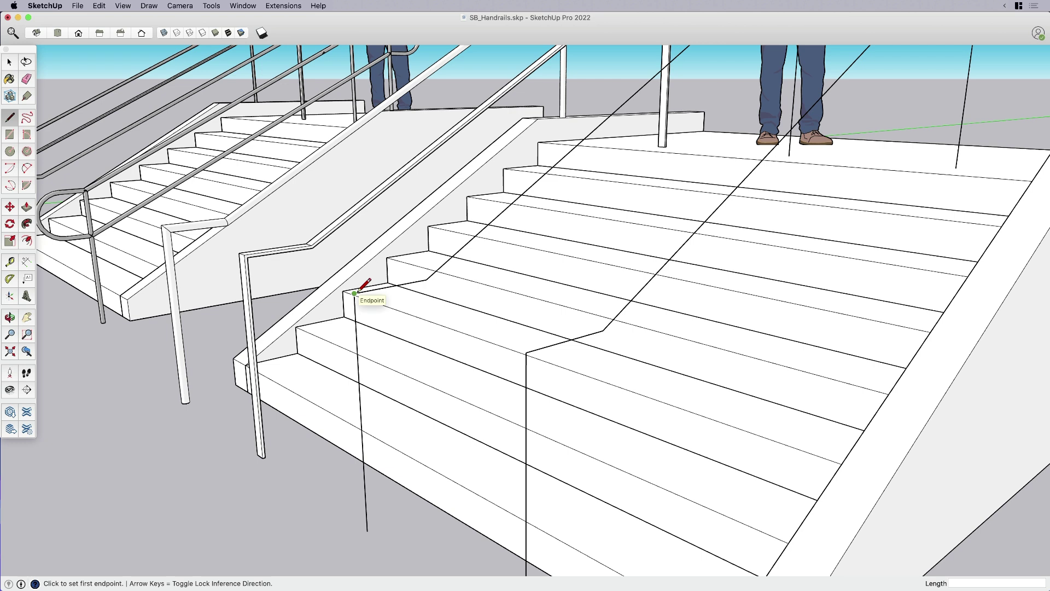
{"action": "left_click", "coordinate": [354, 294]}
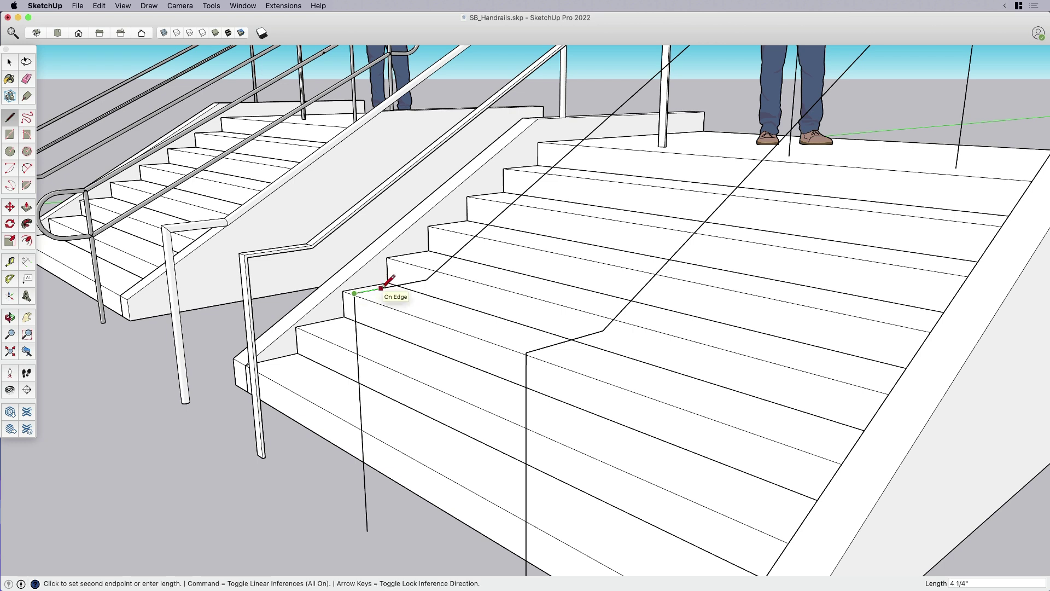
{"action": "type", "text": "3"}
{"action": "key", "text": "Return"}
{"action": "key", "text": "space"}
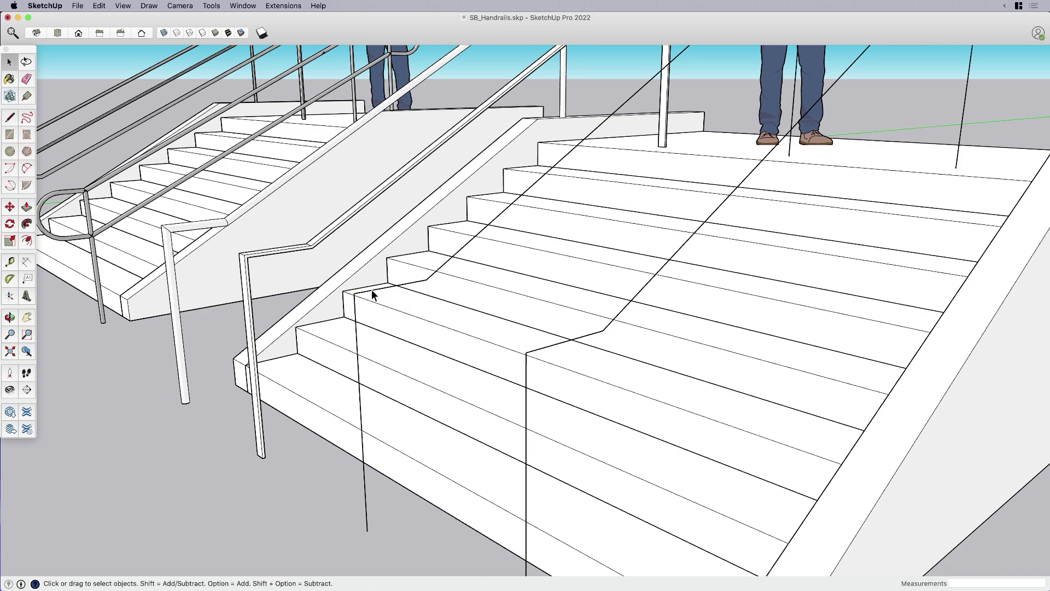
{"action": "middle_click_drag", "start_coordinate": [380, 305], "coordinate": [331, 350]}
{"action": "scroll", "coordinate": [336, 323], "scroll_direction": "up", "scroll_amount": 2}
{"action": "scroll", "coordinate": [350, 342], "scroll_direction": "down", "scroll_amount": 2}
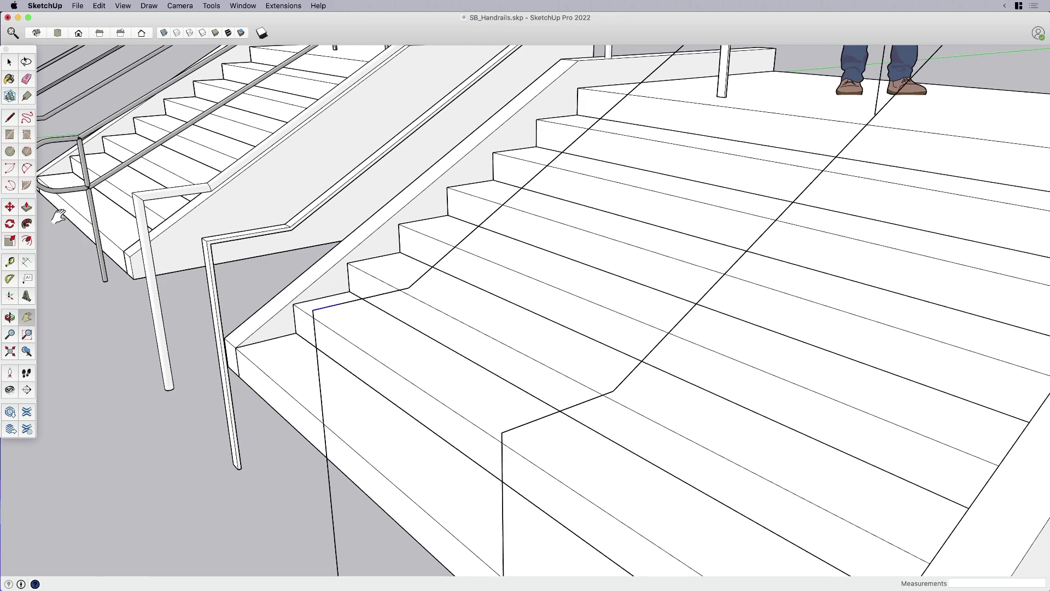
- Draw a 2-point arc across the corner where the post meets the rail
{"action": "left_click", "coordinate": [29, 169]}
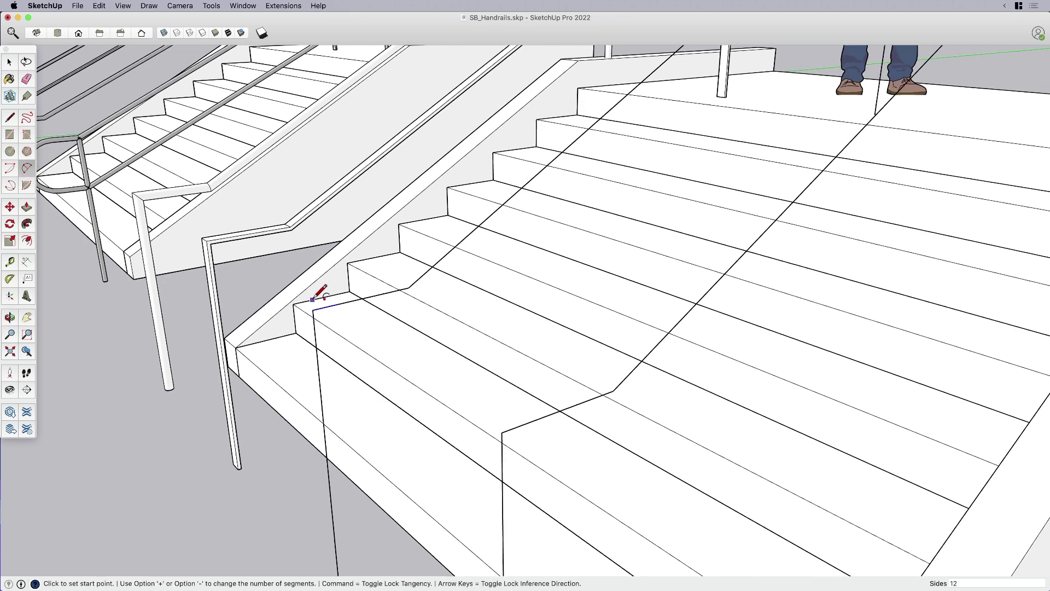
{"action": "left_click", "coordinate": [339, 303]}
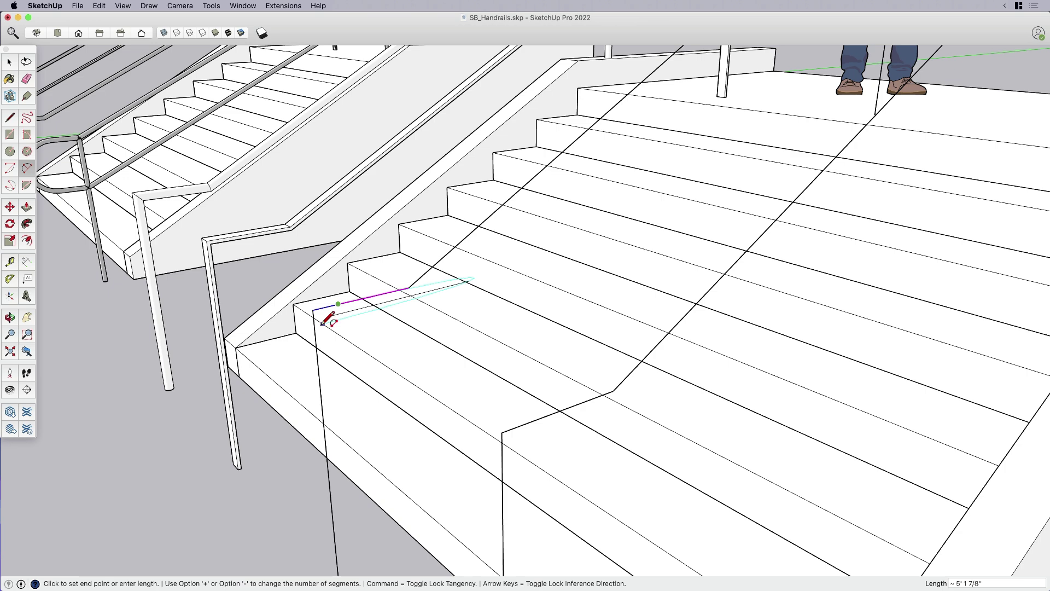
{"action": "middle_click_drag", "start_coordinate": [331, 321], "coordinate": [295, 296]}
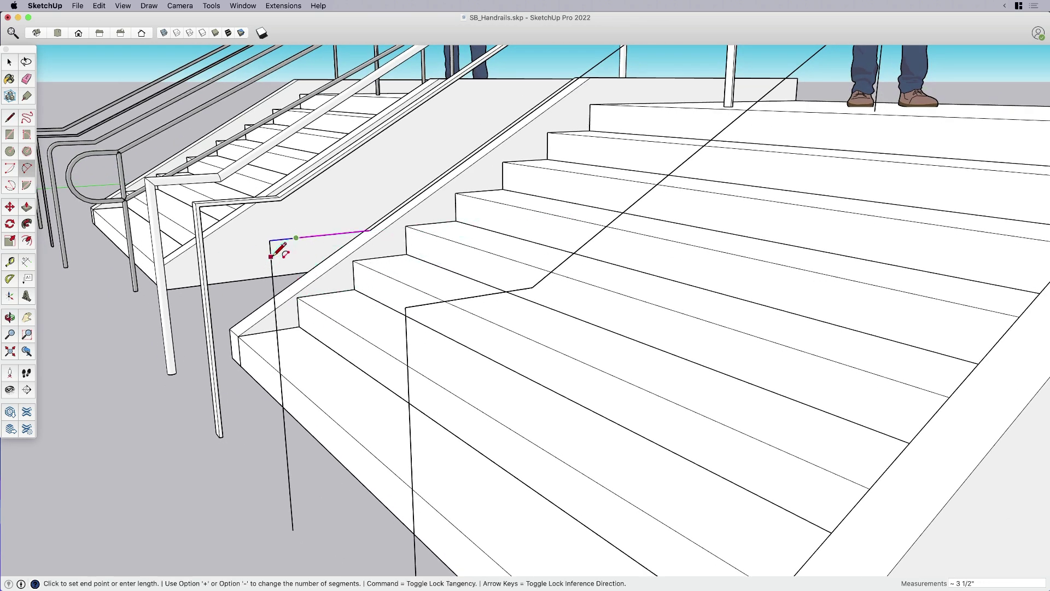
{"action": "scroll", "coordinate": [273, 264], "scroll_direction": "up", "scroll_amount": 1}
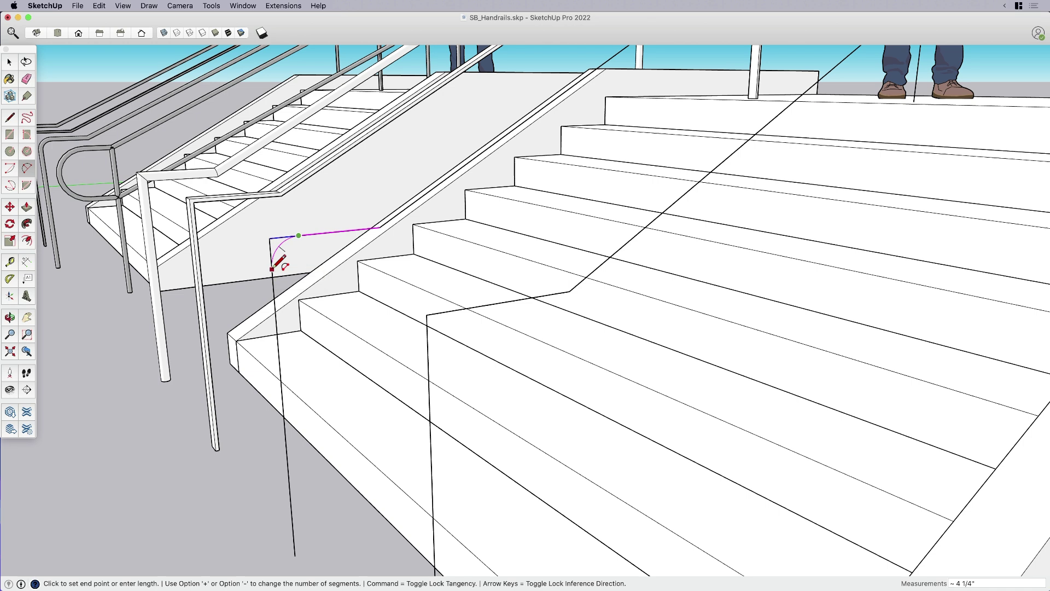
{"action": "left_click", "coordinate": [273, 268]}
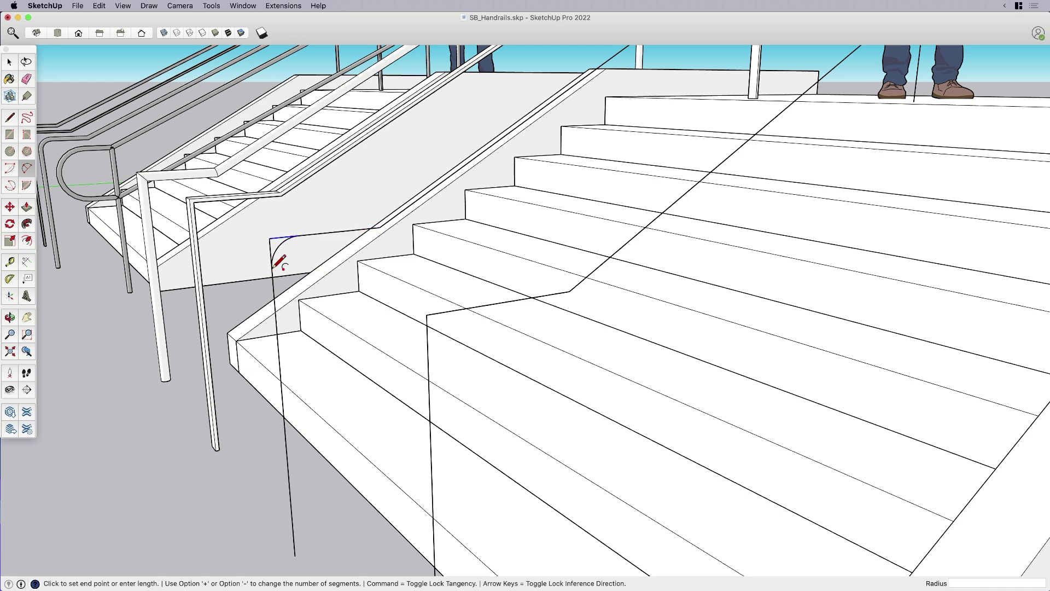
{"action": "key", "text": "space"}
- Erase the square corner's two leftover short edges
{"action": "key", "text": "e"}
{"action": "left_click_drag", "start_coordinate": [271, 252], "coordinate": [282, 234]}
{"action": "mouse_move", "coordinate": [284, 292]}
{"action": "middle_mouse_down"}
{"action": "mouse_move", "coordinate": [251, 331]}
{"action": "mouse_move", "coordinate": [290, 278]}
{"action": "middle_mouse_up"}
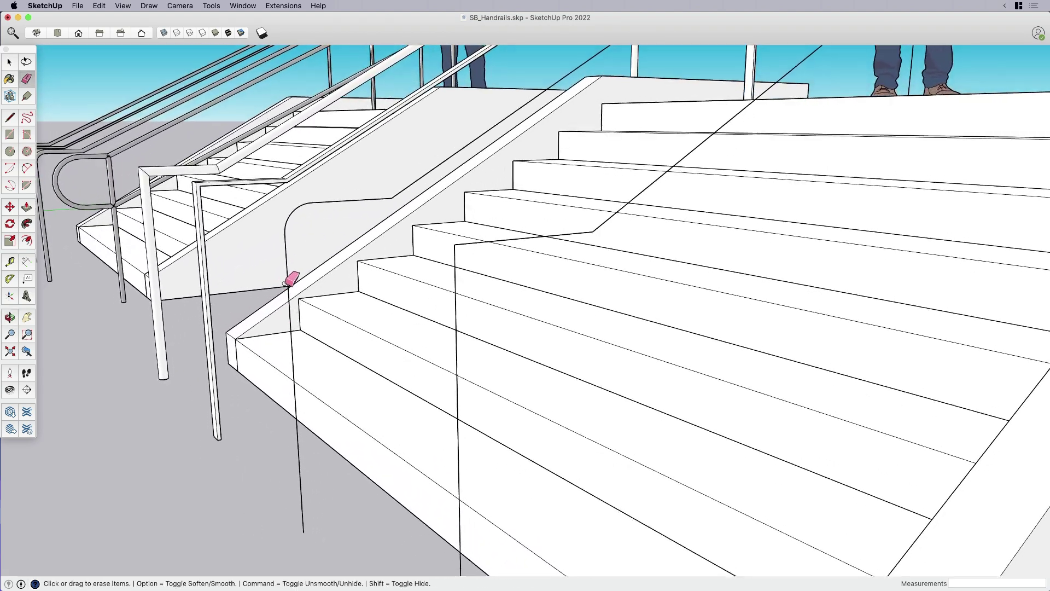
{"action": "key", "text": "space"}
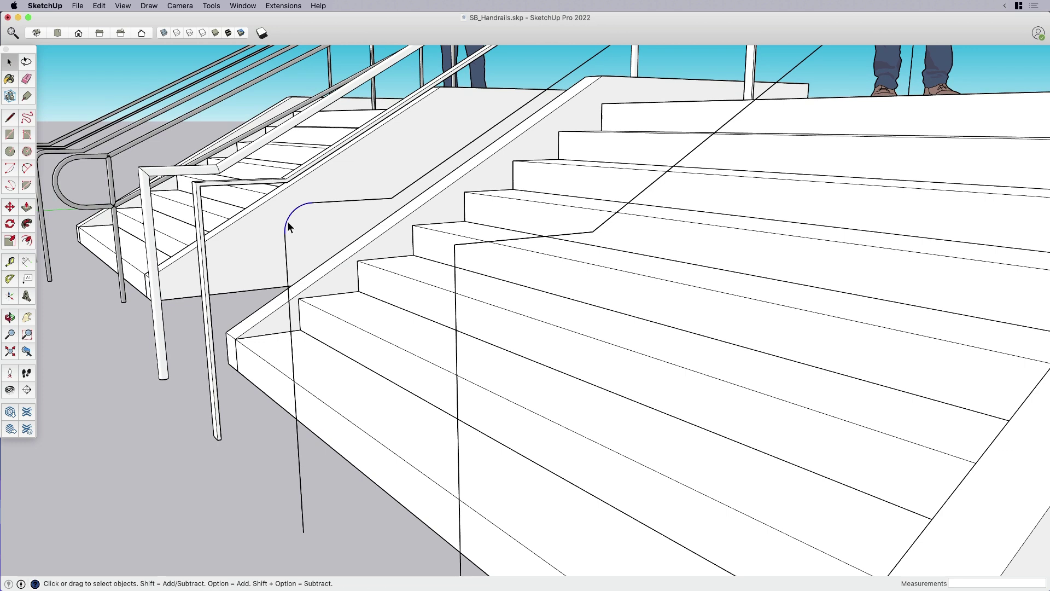
- Attempt to copy the arc from its endpoint, then cancel the attempt
{"action": "key", "text": "m"}
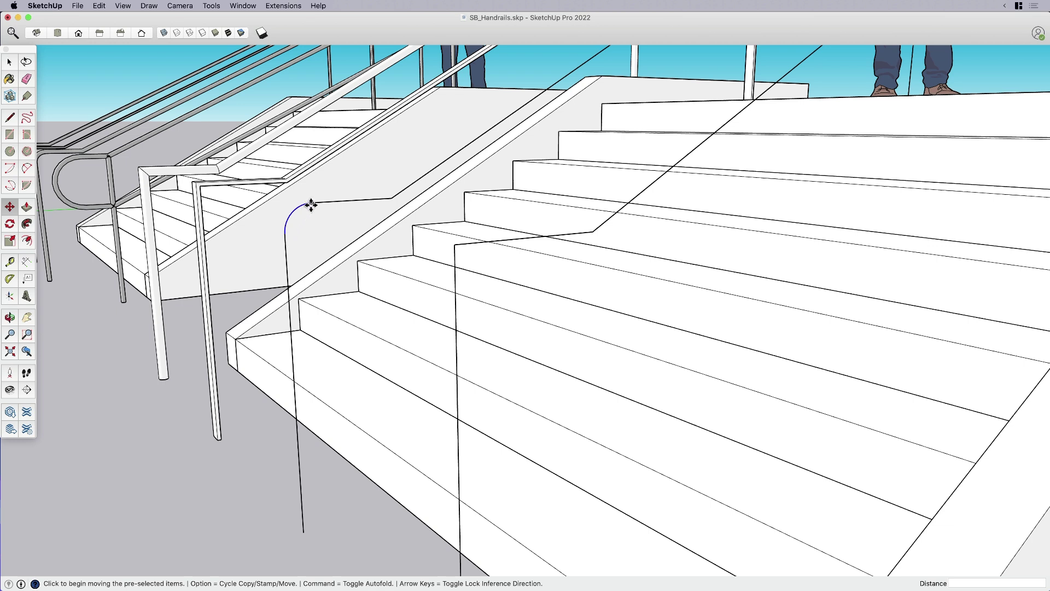
{"action": "key", "text": "alt"}
{"action": "key", "text": "Escape"}
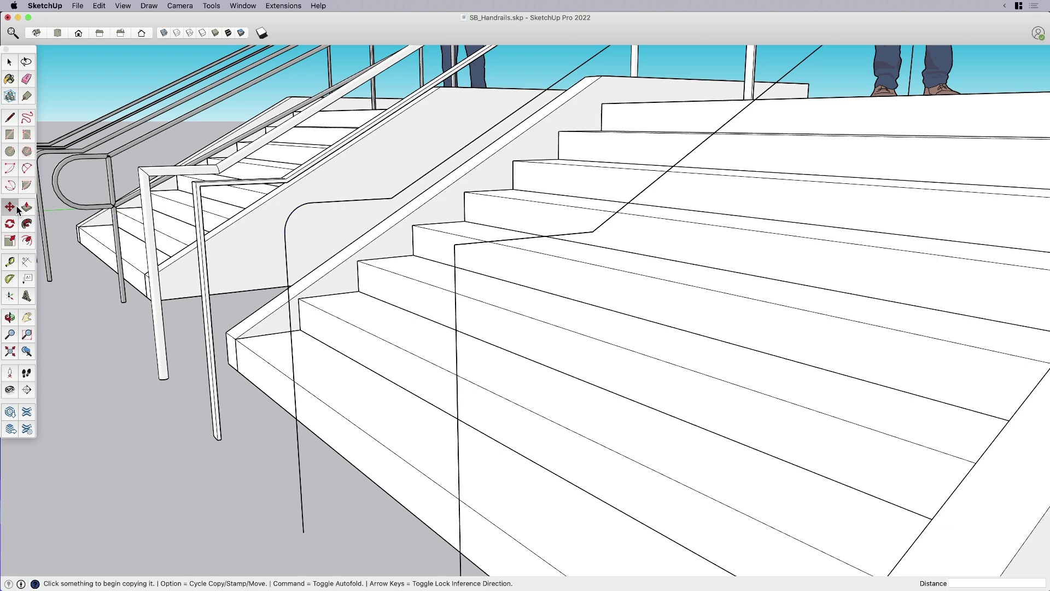
{"action": "left_click", "coordinate": [313, 202]}
{"action": "key", "text": "Escape"}
{"action": "left_click", "coordinate": [312, 204]}
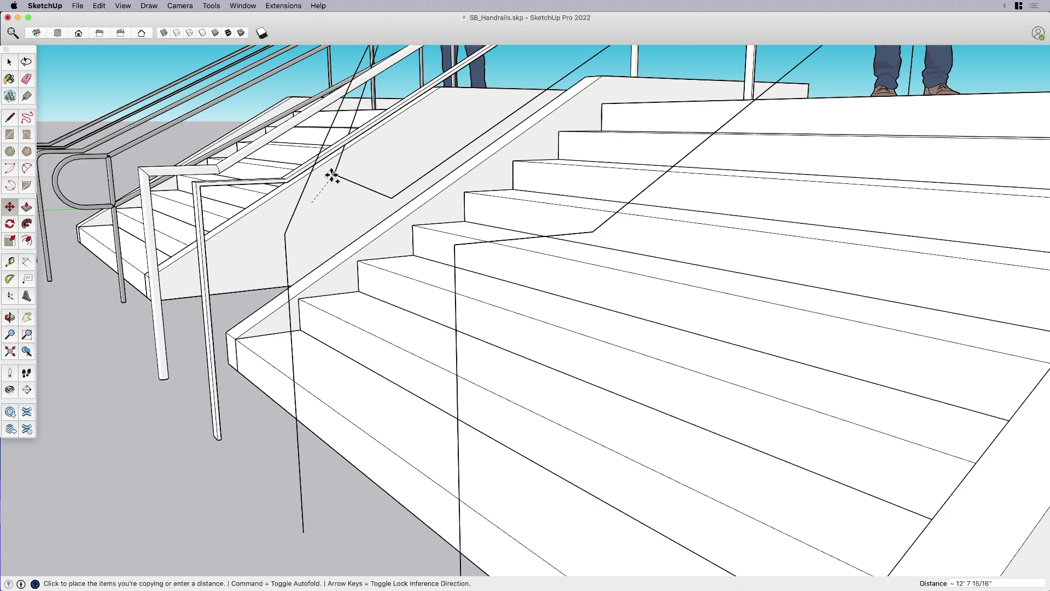
{"action": "middle_click_drag", "start_coordinate": [333, 171], "coordinate": [307, 241]}
{"action": "left_click", "coordinate": [288, 293]}
{"action": "middle_click_drag", "start_coordinate": [288, 294], "coordinate": [272, 267]}
{"action": "key", "text": "space"}
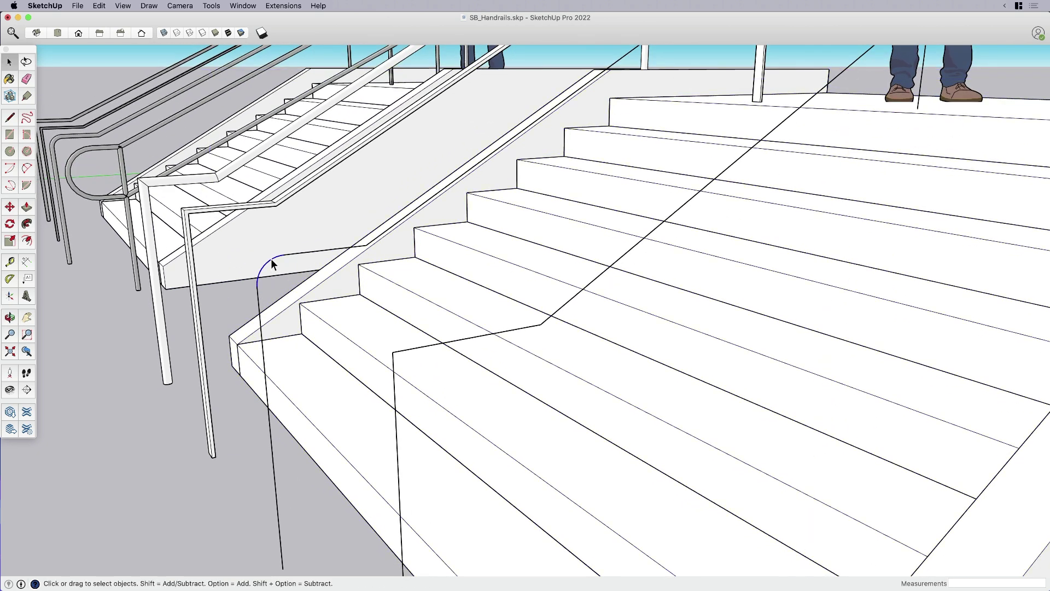
- Copy the arc from its endpoint onto the landing path's upper corner
{"action": "key", "text": "m"}
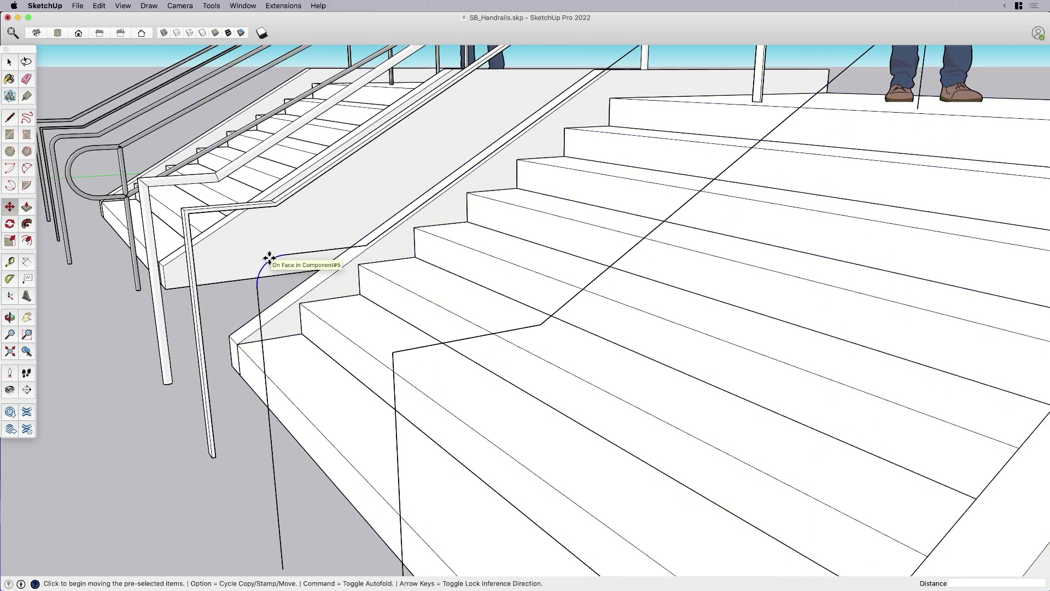
{"action": "left_click", "coordinate": [269, 257]}
{"action": "key", "text": "alt"}
{"action": "middle_click_drag", "start_coordinate": [286, 258], "coordinate": [267, 268]}
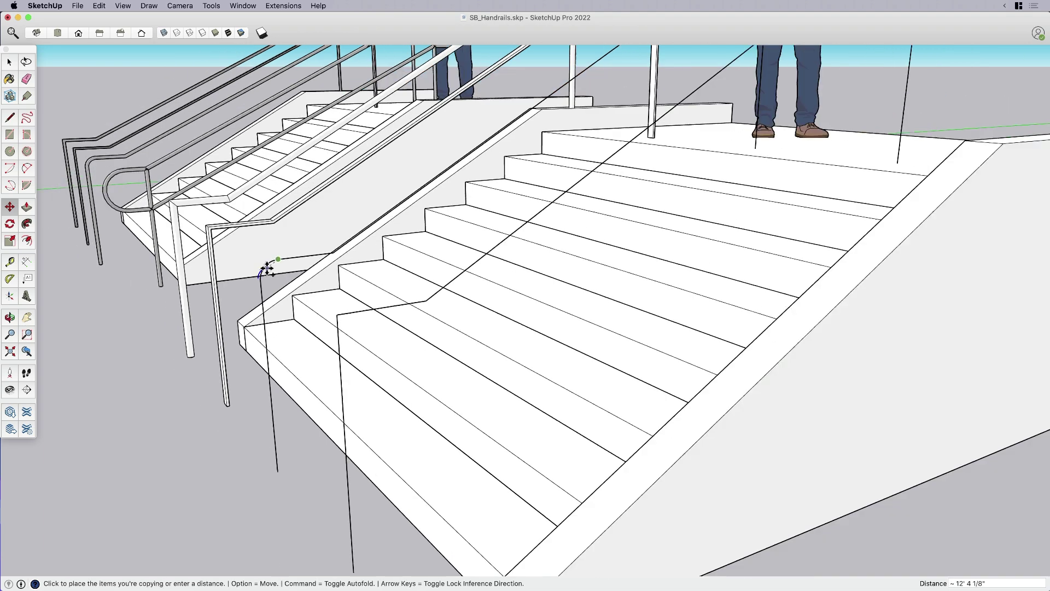
{"action": "scroll", "coordinate": [267, 269], "scroll_direction": "down", "scroll_amount": 5}
{"action": "middle_click_drag", "start_coordinate": [345, 251], "coordinate": [547, 153]}
{"action": "scroll", "coordinate": [542, 137], "scroll_direction": "up", "scroll_amount": 10}
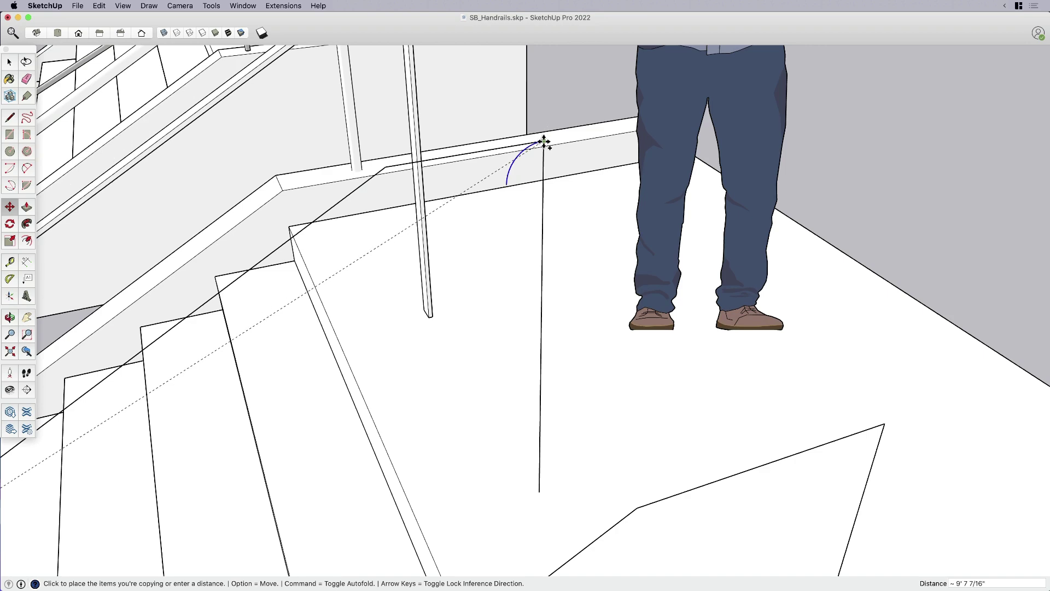
{"action": "left_click", "coordinate": [546, 141]}
{"action": "middle_click_drag", "start_coordinate": [489, 236], "coordinate": [483, 263]}
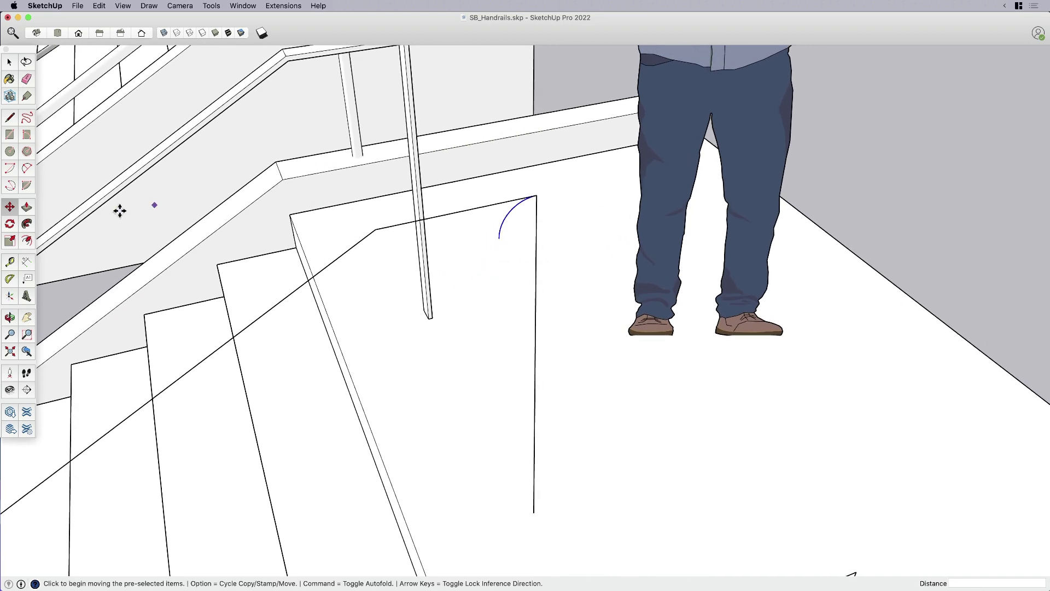
- Scale the copied arc narrower from one side
{"action": "left_click", "coordinate": [11, 241]}
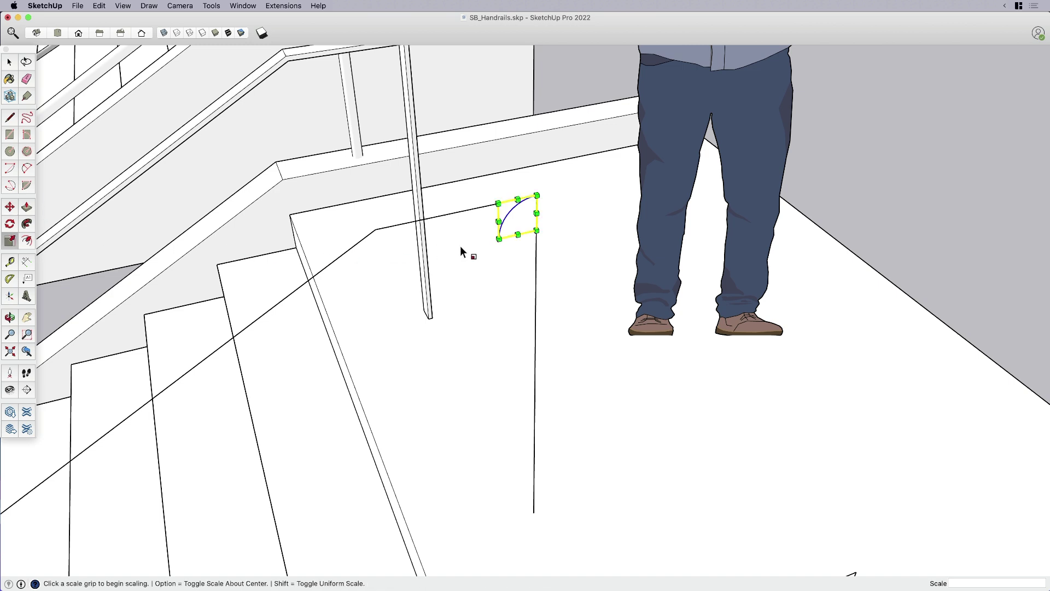
{"action": "left_click", "coordinate": [499, 221]}
{"action": "left_click", "coordinate": [505, 220]}
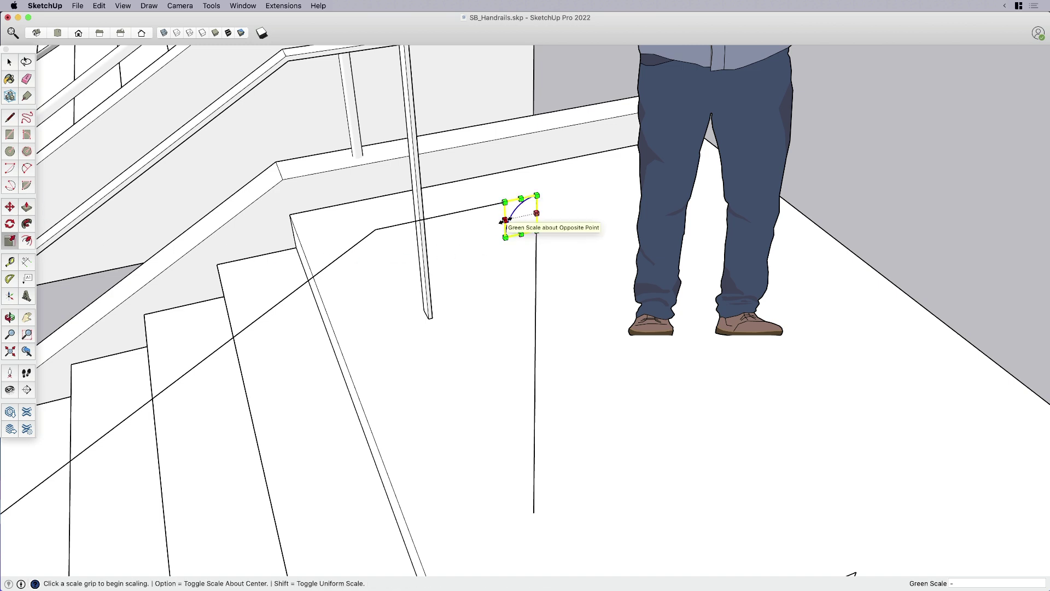
{"action": "middle_click_drag", "start_coordinate": [504, 219], "coordinate": [527, 239]}
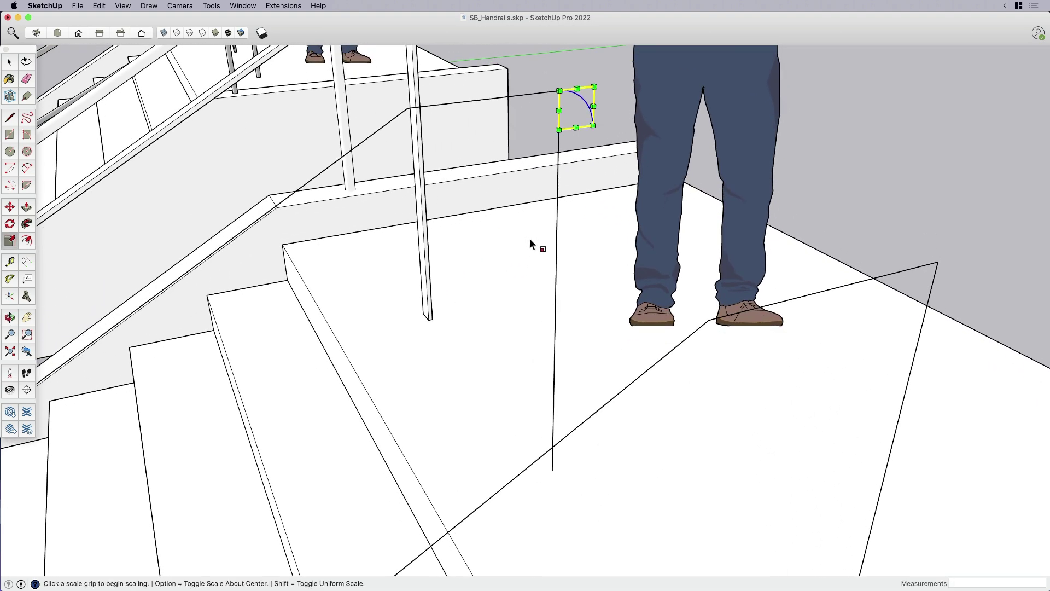
- Copy the narrowed arc onto the line's top endpoint
{"action": "key", "text": "m"}
{"action": "left_click", "coordinate": [593, 125]}
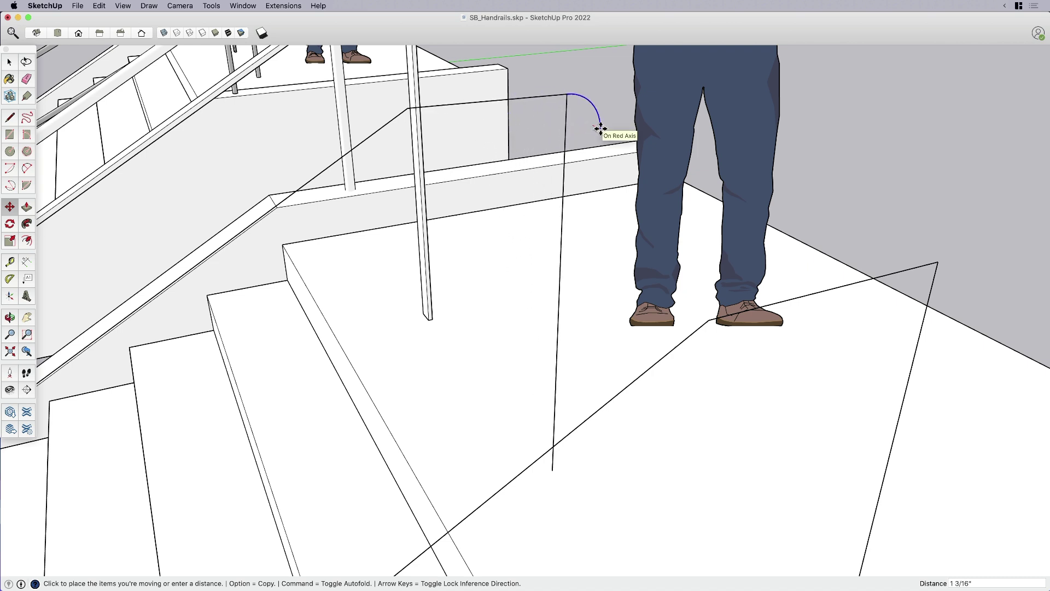
{"action": "key", "text": "Escape"}
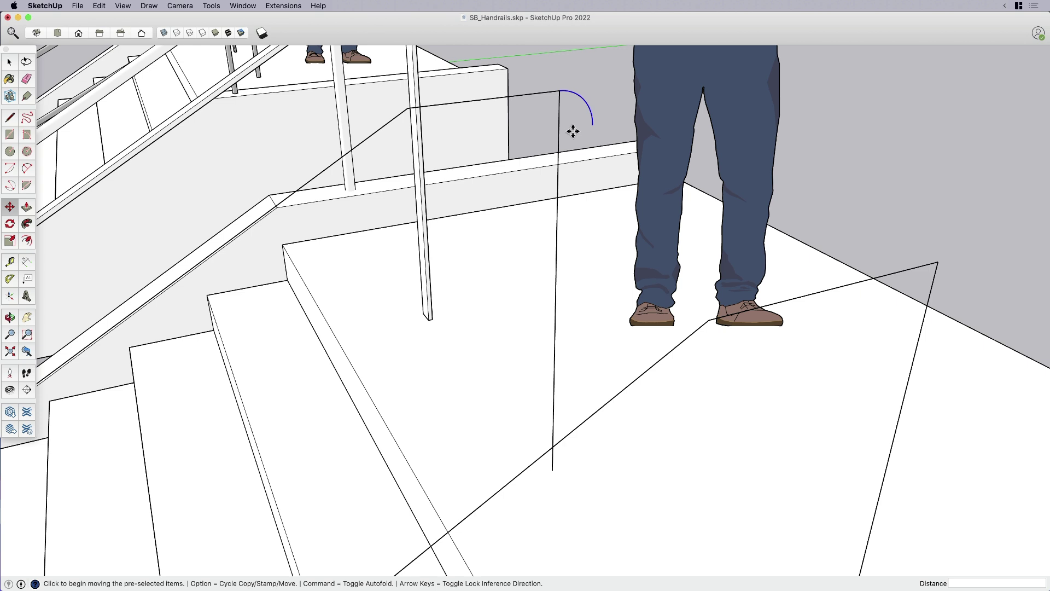
{"action": "left_click", "coordinate": [592, 125]}
{"action": "key", "text": "alt"}
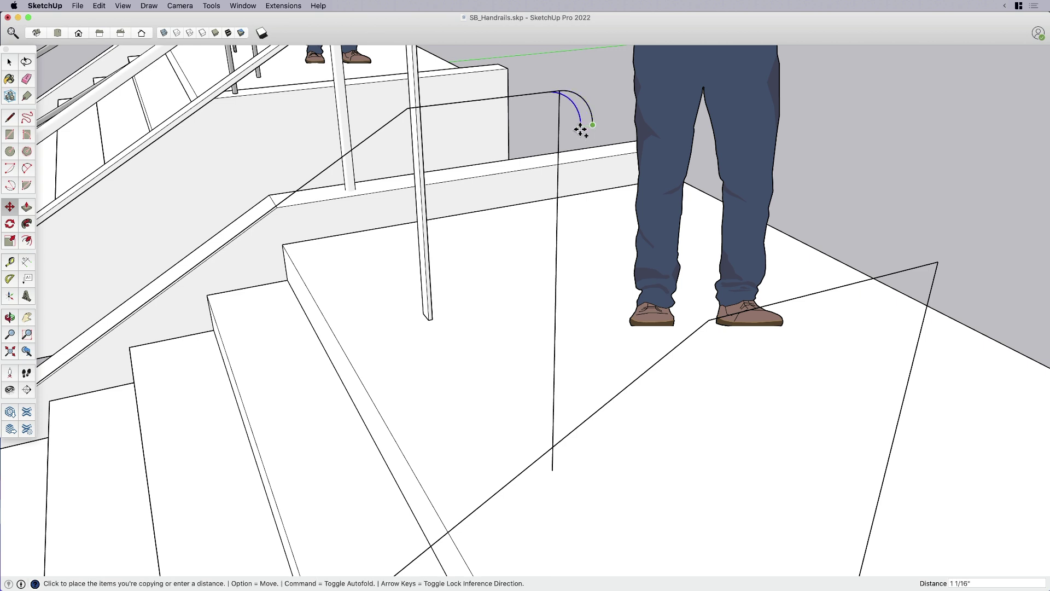
{"action": "left_click", "coordinate": [558, 127]}
- Erase the leftover arc and square corner segment
{"action": "key", "text": "e"}
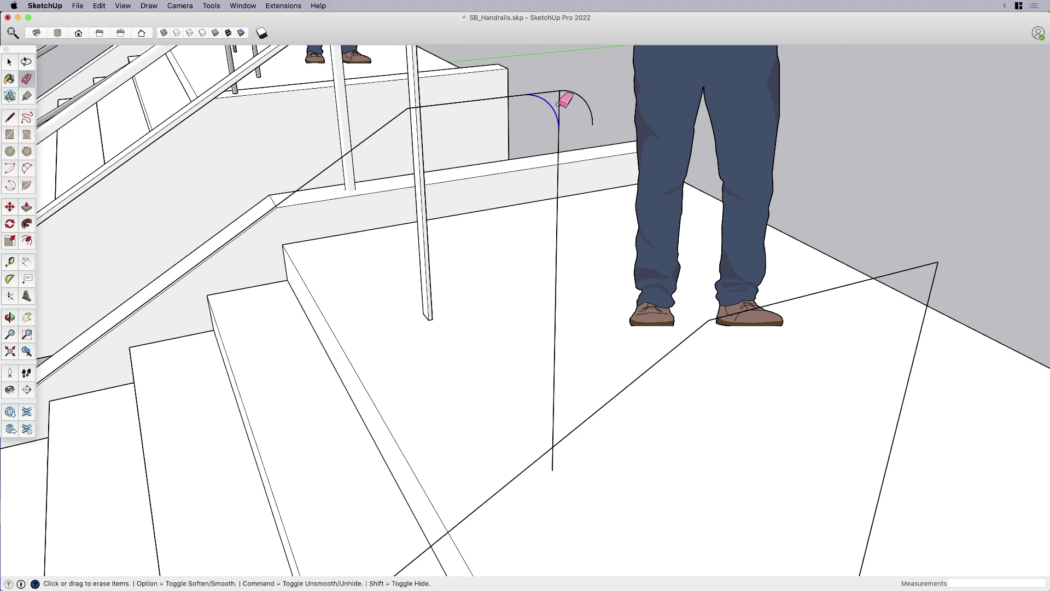
{"action": "mouse_move", "coordinate": [560, 109]}
{"action": "left_mouse_down"}
{"action": "mouse_move", "coordinate": [550, 87]}
{"action": "mouse_move", "coordinate": [573, 91]}
{"action": "mouse_move", "coordinate": [592, 122]}
{"action": "left_mouse_up"}
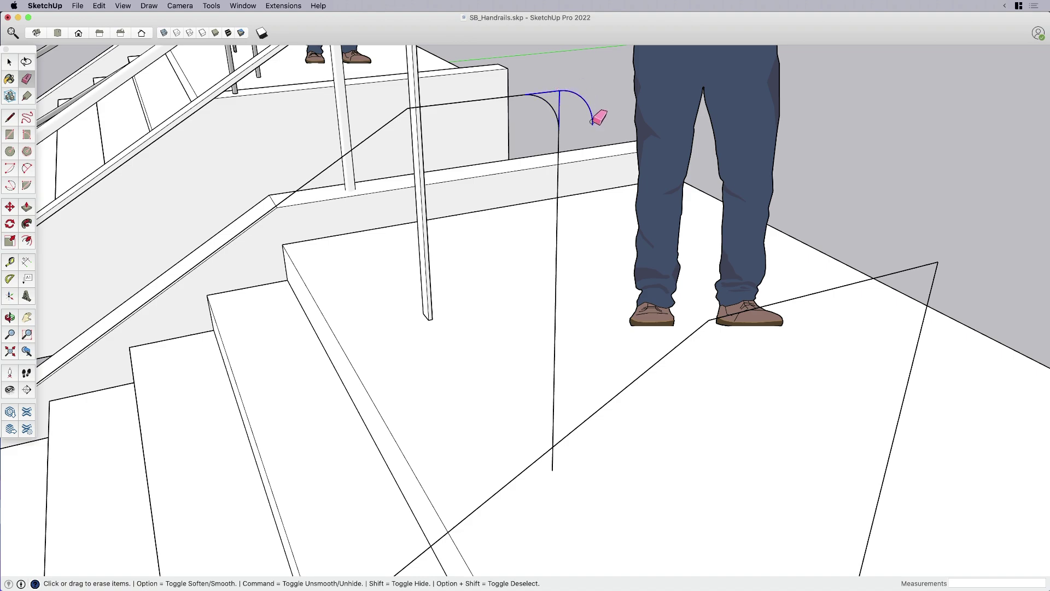
{"action": "left_click", "coordinate": [592, 121]}
- Draw a 0.75-radius circle centred on the rounded path's bottom endpoint
{"action": "scroll", "coordinate": [602, 131], "scroll_direction": "down", "scroll_amount": 3}
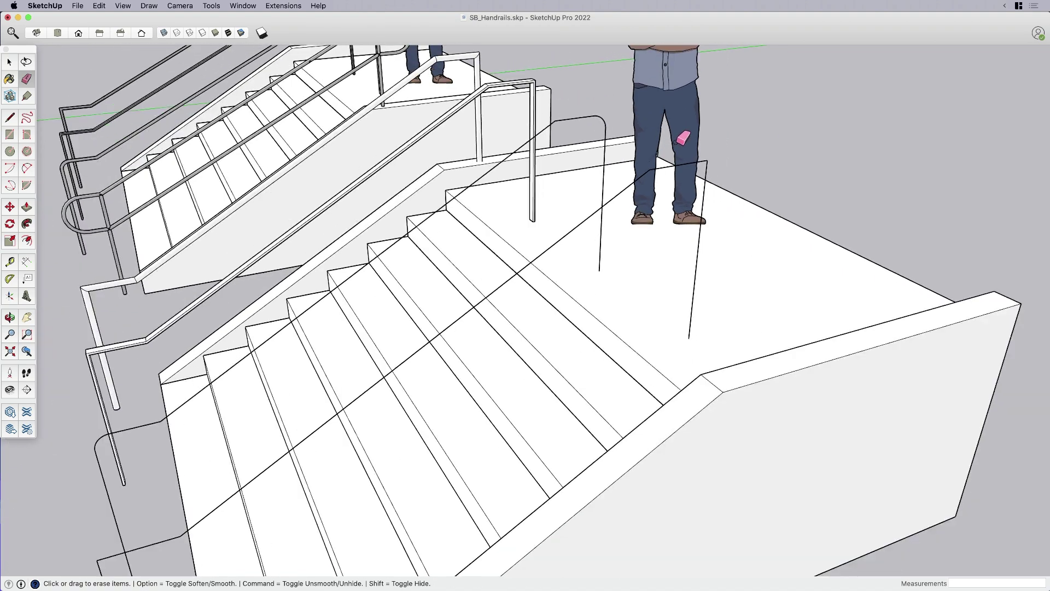
{"action": "scroll", "coordinate": [609, 129], "scroll_direction": "down", "scroll_amount": 2}
{"action": "middle_click_drag", "start_coordinate": [610, 129], "coordinate": [324, 347]}
{"action": "scroll", "coordinate": [364, 337], "scroll_direction": "up", "scroll_amount": 2}
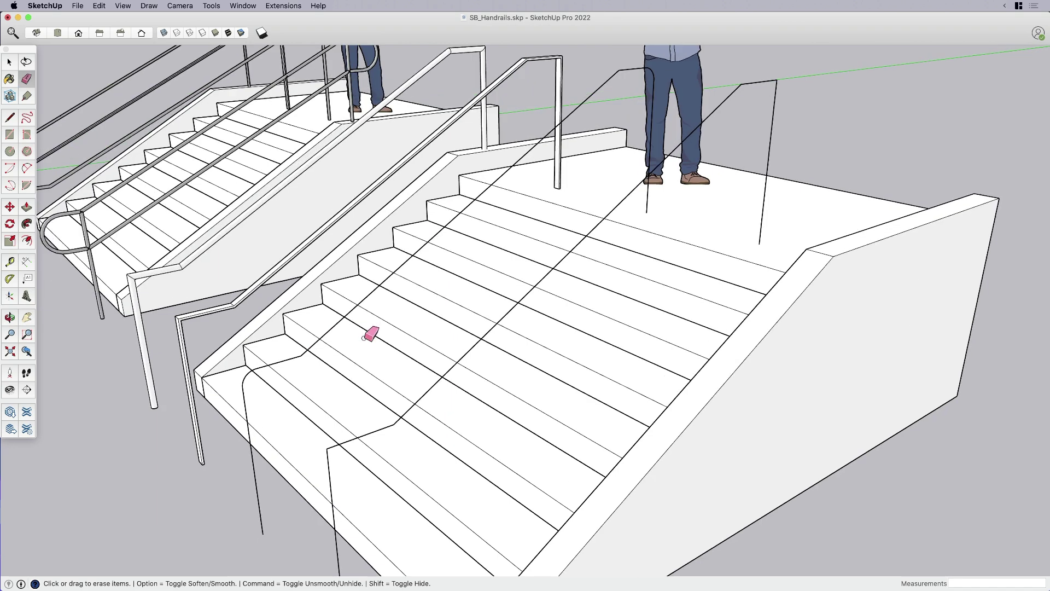
{"action": "key", "text": "space"}
{"action": "scroll", "coordinate": [446, 364], "scroll_direction": "down", "scroll_amount": 1}
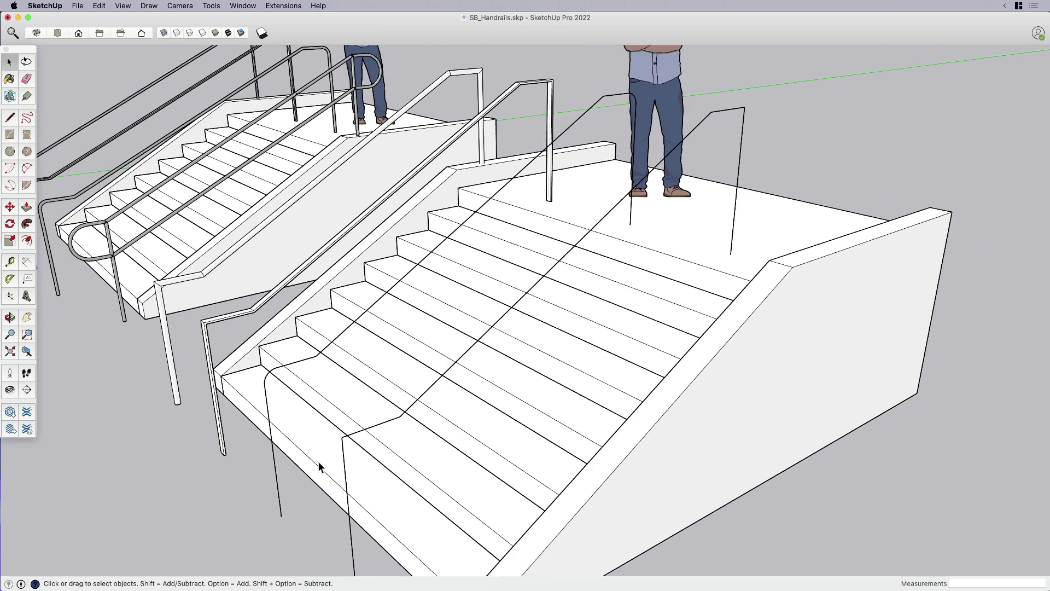
{"action": "key", "text": "c"}
{"action": "left_click", "coordinate": [281, 516]}
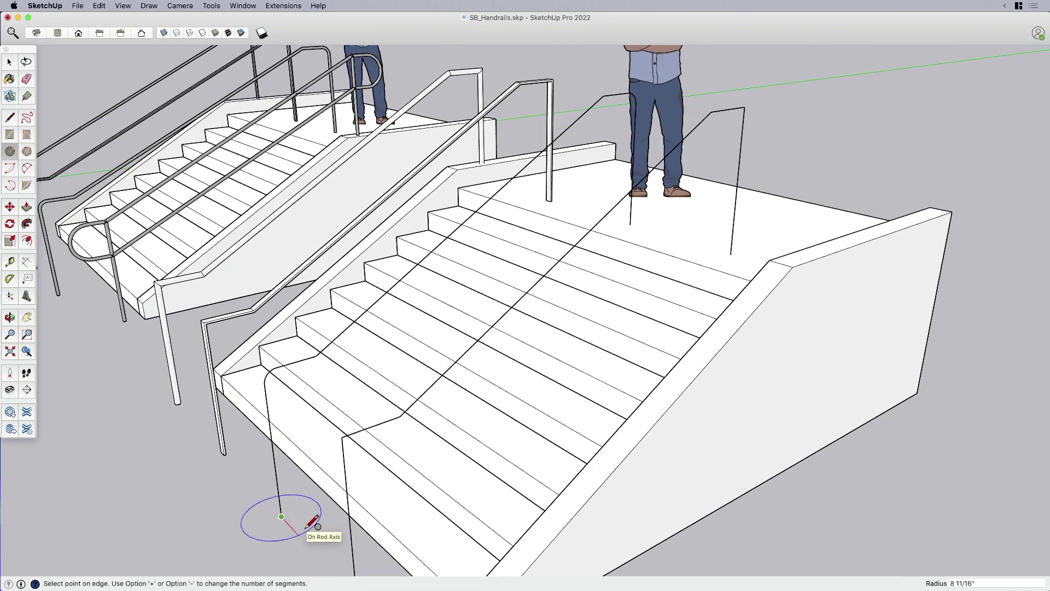
{"action": "type", "text": ".75"}
{"action": "key", "text": "Return"}
{"action": "key", "text": "space"}
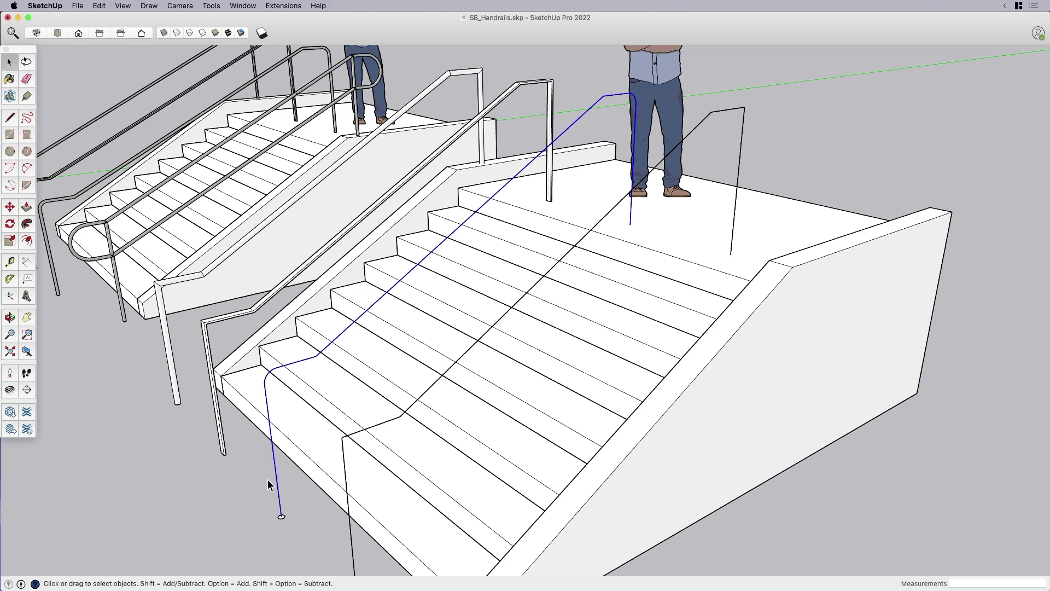
- Sweep the circle along the selected path with Follow Me to form the tube handrail
{"action": "left_click", "coordinate": [26, 223]}
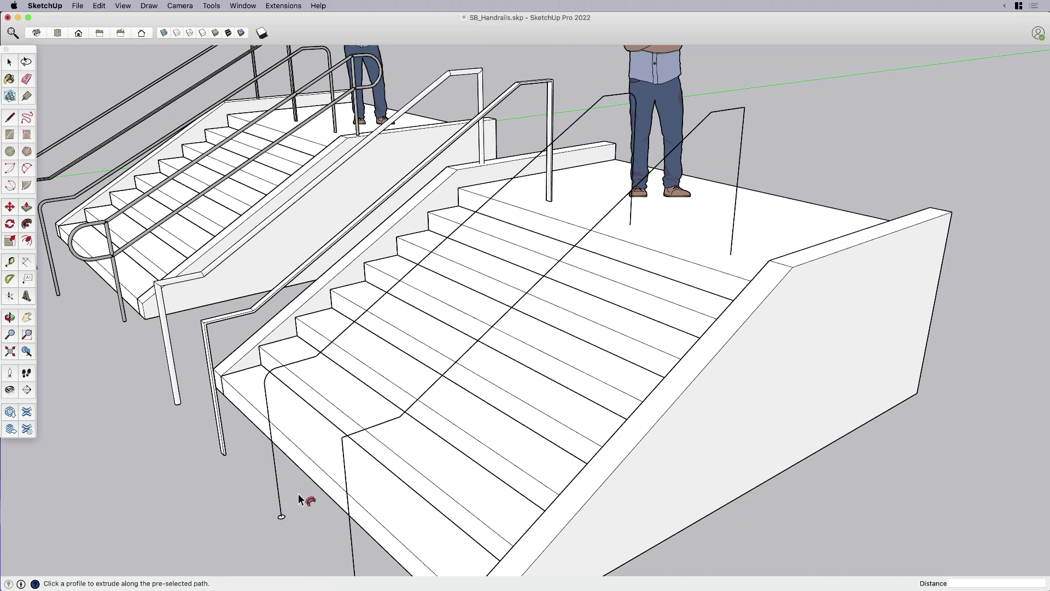
{"action": "left_click", "coordinate": [282, 517]}
{"action": "key", "text": "space"}
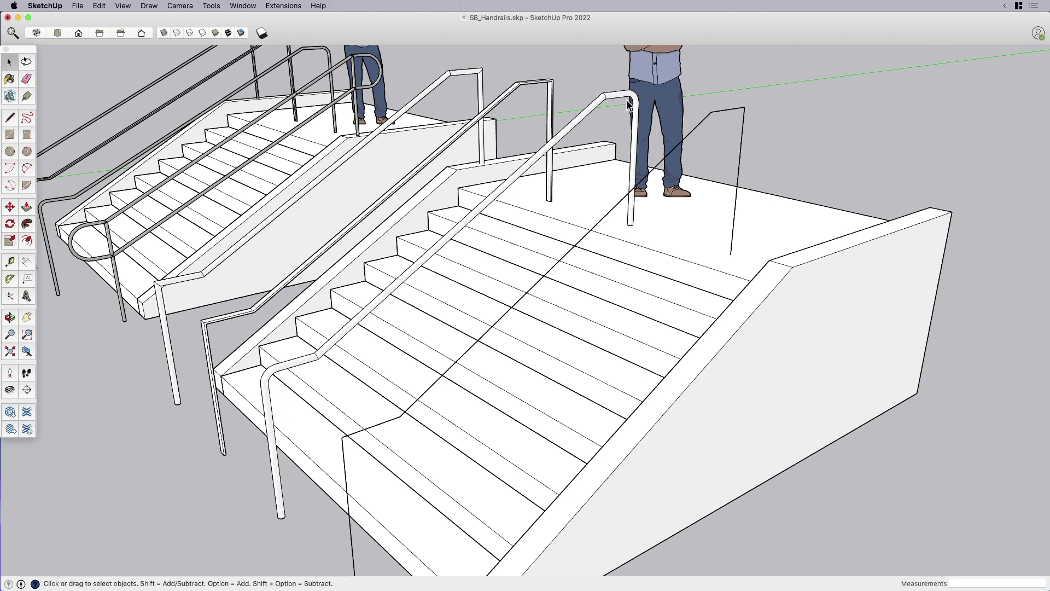
{"action": "scroll", "coordinate": [386, 226], "scroll_direction": "down", "scroll_amount": 2}
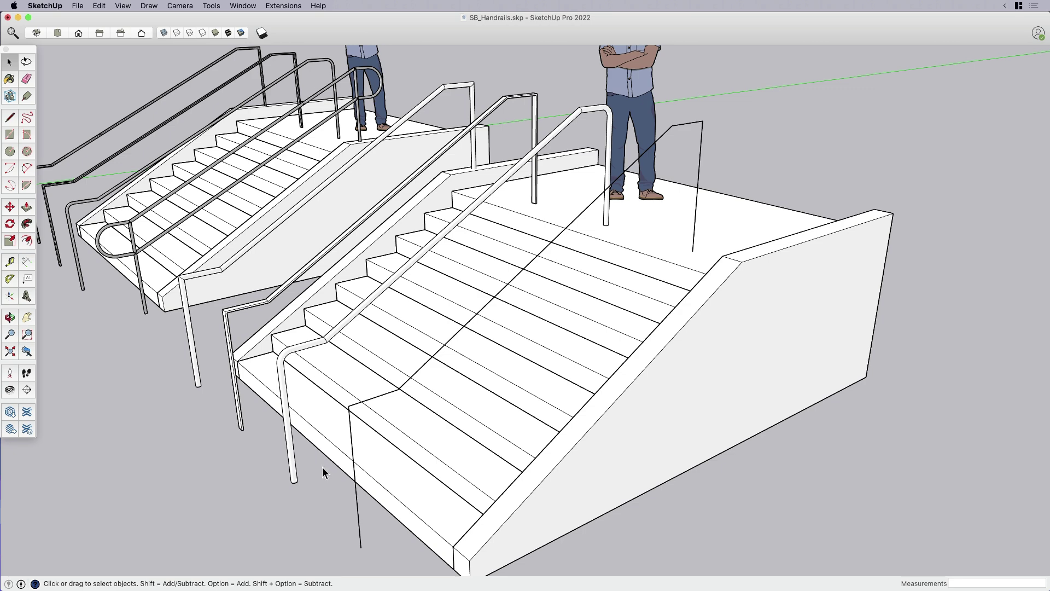
- Lock a circle to the red axis, then start and cancel a stray line at the path's endpoint
{"action": "middle_click_drag", "start_coordinate": [324, 469], "coordinate": [318, 449]}
{"action": "key", "text": "c"}
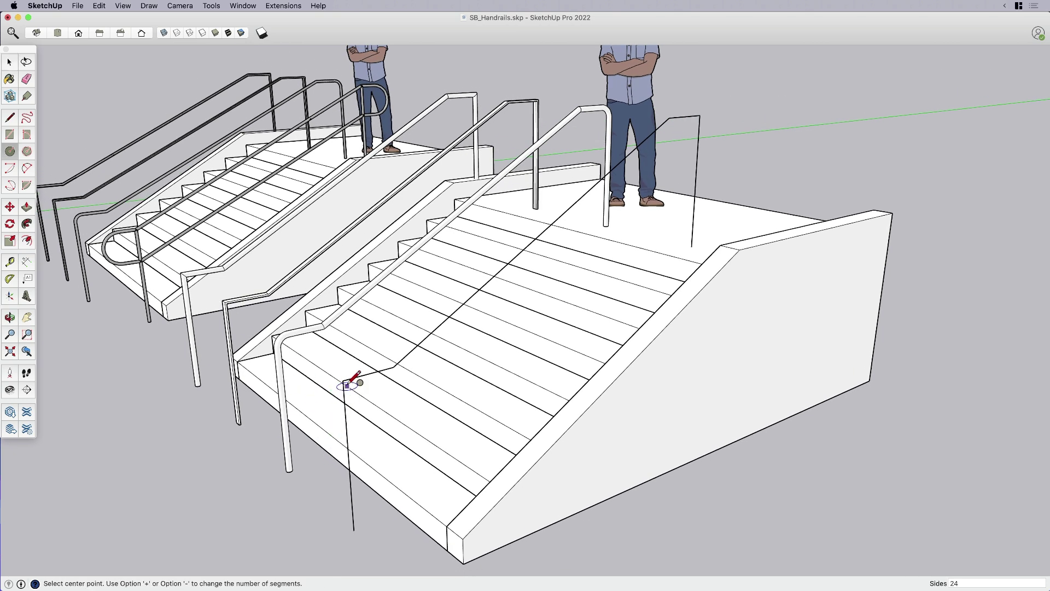
{"action": "key", "text": "Right"}
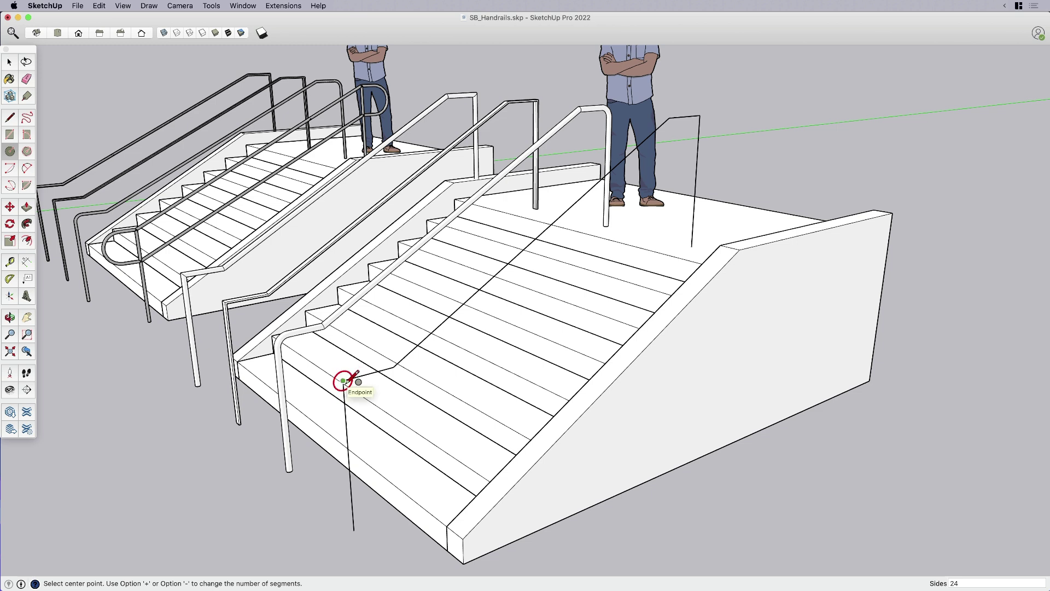
{"action": "key", "text": "l"}
{"action": "scroll", "coordinate": [344, 381], "scroll_direction": "up", "scroll_amount": 3}
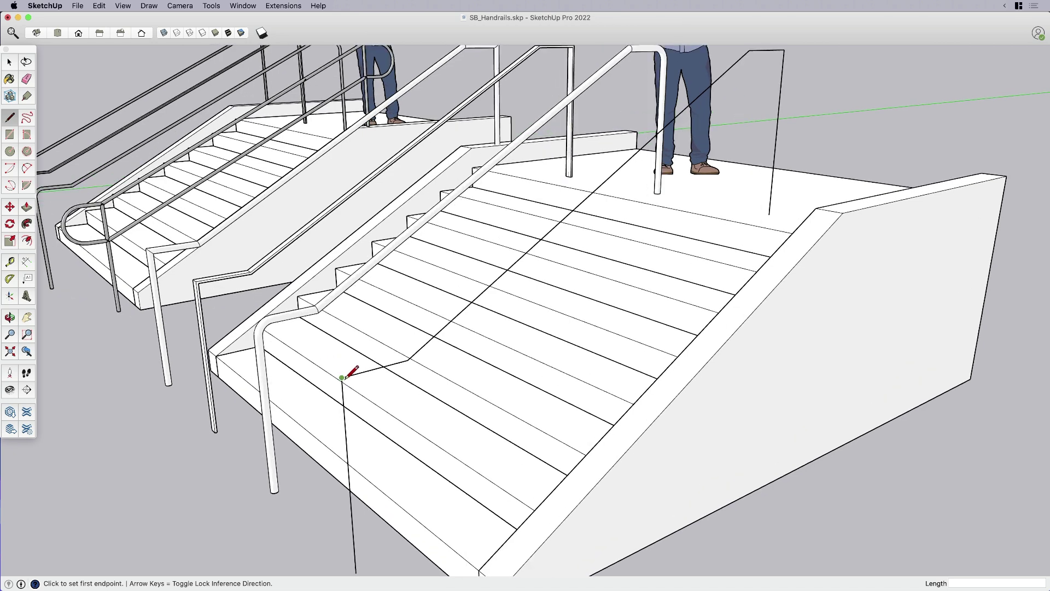
{"action": "left_click", "coordinate": [342, 379]}
{"action": "key", "text": "Escape"}
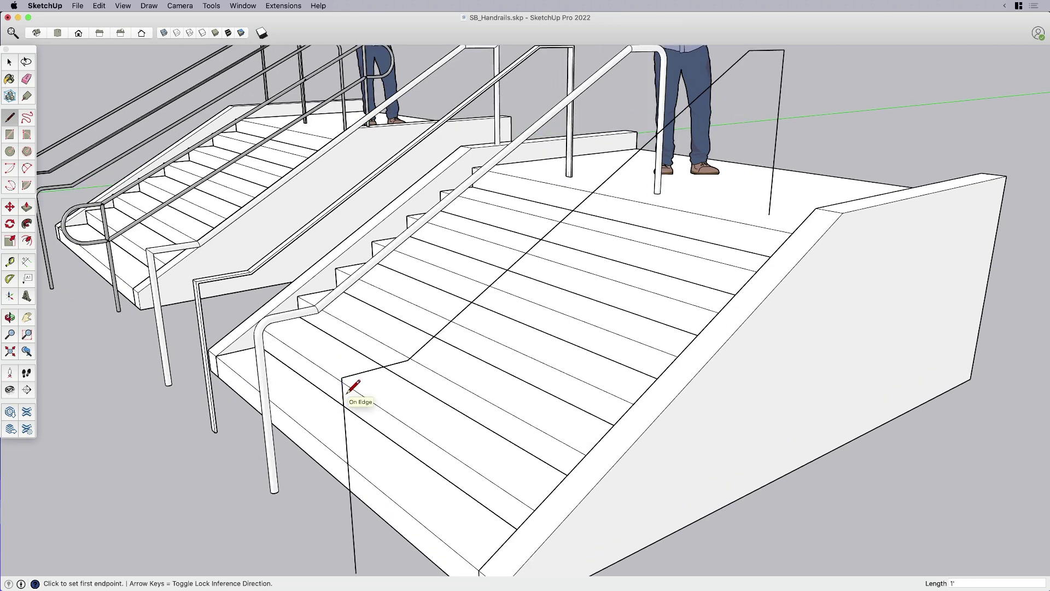
{"action": "key", "text": "space"}
{"action": "scroll", "coordinate": [348, 402], "scroll_direction": "down", "scroll_amount": 3}
- Draw a 6" radius circle centred on the second path's lower endpoint
{"action": "key", "text": "c"}
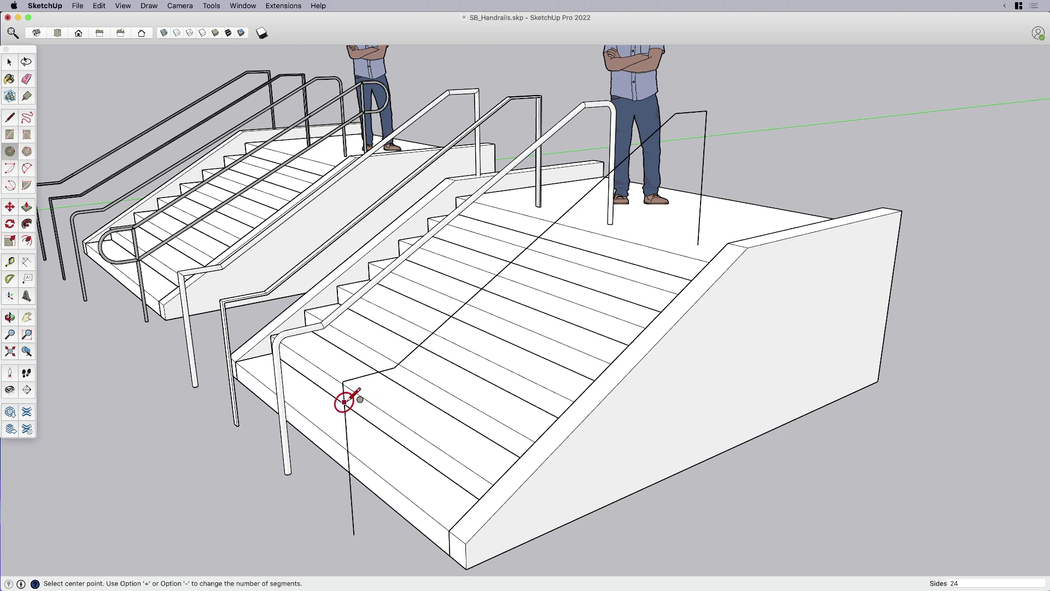
{"action": "left_click", "coordinate": [345, 408]}
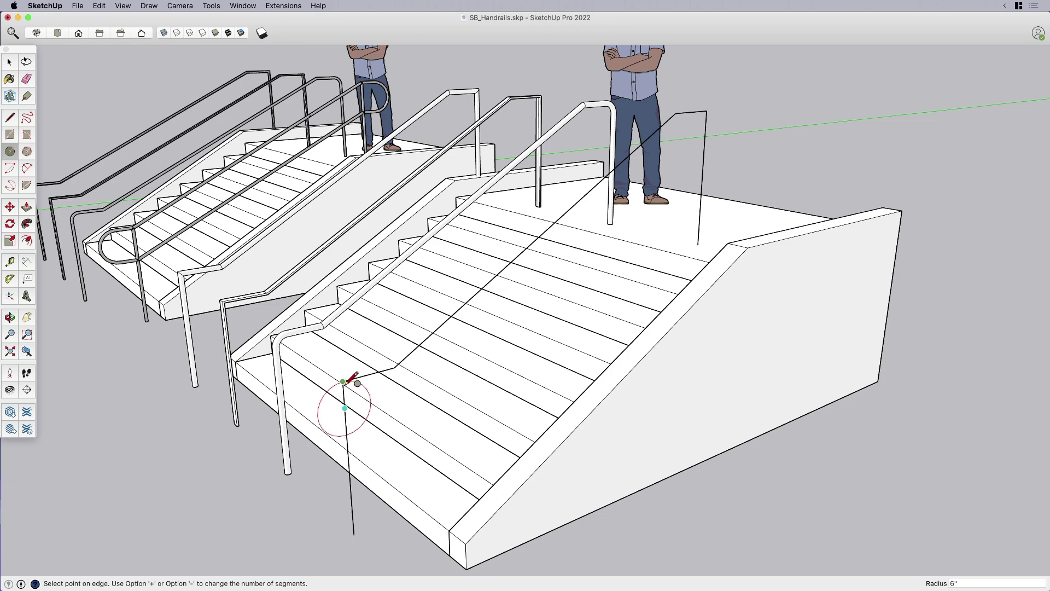
{"action": "left_click", "coordinate": [344, 381]}
{"action": "key", "text": "space"}
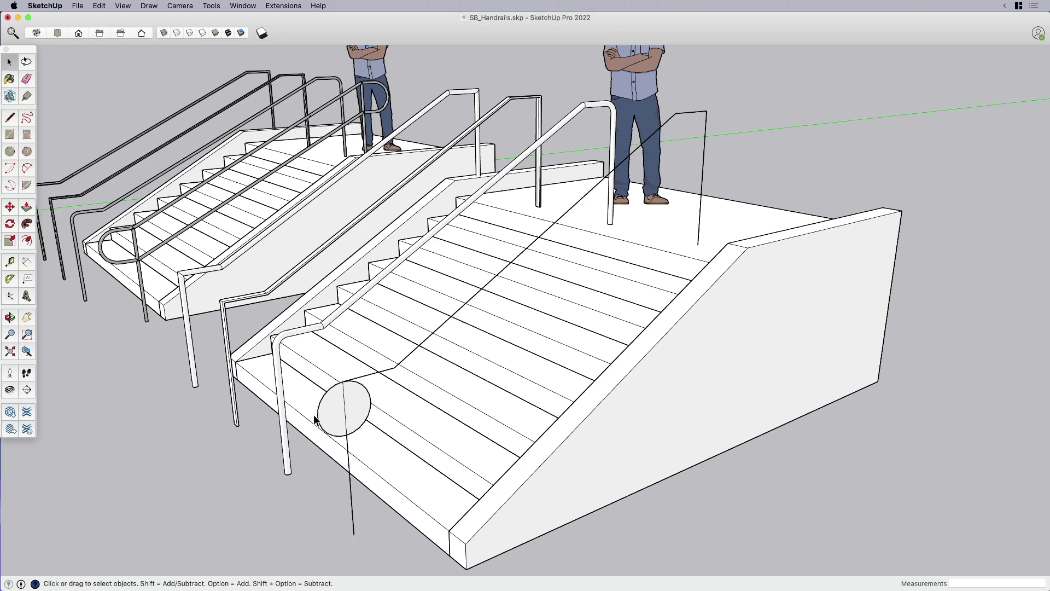
{"action": "middle_click_drag", "start_coordinate": [315, 417], "coordinate": [323, 418]}
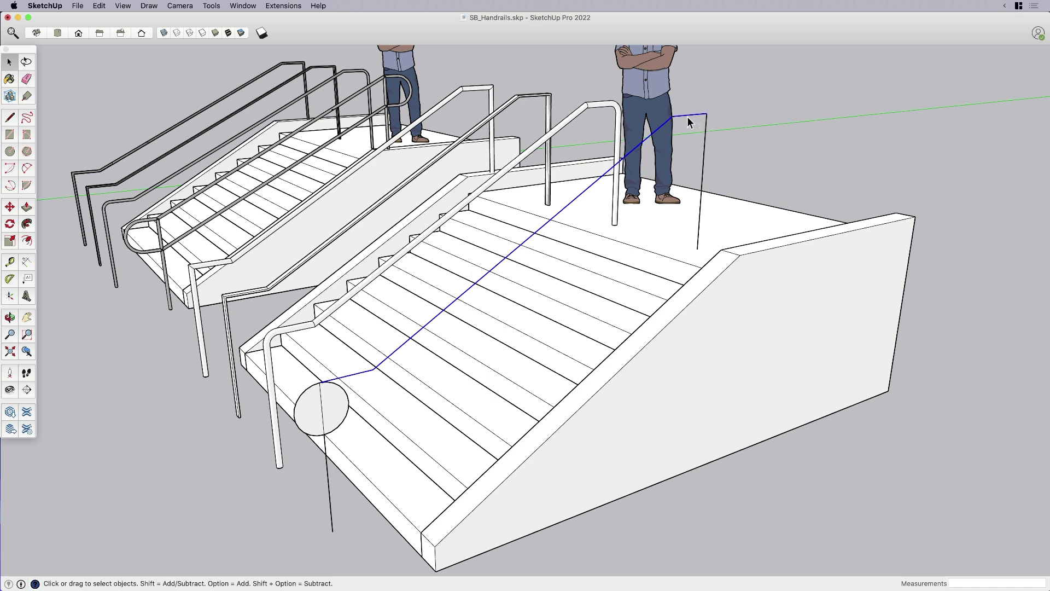
- Copy the handrail path 1' lower
{"action": "key", "text": "m"}
{"action": "left_click", "coordinate": [707, 113]}
{"action": "key", "text": "alt"}
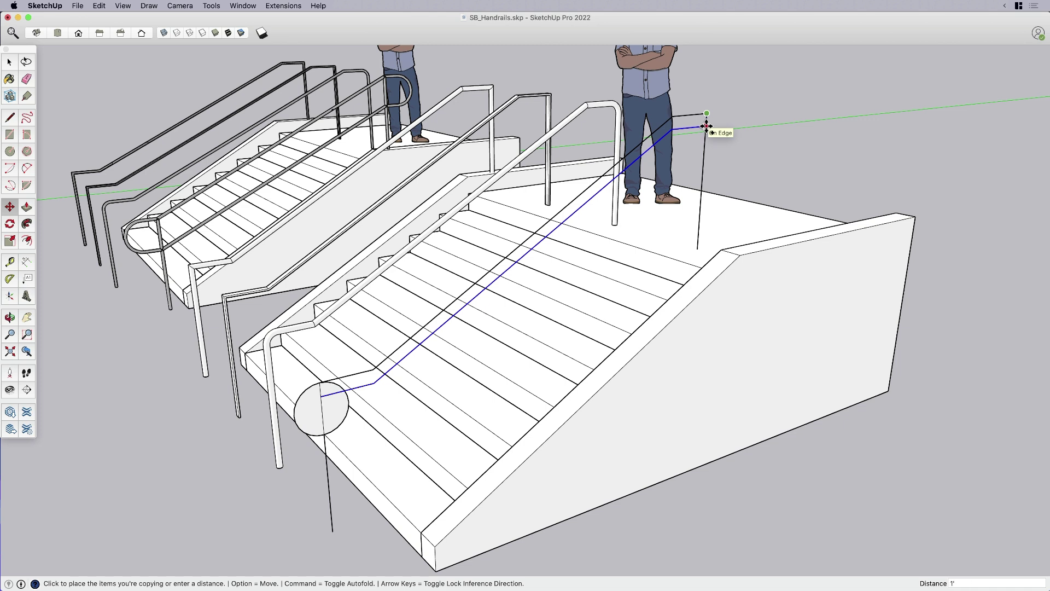
{"action": "key", "text": "Return"}
{"action": "key", "text": "space"}
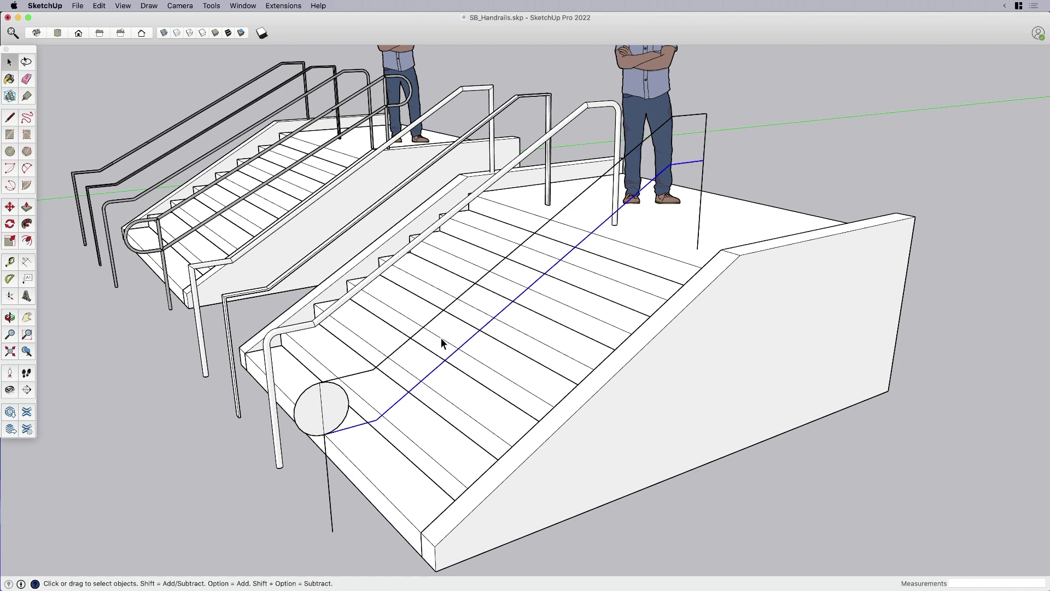
- Copy the circle's right half-face to the path's upper endpoint
{"action": "left_click", "coordinate": [331, 410]}
{"action": "key", "text": "m"}
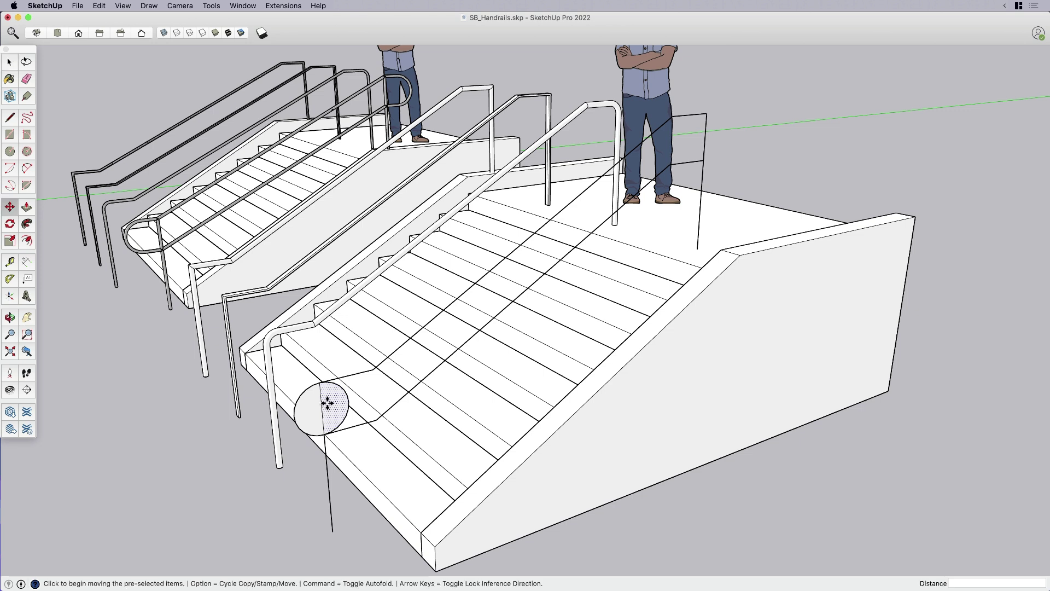
{"action": "key", "text": "alt"}
{"action": "left_click", "coordinate": [325, 434]}
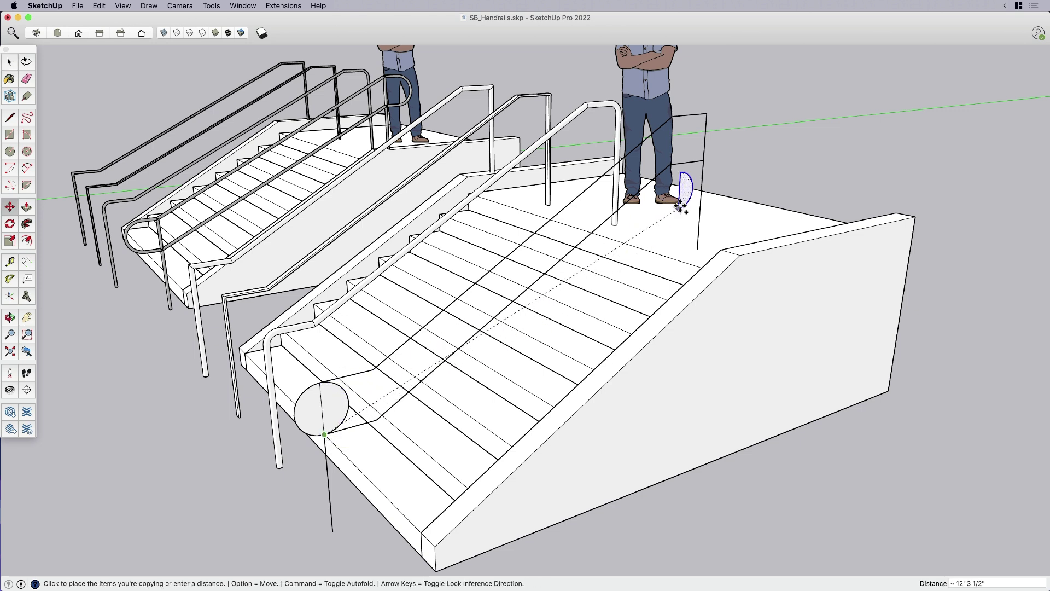
{"action": "left_click", "coordinate": [702, 161]}
{"action": "key", "text": "space"}
- Erase the leftover vertical edge, the lower circle's extra arc and the inner vertical edge
{"action": "key", "text": "e"}
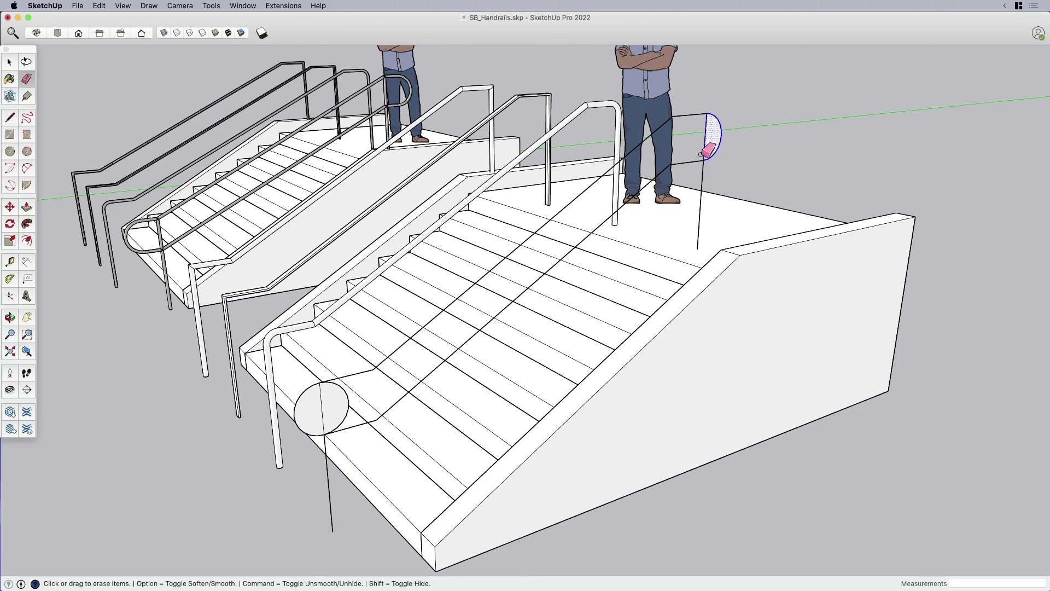
{"action": "left_click", "coordinate": [706, 150]}
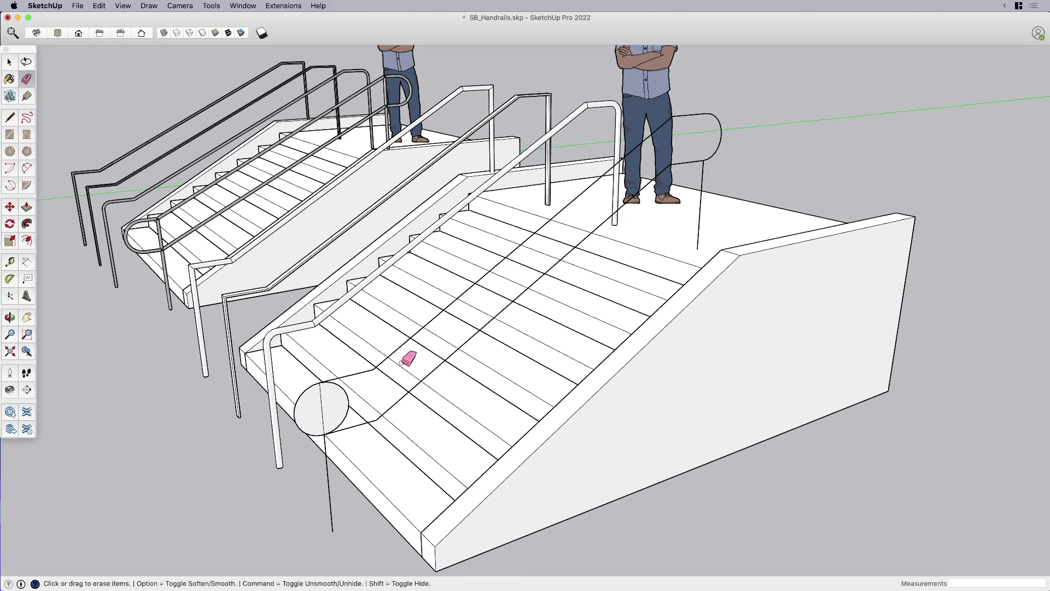
{"action": "left_click", "coordinate": [349, 412]}
{"action": "left_click", "coordinate": [323, 416]}
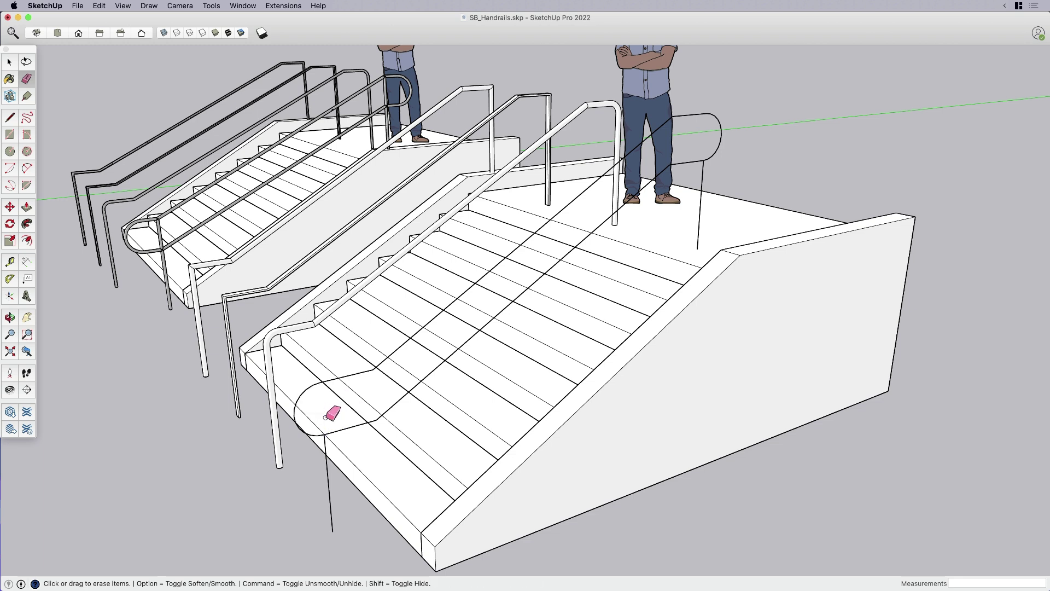
{"action": "key", "text": "space"}
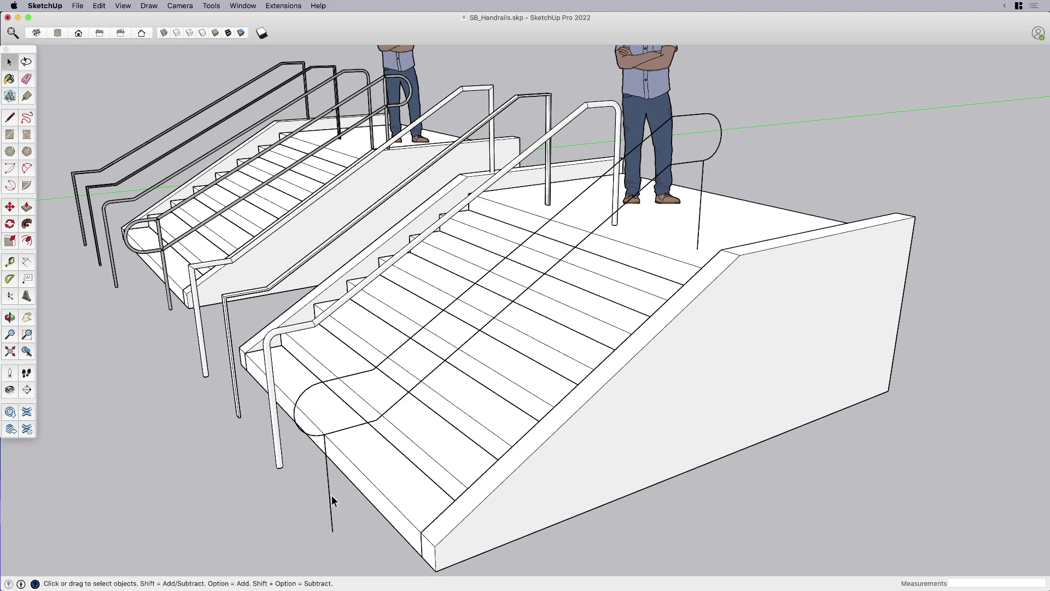
- Abandon a .75 circle at the edge's base and erase the remaining vertical edge through the rounded end
{"action": "key", "text": "c"}
{"action": "left_click", "coordinate": [332, 532]}
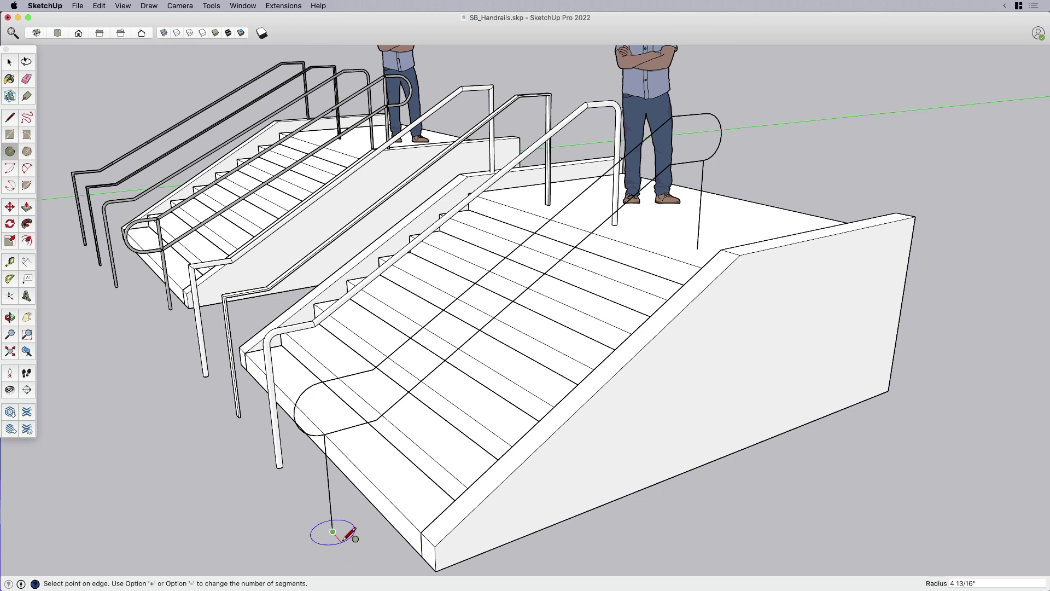
{"action": "type", "text": ".75"}
{"action": "key", "text": "Return"}
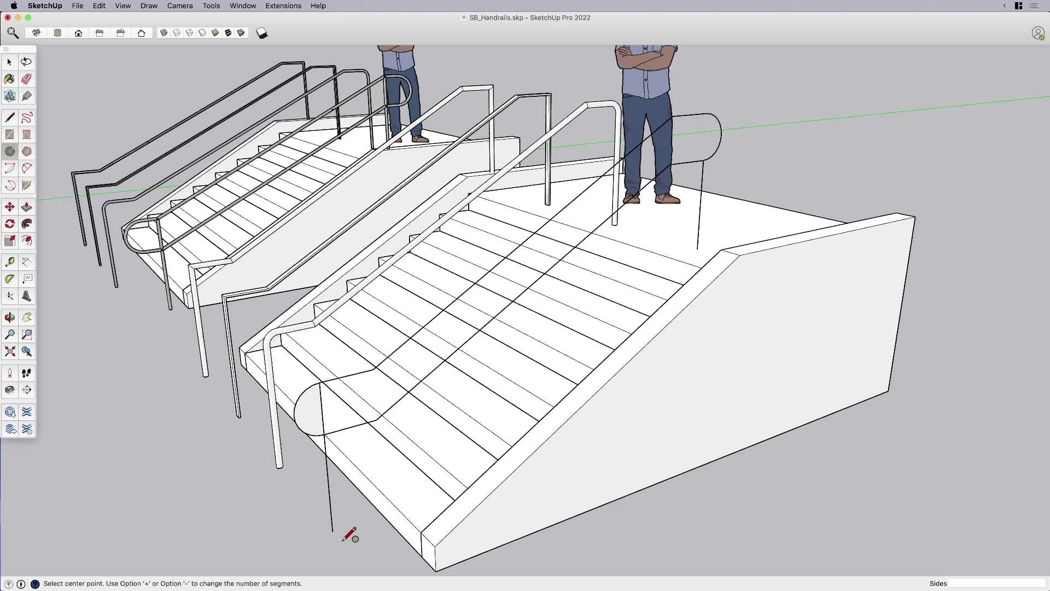
{"action": "key", "text": "e"}
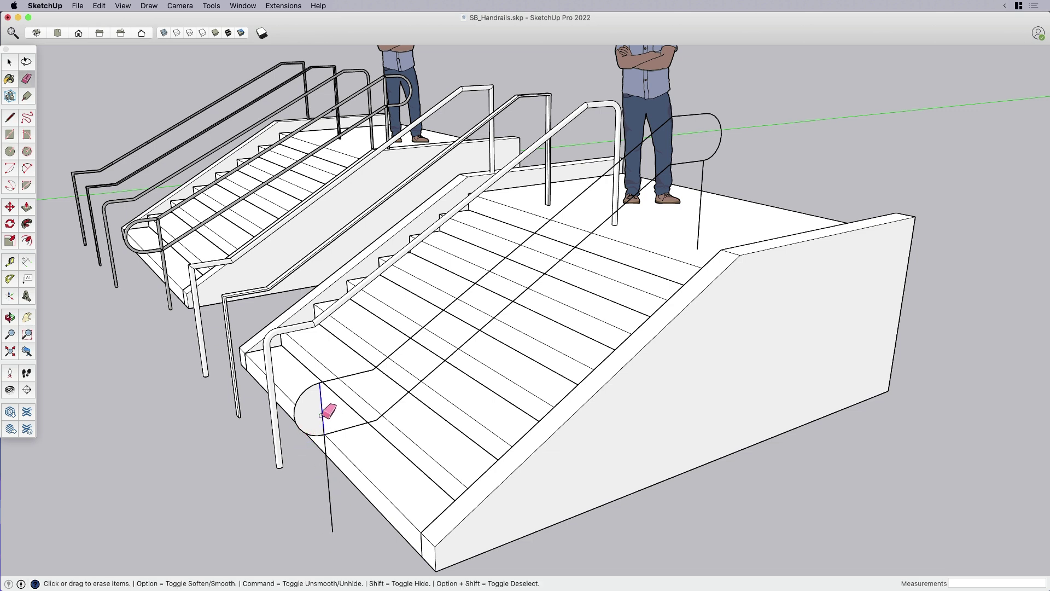
{"action": "left_click", "coordinate": [322, 415]}
{"action": "key", "text": "space"}
- Draw a .75-radius profile circle at the rail path's end
{"action": "key", "text": "c"}
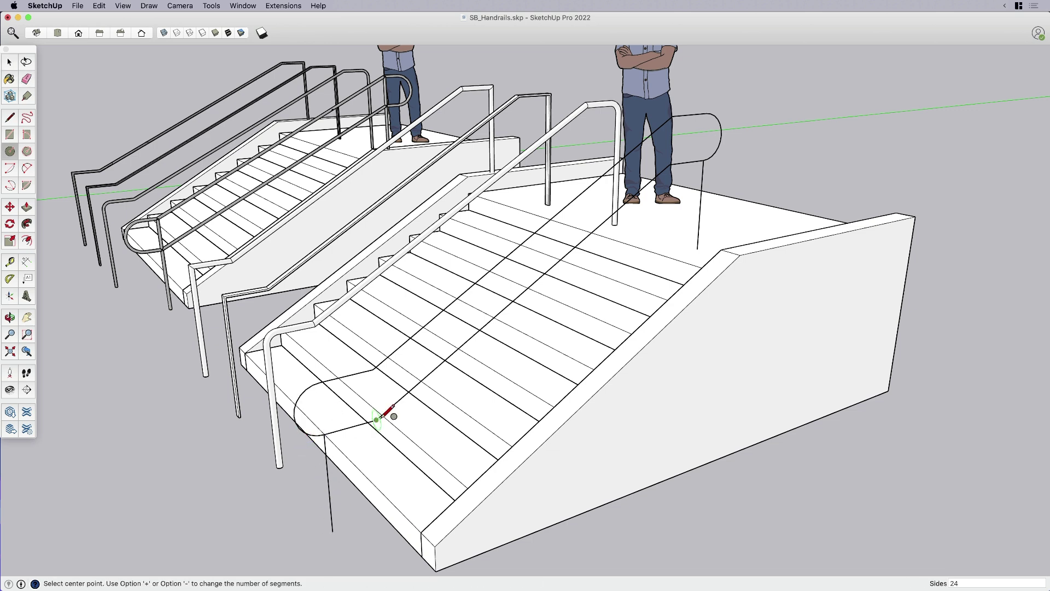
{"action": "left_click", "coordinate": [376, 420]}
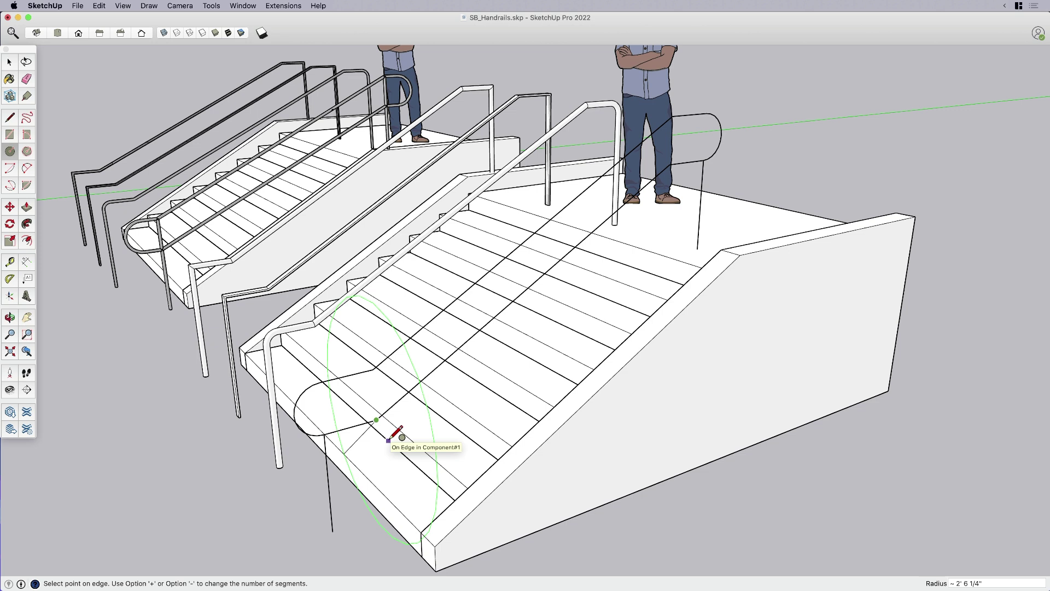
{"action": "type", "text": ".75"}
{"action": "key", "text": "Return"}
{"action": "key", "text": "space"}
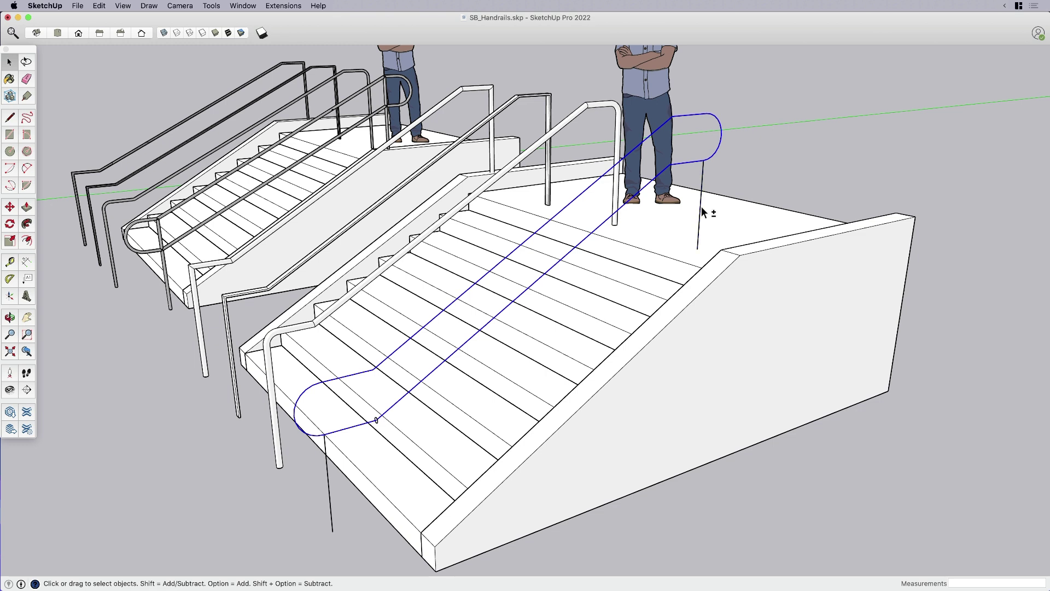
- Sweep the small circle along the looped path with Follow Me and orbit to inspect the tube
{"action": "left_click", "coordinate": [27, 224]}
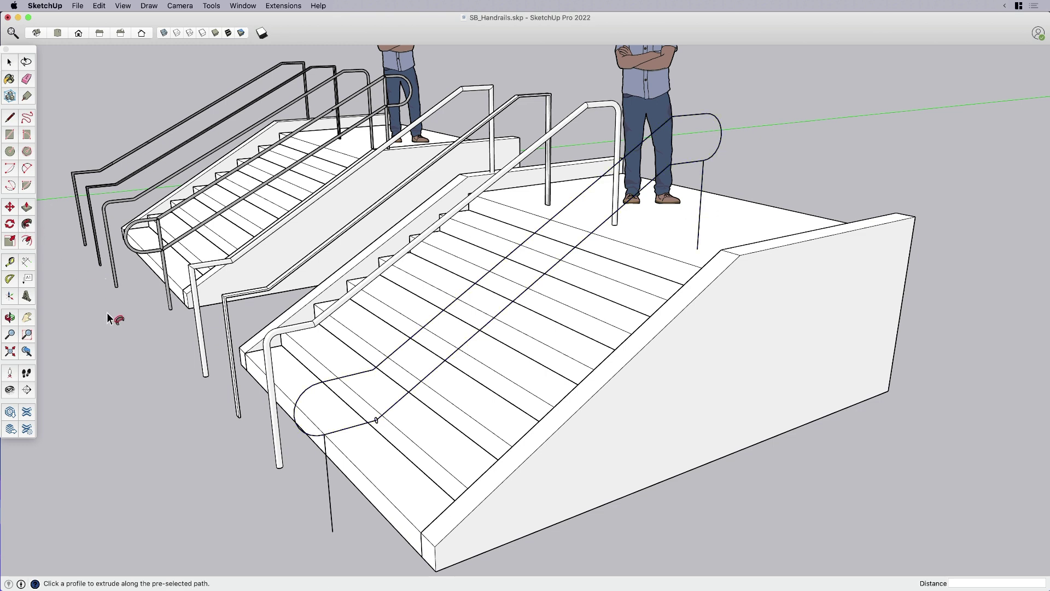
{"action": "left_click", "coordinate": [376, 423]}
{"action": "key", "text": "space"}
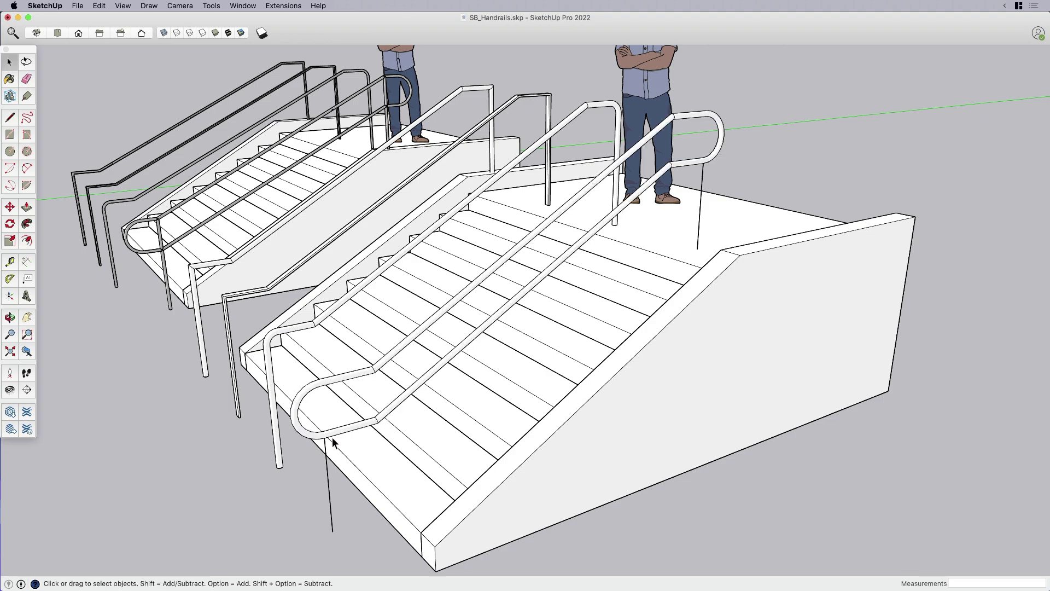
{"action": "middle_click_drag", "start_coordinate": [333, 437], "coordinate": [396, 386]}
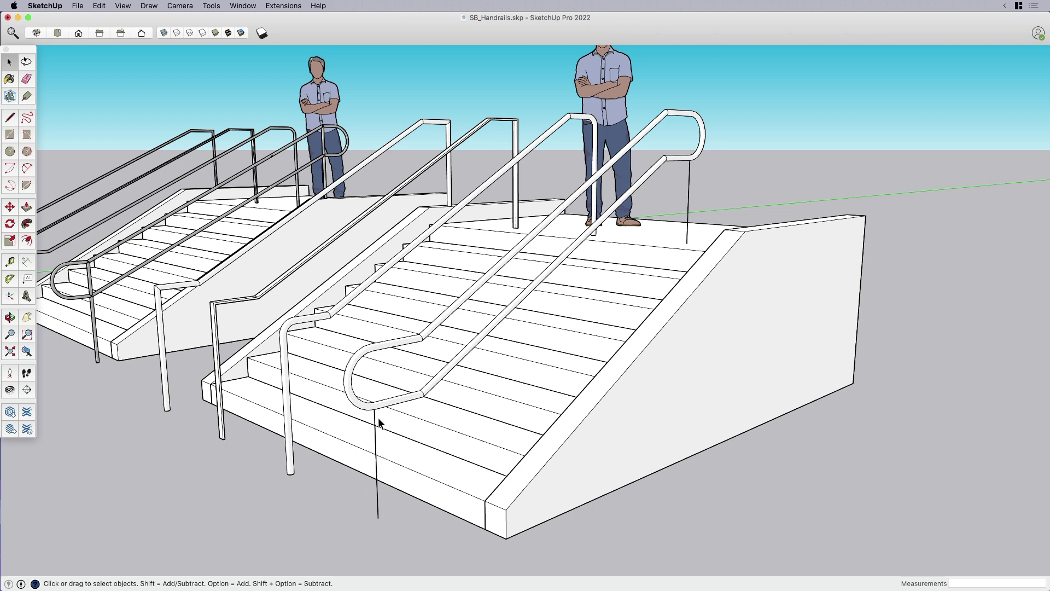
- Pan, zoom out and orbit until the L-shaped second staircase and its landing face the view
{"action": "key", "text": "h"}
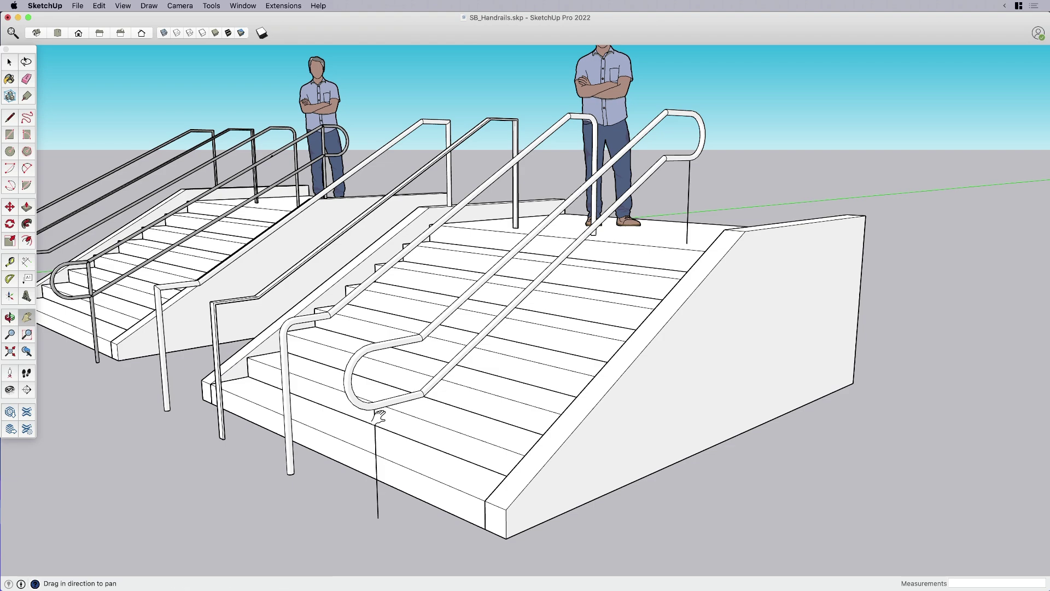
{"action": "scroll", "coordinate": [379, 416], "scroll_direction": "down", "scroll_amount": 5}
{"action": "scroll", "coordinate": [433, 394], "scroll_direction": "down", "scroll_amount": 4}
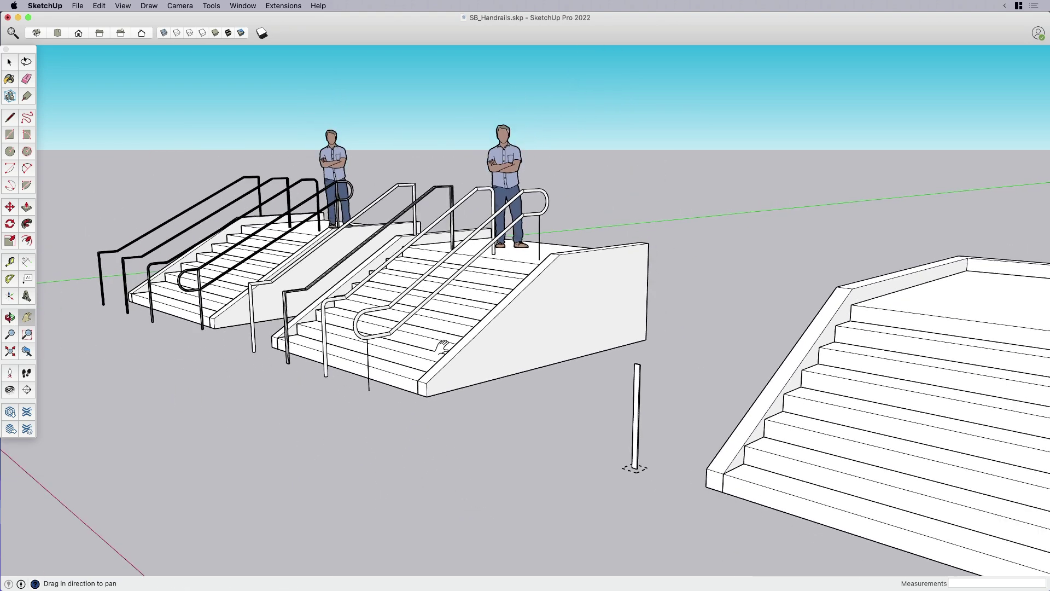
{"action": "middle_click_drag", "start_coordinate": [444, 346], "coordinate": [598, 304]}
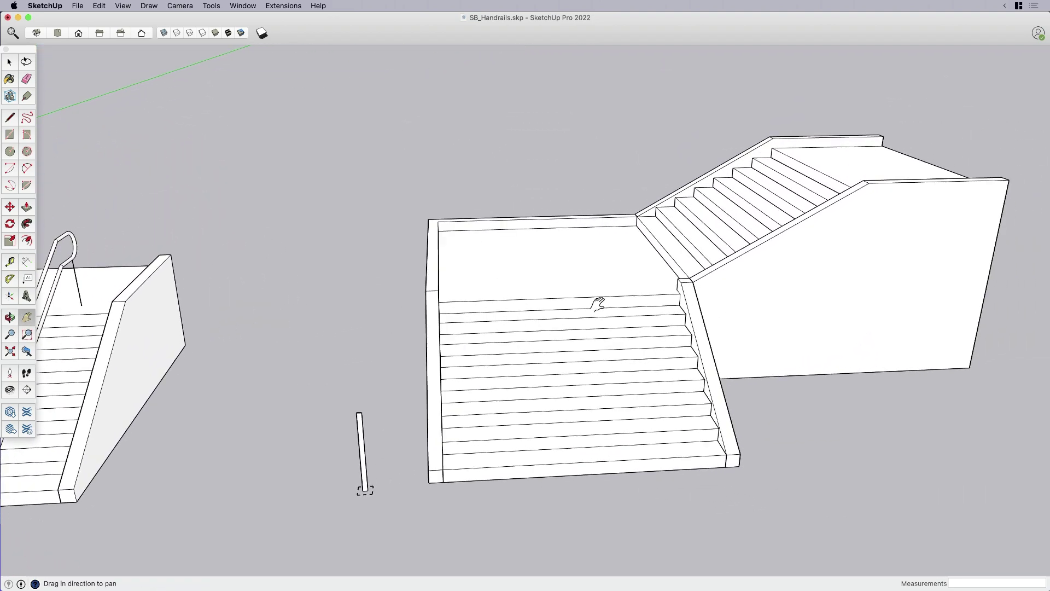
{"action": "middle_click_drag", "start_coordinate": [572, 346], "coordinate": [692, 306]}
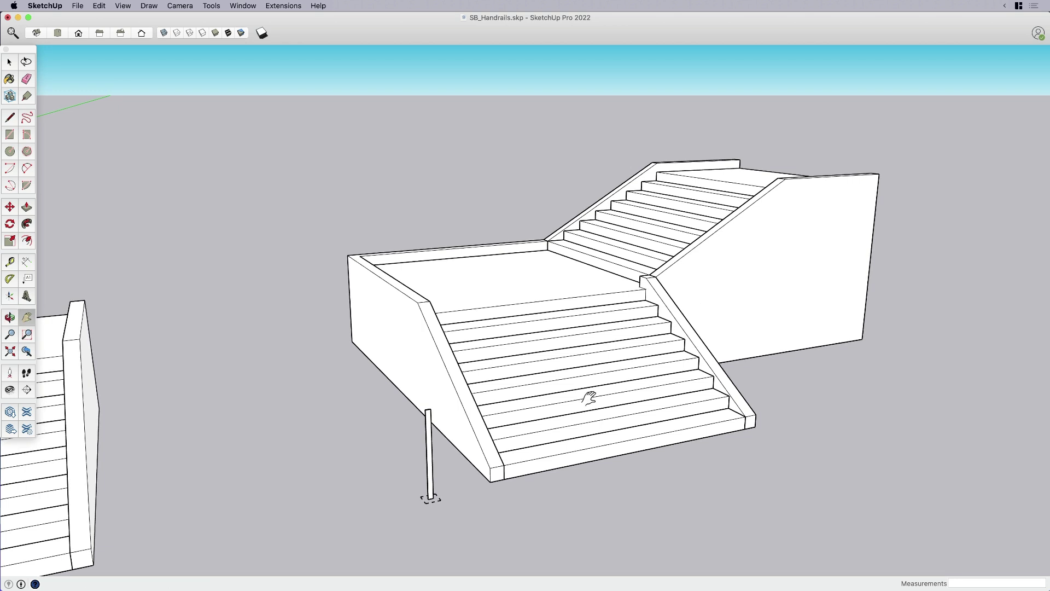
{"action": "key", "text": "space"}
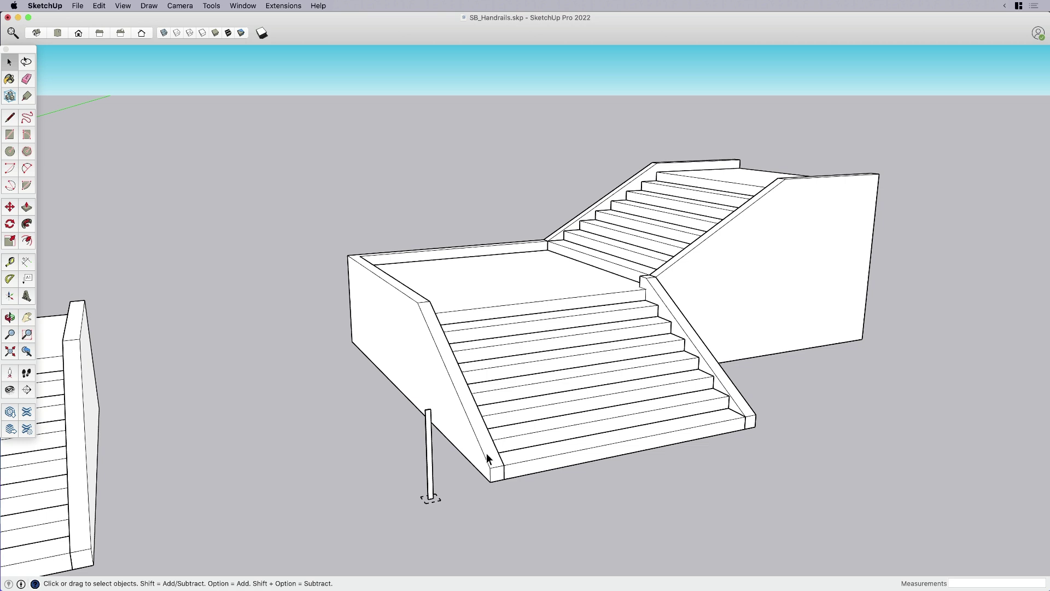
- Draw a 1' line stub at the stair's bottom corner
{"action": "key", "text": "l"}
{"action": "left_click", "coordinate": [498, 465]}
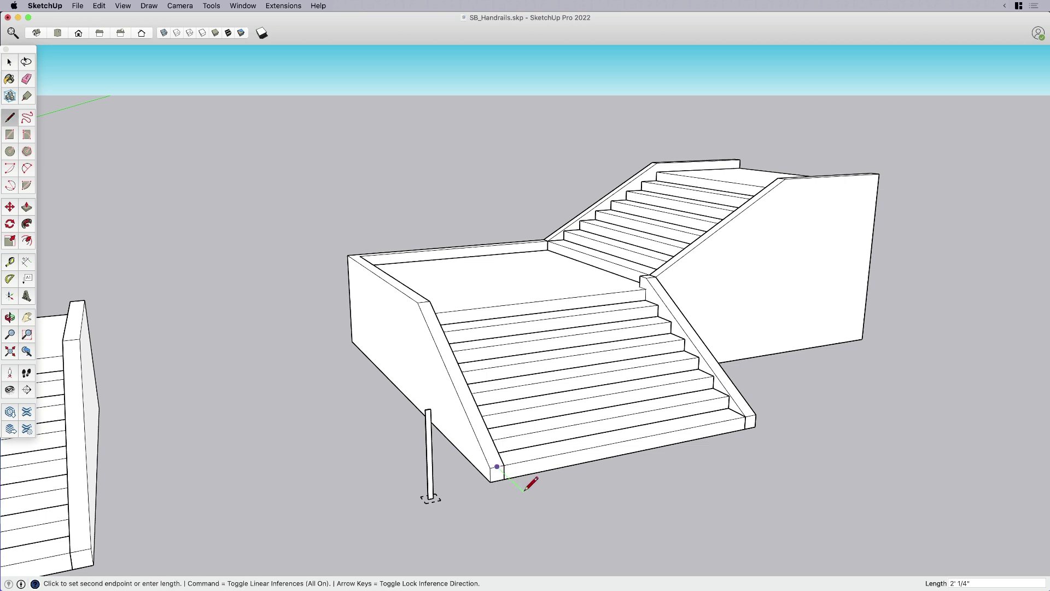
{"action": "type", "text": "1'"}
{"action": "key", "text": "Return"}
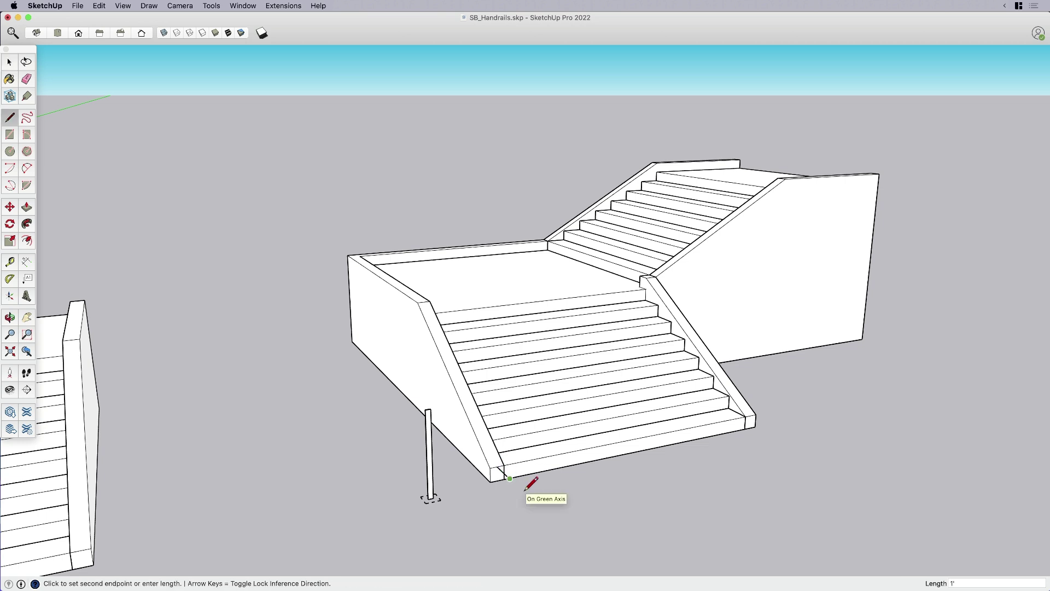
{"action": "key", "text": "Escape"}
- Trace the cheek wall top from the stair corner to the landing, then across the landing
{"action": "left_click", "coordinate": [496, 466]}
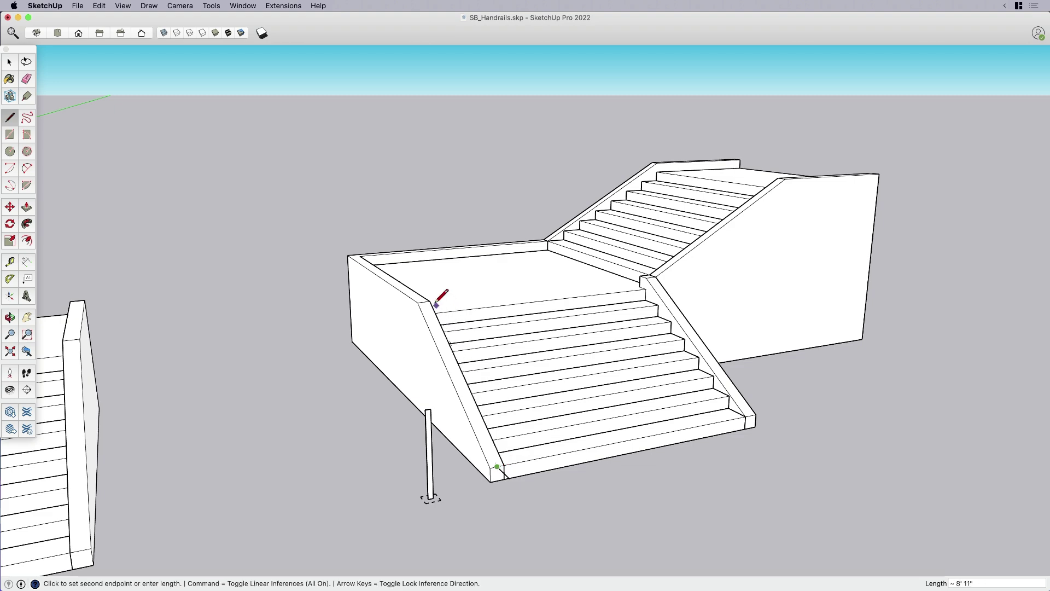
{"action": "scroll", "coordinate": [436, 305], "scroll_direction": "up", "scroll_amount": 2}
{"action": "middle_click_drag", "start_coordinate": [429, 299], "coordinate": [343, 220]}
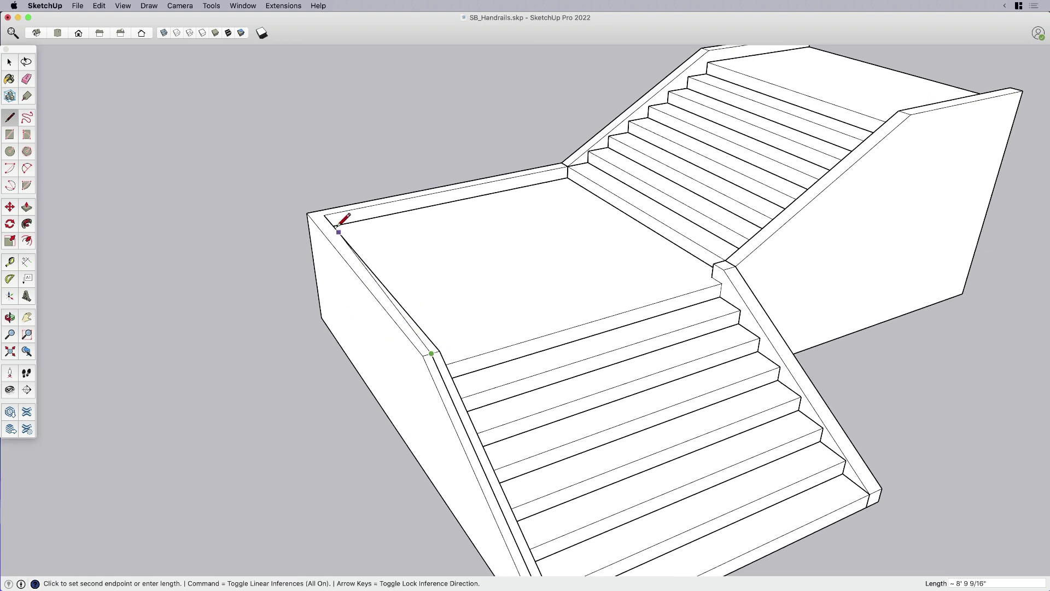
{"action": "scroll", "coordinate": [323, 207], "scroll_direction": "up", "scroll_amount": 2}
{"action": "left_click", "coordinate": [319, 211]}
{"action": "scroll", "coordinate": [648, 151], "scroll_direction": "up", "scroll_amount": 3}
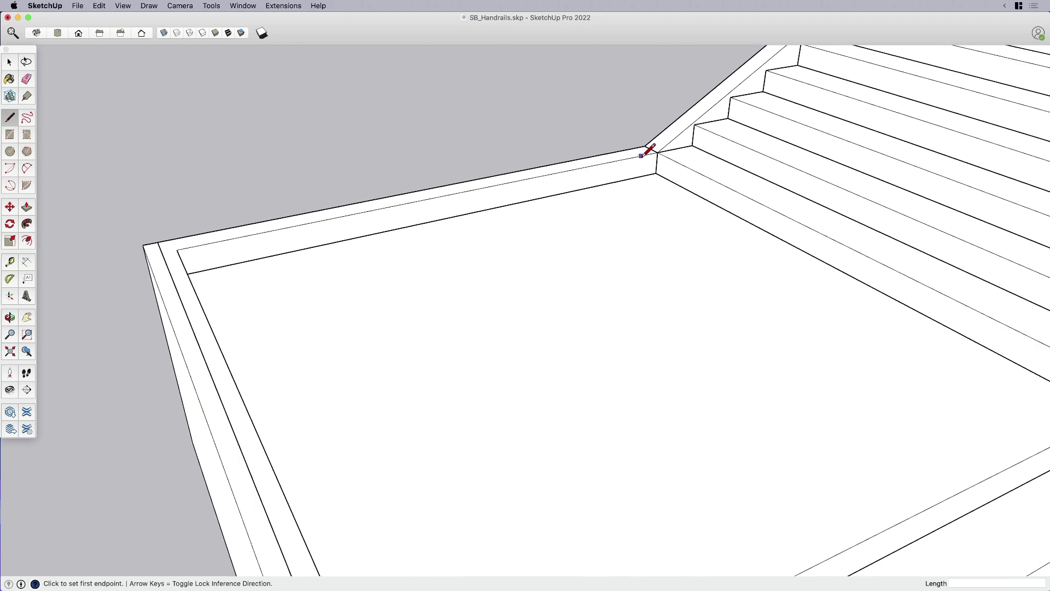
{"action": "scroll", "coordinate": [651, 148], "scroll_direction": "up", "scroll_amount": 2}
{"action": "left_click", "coordinate": [651, 149]}
{"action": "scroll", "coordinate": [651, 149], "scroll_direction": "down", "scroll_amount": 3}
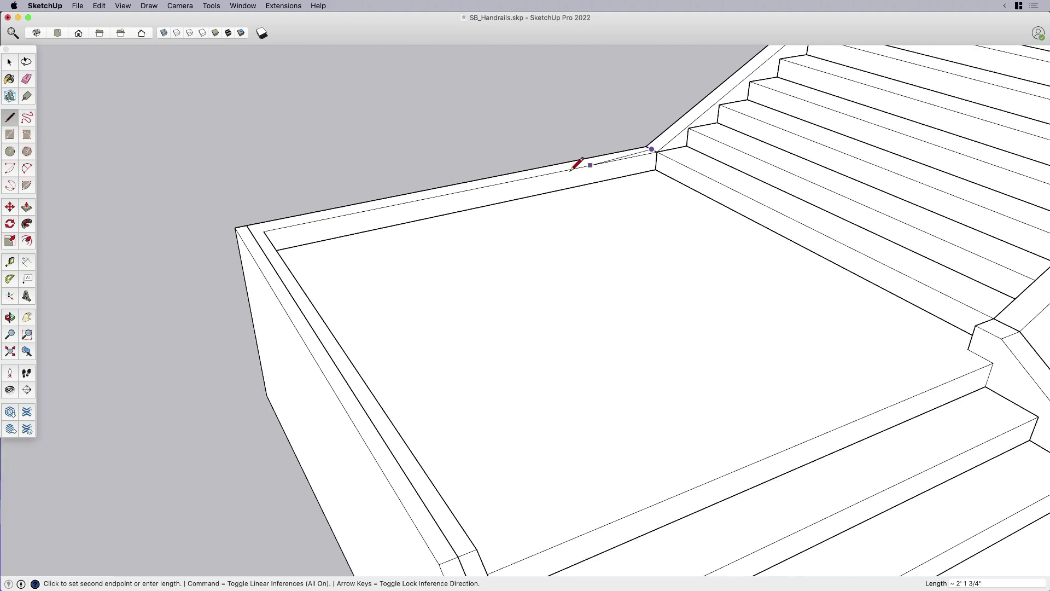
{"action": "left_click", "coordinate": [251, 229]}
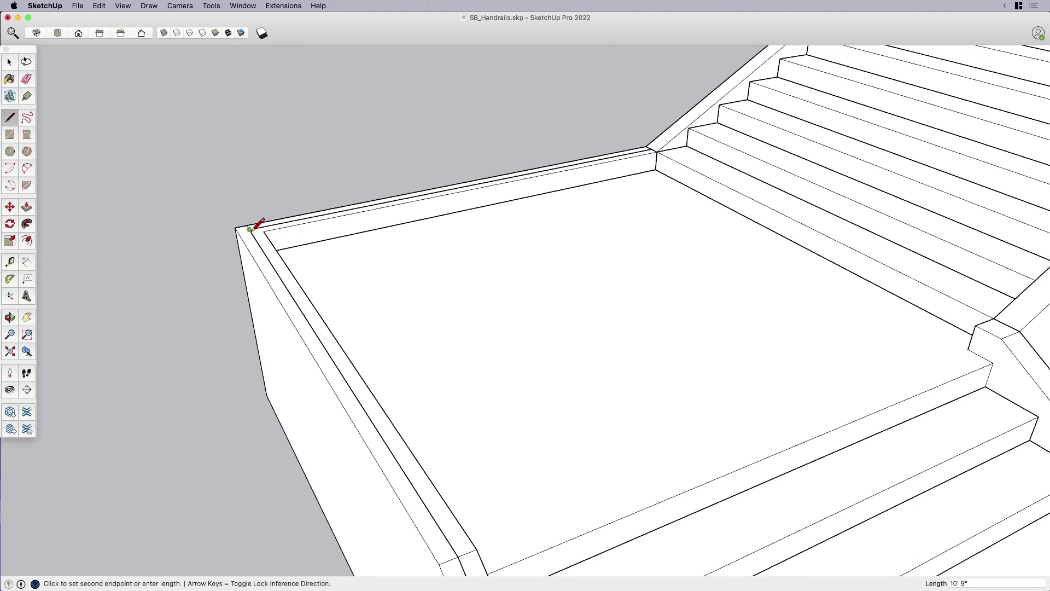
- Trace the upper flight's wall top from the landing's back corner to its top end
{"action": "key", "text": "e"}
{"action": "scroll", "coordinate": [251, 229], "scroll_direction": "up", "scroll_amount": 3}
{"action": "scroll", "coordinate": [241, 291], "scroll_direction": "down", "scroll_amount": 4}
{"action": "key", "text": "l"}
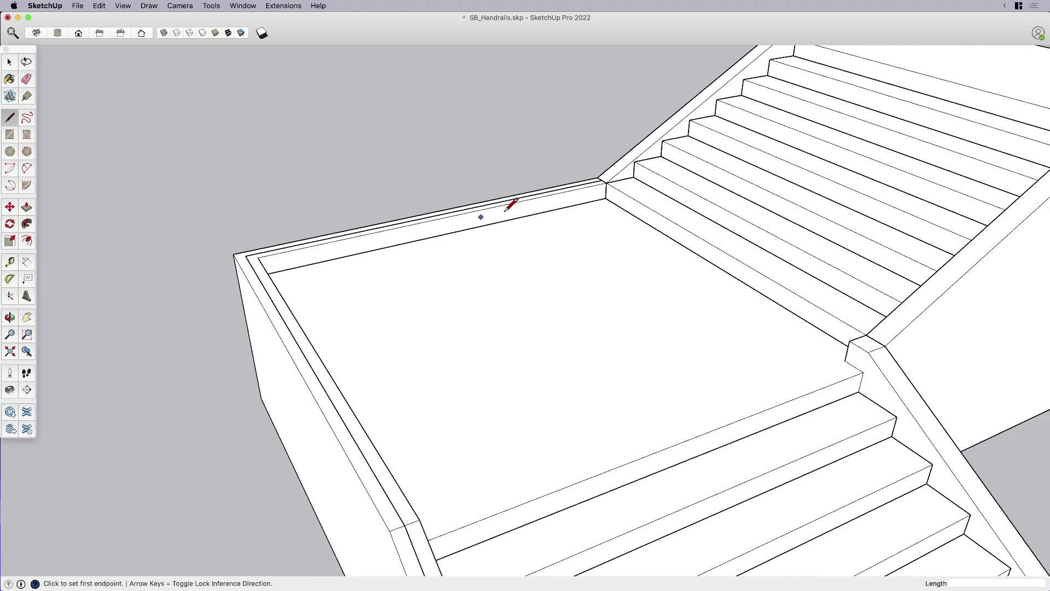
{"action": "left_click", "coordinate": [602, 181]}
{"action": "middle_click_drag", "start_coordinate": [497, 321], "coordinate": [680, 129]}
{"action": "scroll", "coordinate": [696, 137], "scroll_direction": "up", "scroll_amount": 3}
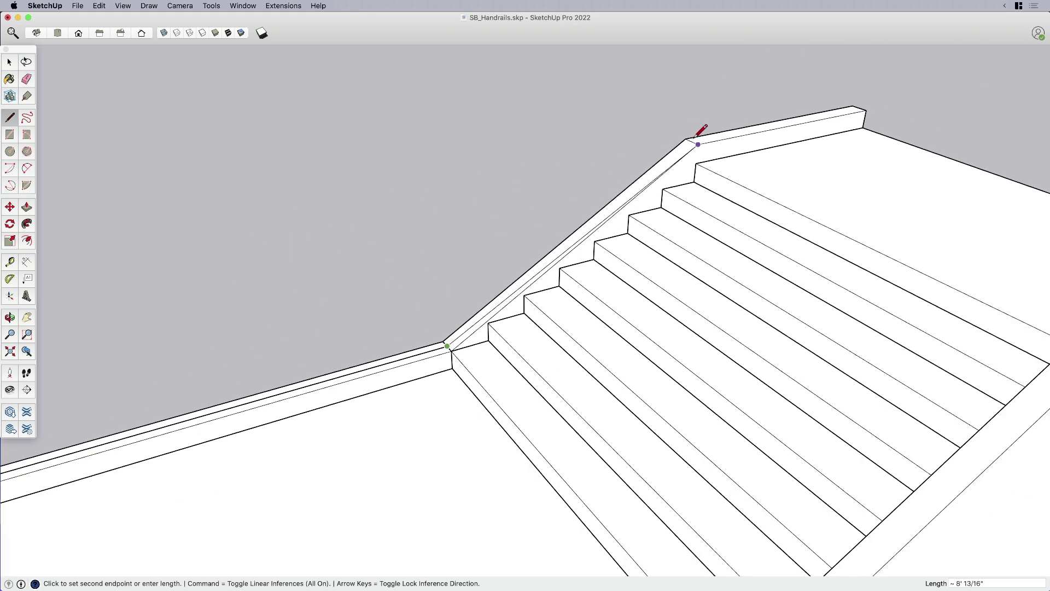
{"action": "scroll", "coordinate": [696, 137], "scroll_direction": "up", "scroll_amount": 2}
{"action": "left_click", "coordinate": [693, 142]}
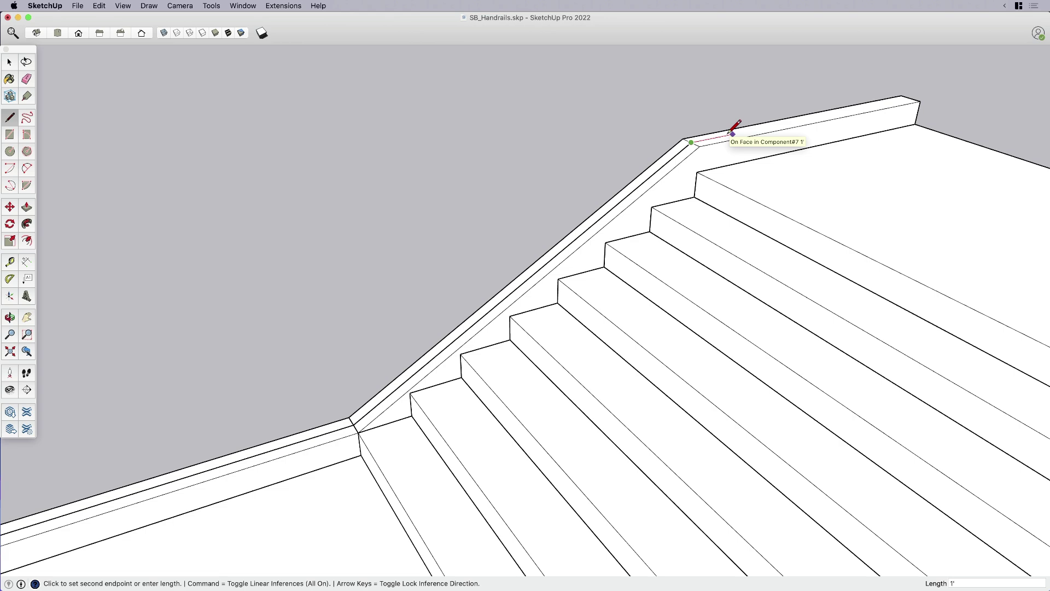
{"action": "key", "text": "space"}
{"action": "scroll", "coordinate": [711, 137], "scroll_direction": "down", "scroll_amount": 6}
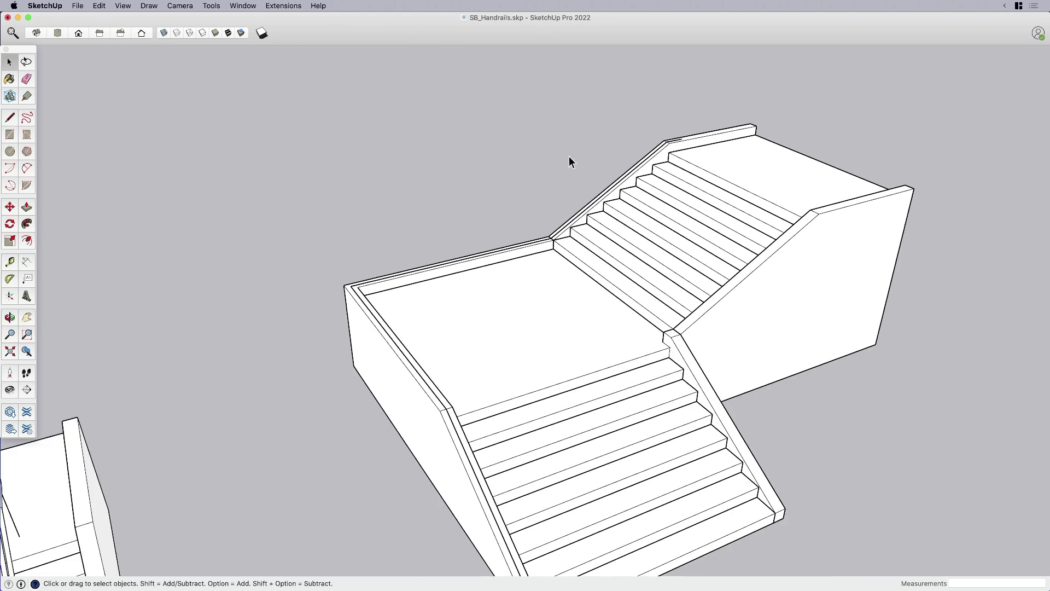
{"action": "scroll", "coordinate": [570, 159], "scroll_direction": "down", "scroll_amount": 2}
{"action": "middle_click_drag", "start_coordinate": [593, 322], "coordinate": [562, 242], "text": "shift"}
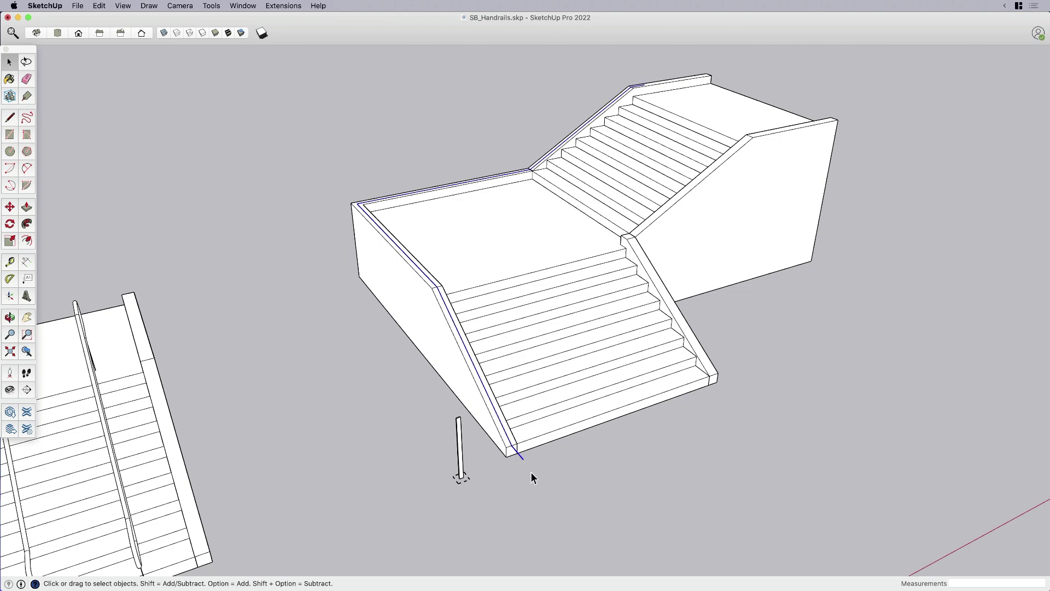
- Raise the handrail path 30 above the cheek walls
{"action": "key", "text": "m"}
{"action": "middle_click_drag", "start_coordinate": [523, 457], "coordinate": [520, 402]}
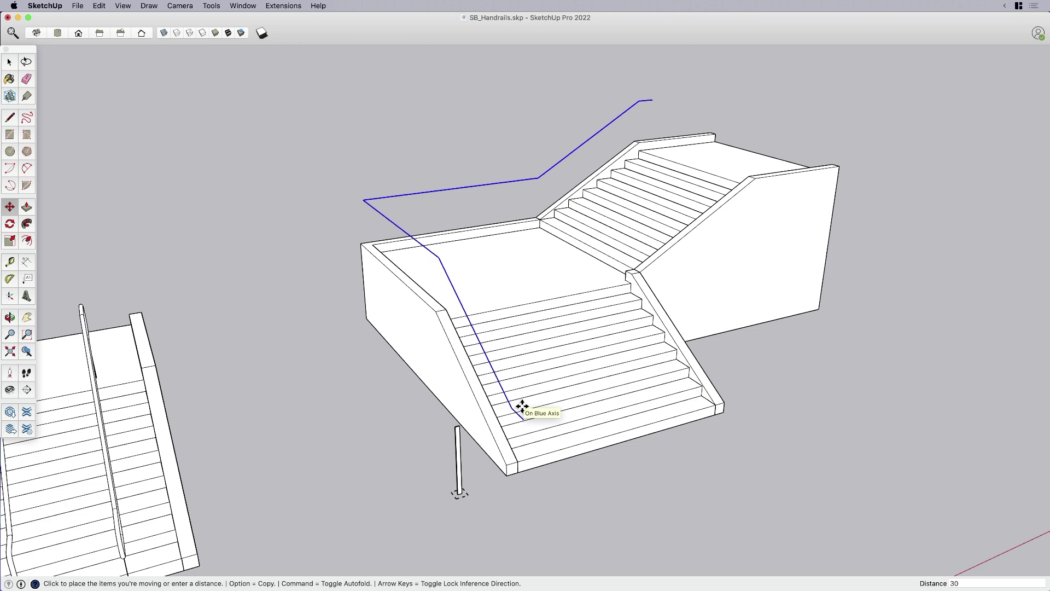
{"action": "left_click", "coordinate": [523, 408]}
{"action": "key", "text": "space"}
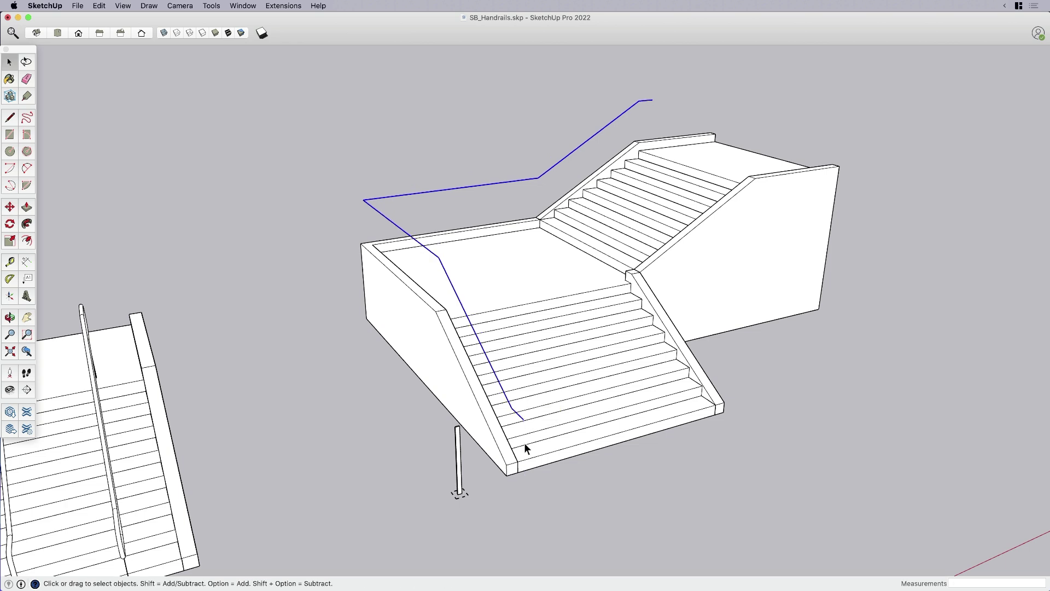
- Draw 36-long vertical lines down from both the lower and upper ends of the path
{"action": "key", "text": "l"}
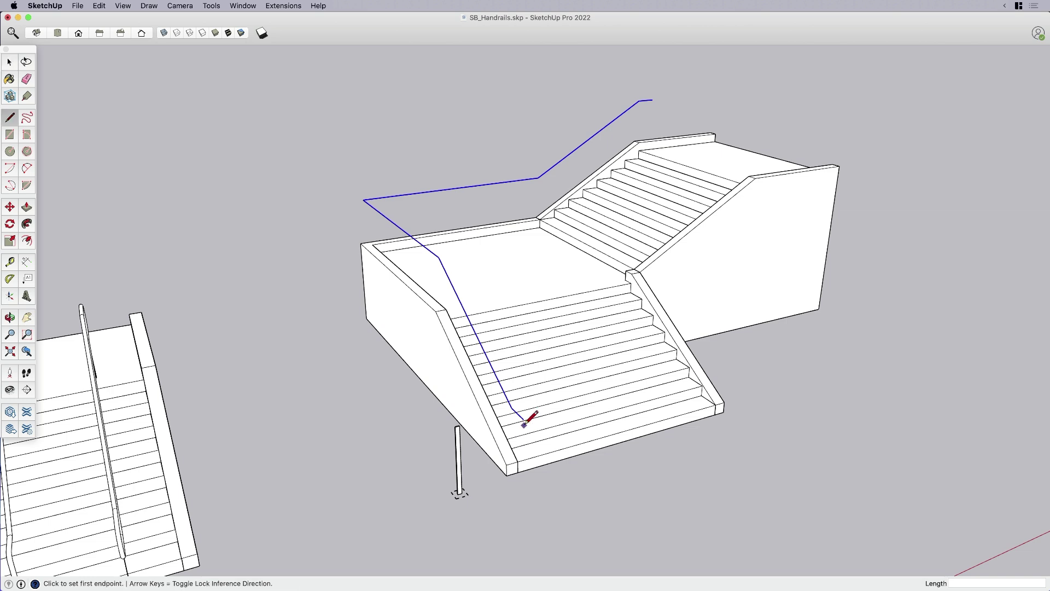
{"action": "left_click", "coordinate": [523, 419]}
{"action": "type", "text": "36"}
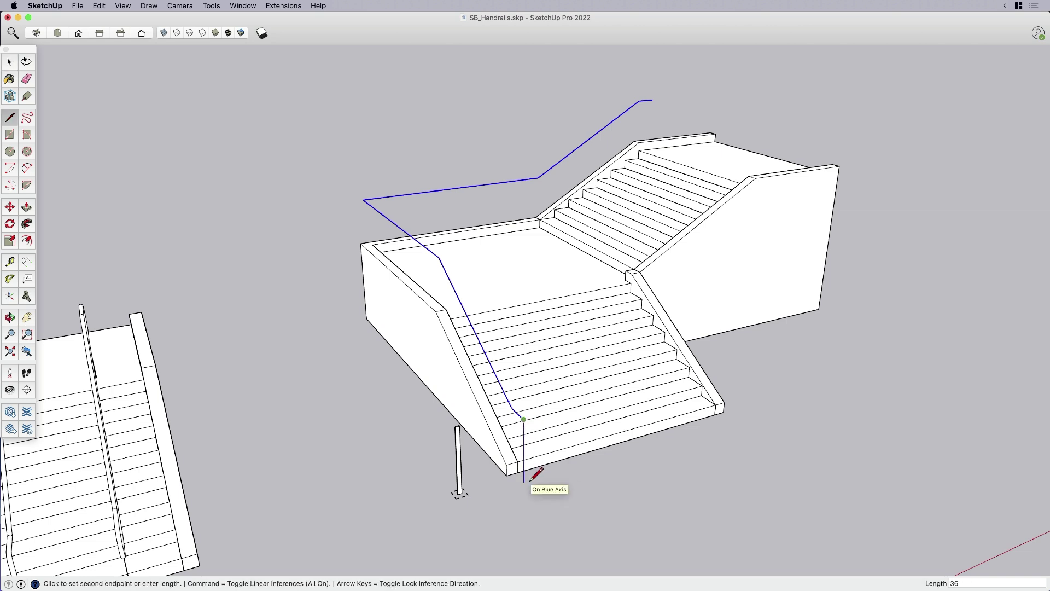
{"action": "key", "text": "Return"}
{"action": "key", "text": "space"}
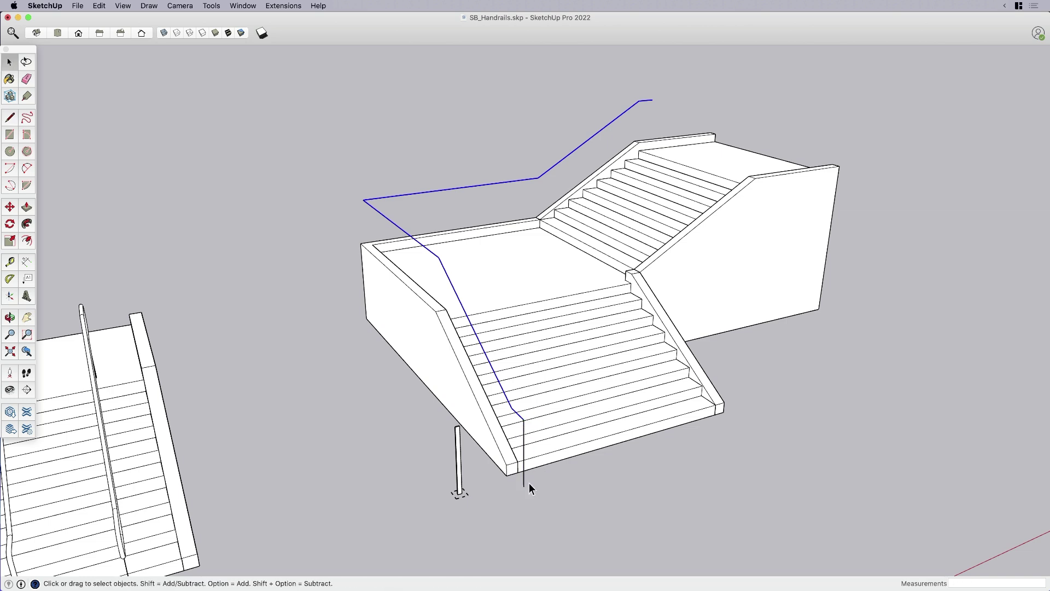
{"action": "key", "text": "l"}
{"action": "left_click", "coordinate": [653, 100]}
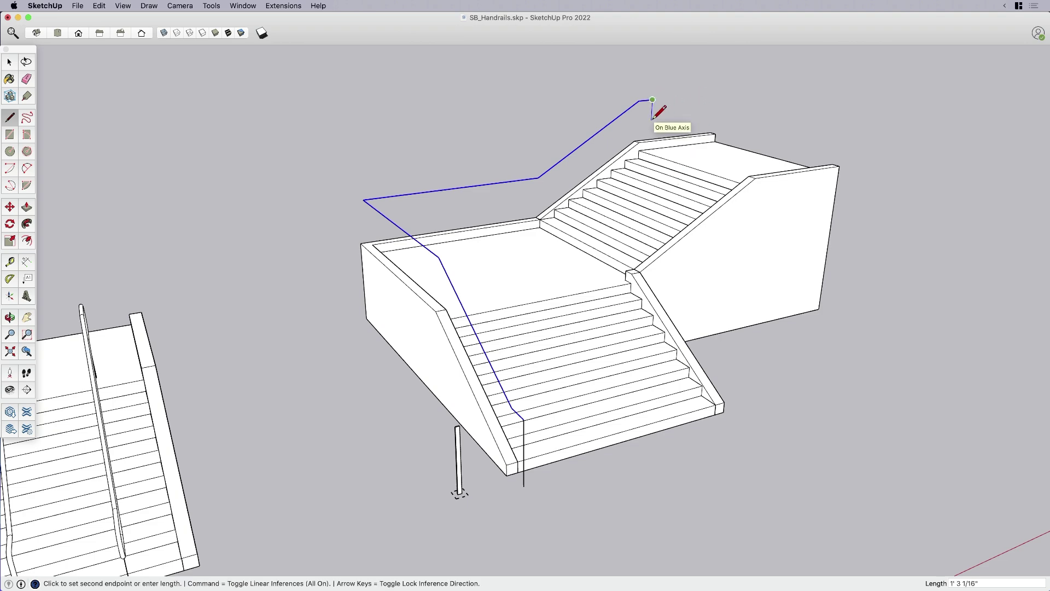
{"action": "type", "text": "36"}
{"action": "key", "text": "Return"}
{"action": "key", "text": "space"}
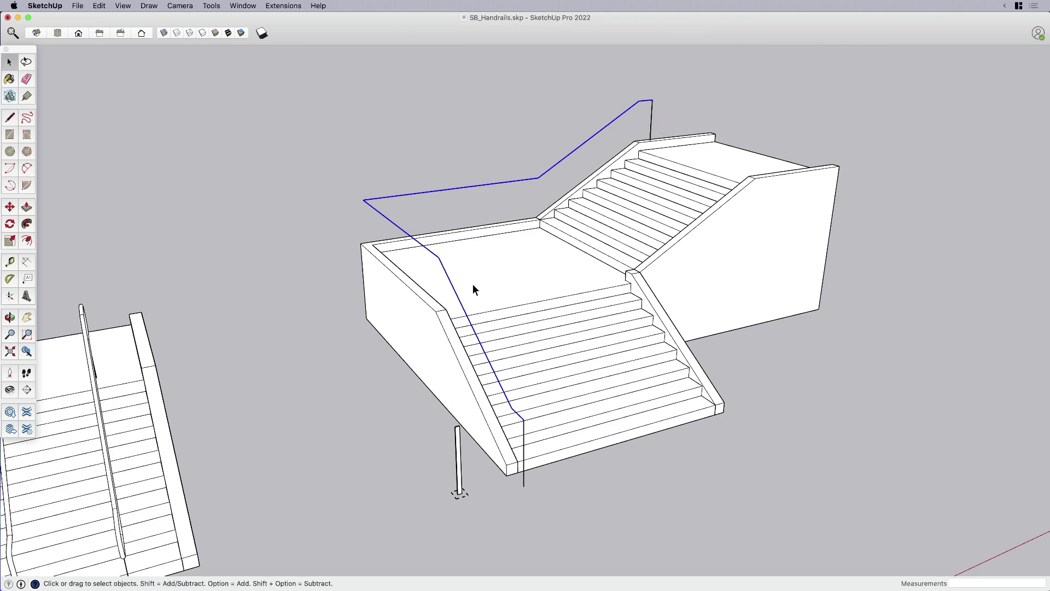
{"action": "middle_click_drag", "start_coordinate": [473, 284], "coordinate": [513, 356]}
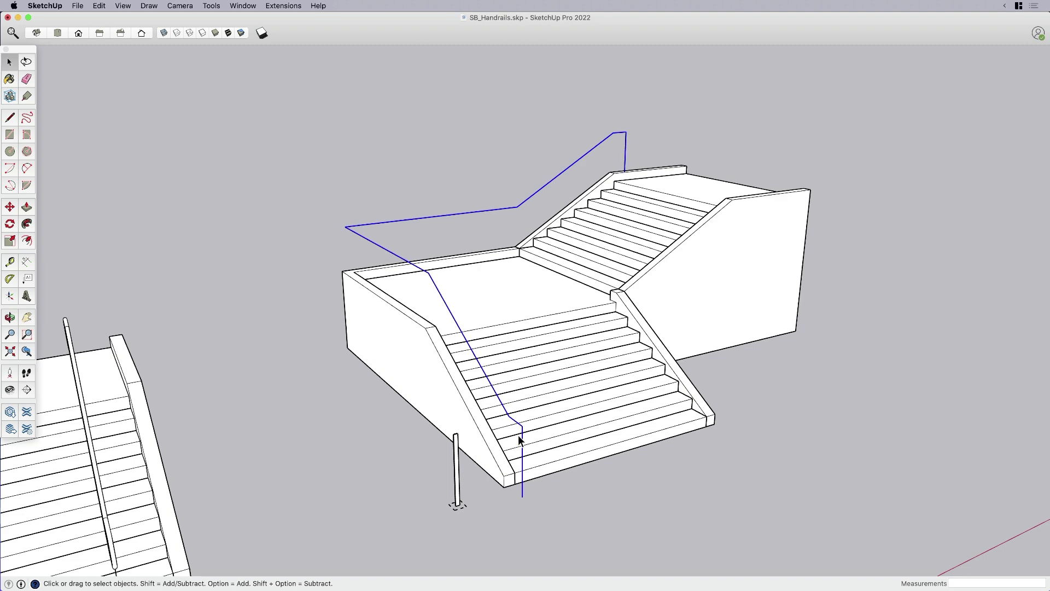
- Draw a centred 2 by .5 rectangle at the vertical line's bottom end
{"action": "key", "text": "f"}
{"action": "scroll", "coordinate": [522, 504], "scroll_direction": "up", "scroll_amount": 2}
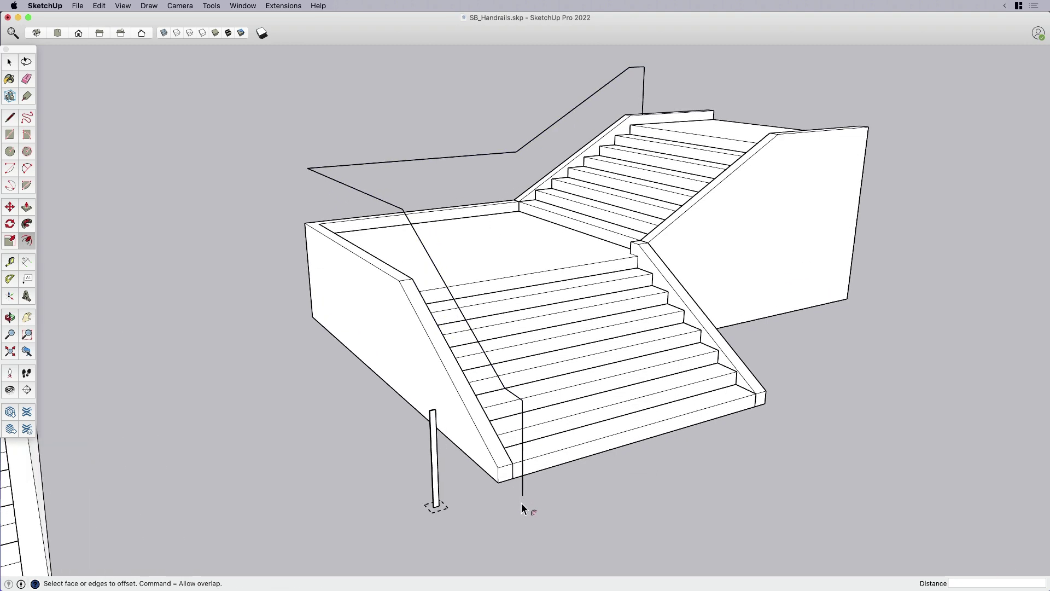
{"action": "scroll", "coordinate": [486, 505], "scroll_direction": "up", "scroll_amount": 4}
{"action": "mouse_move", "coordinate": [486, 505]}
{"action": "middle_mouse_down"}
{"action": "mouse_move", "coordinate": [514, 477]}
{"action": "mouse_move", "coordinate": [462, 493]}
{"action": "mouse_move", "coordinate": [535, 501]}
{"action": "mouse_move", "coordinate": [504, 499]}
{"action": "middle_mouse_up"}
{"action": "key", "text": "r"}
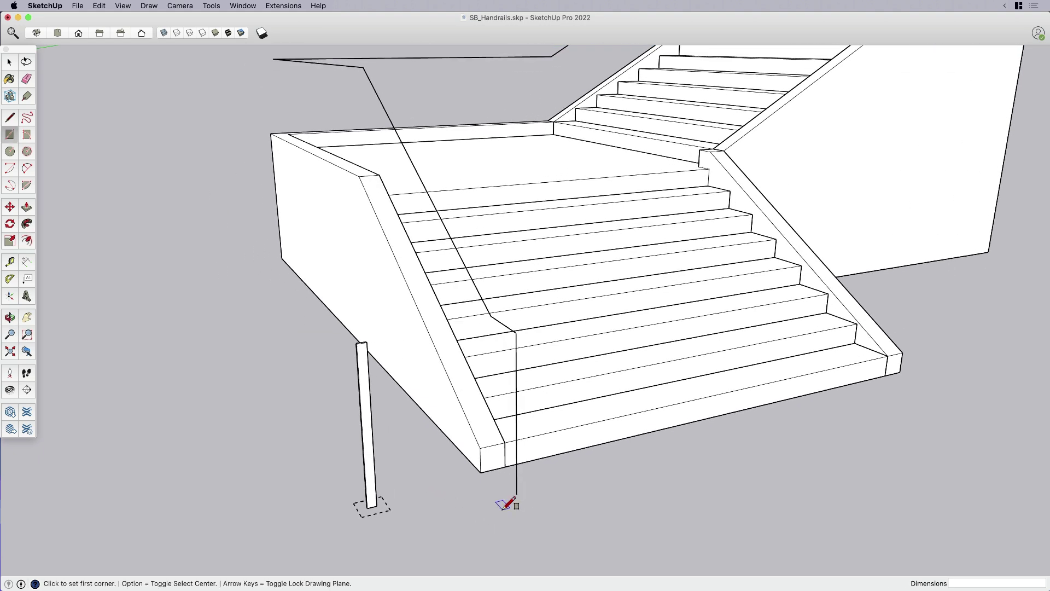
{"action": "scroll", "coordinate": [507, 506], "scroll_direction": "up", "scroll_amount": 3}
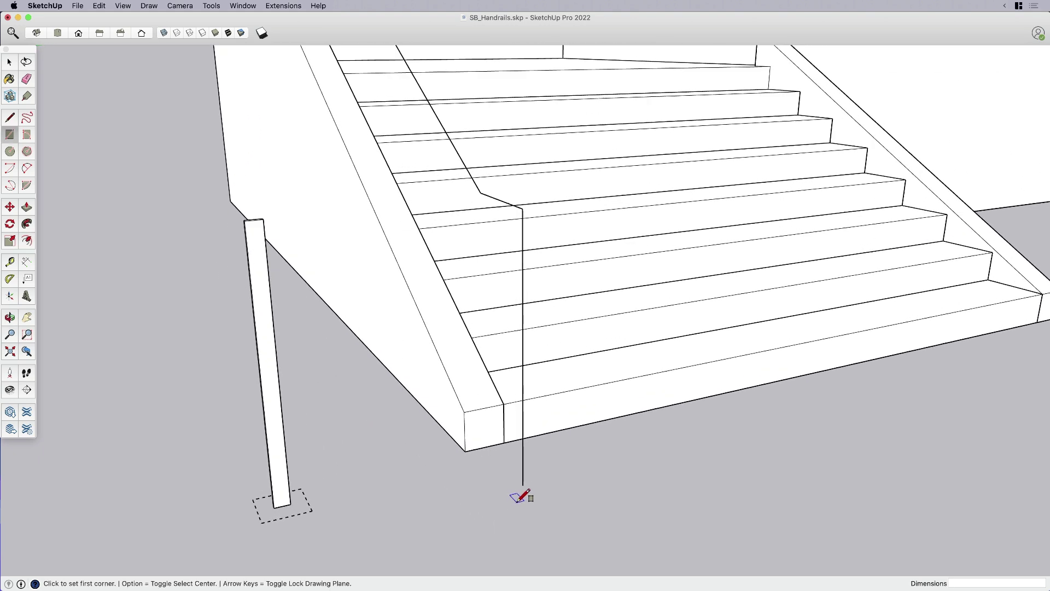
{"action": "key", "text": "alt"}
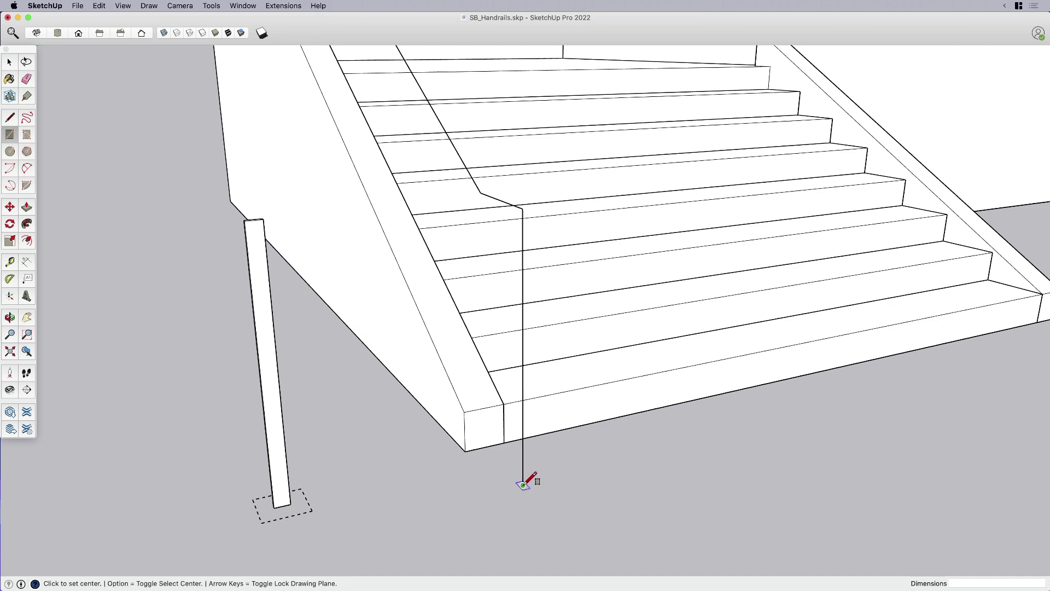
{"action": "left_click", "coordinate": [524, 486]}
{"action": "type", "text": "2,.5"}
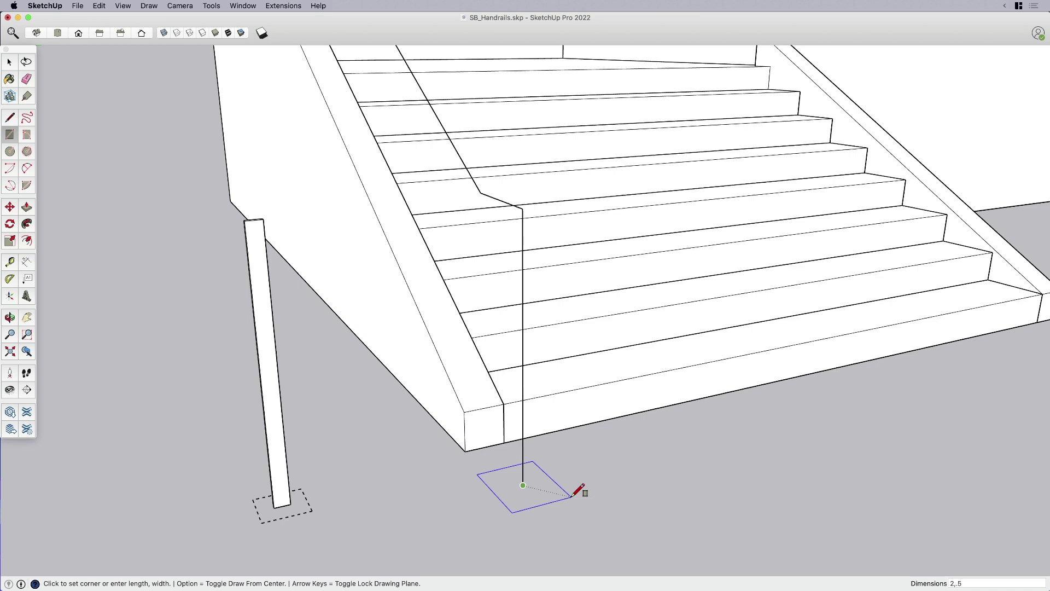
{"action": "key", "text": "Return"}
{"action": "key", "text": "space"}
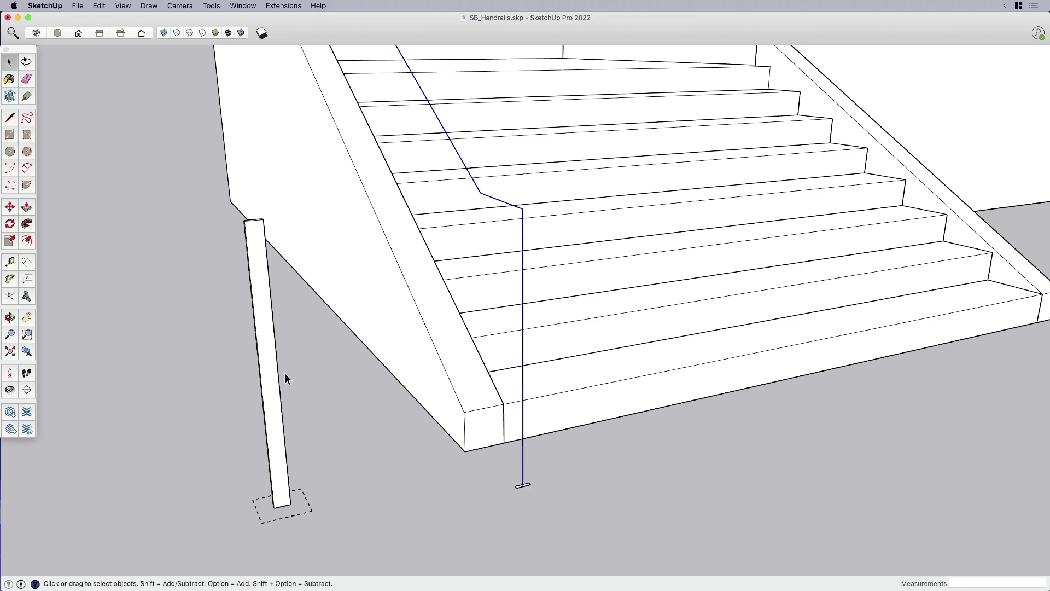
- Sweep the rectangle along the handrail path with Follow Me and orbit to review the rail
{"action": "left_click", "coordinate": [26, 224]}
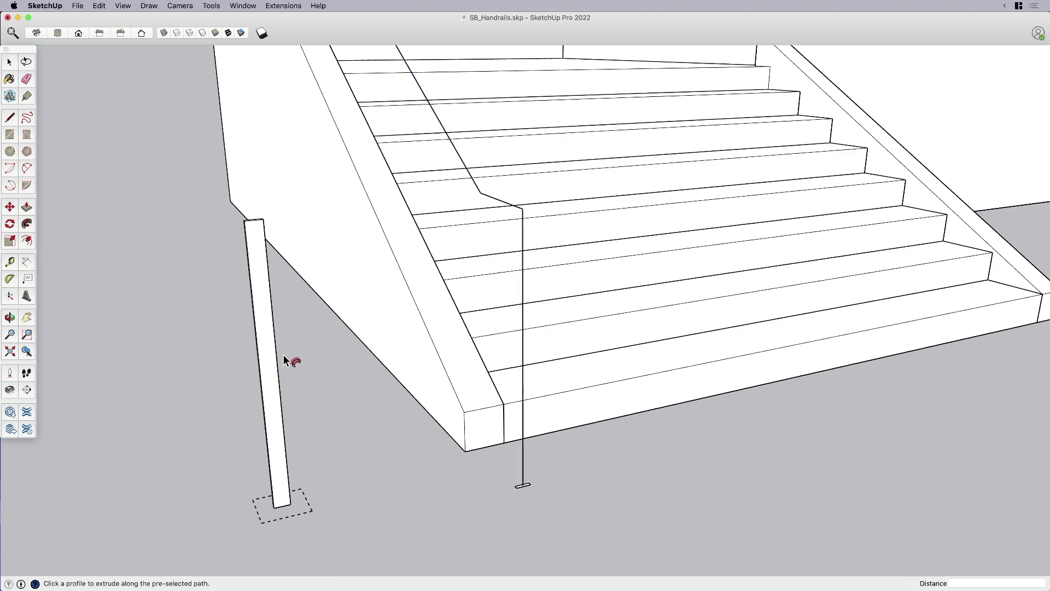
{"action": "left_click", "coordinate": [520, 487]}
{"action": "scroll", "coordinate": [519, 487], "scroll_direction": "down", "scroll_amount": 5}
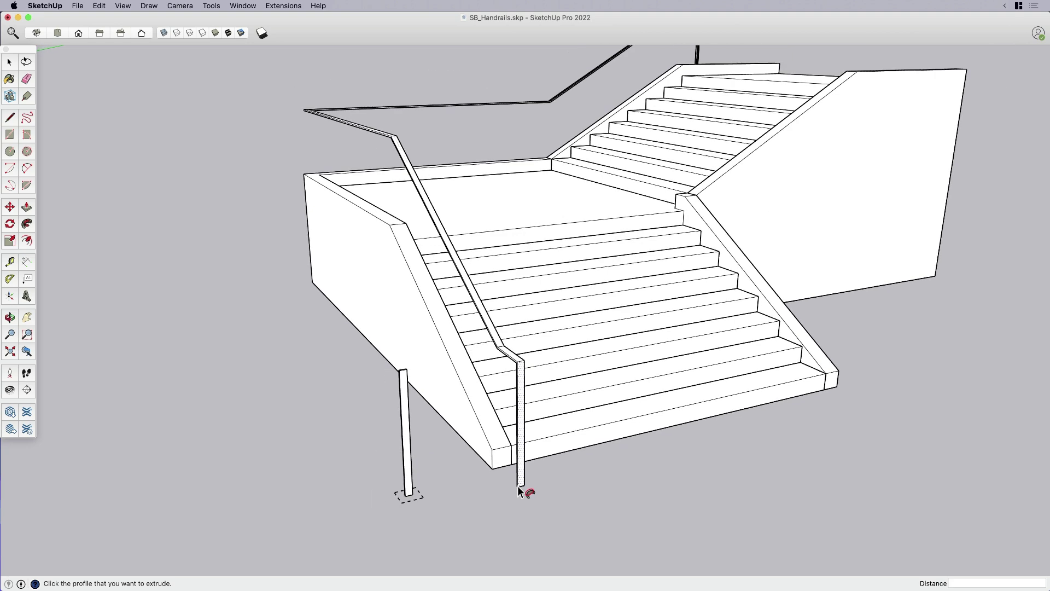
{"action": "scroll", "coordinate": [519, 489], "scroll_direction": "down", "scroll_amount": 3}
{"action": "middle_click_drag", "start_coordinate": [511, 476], "coordinate": [542, 470]}
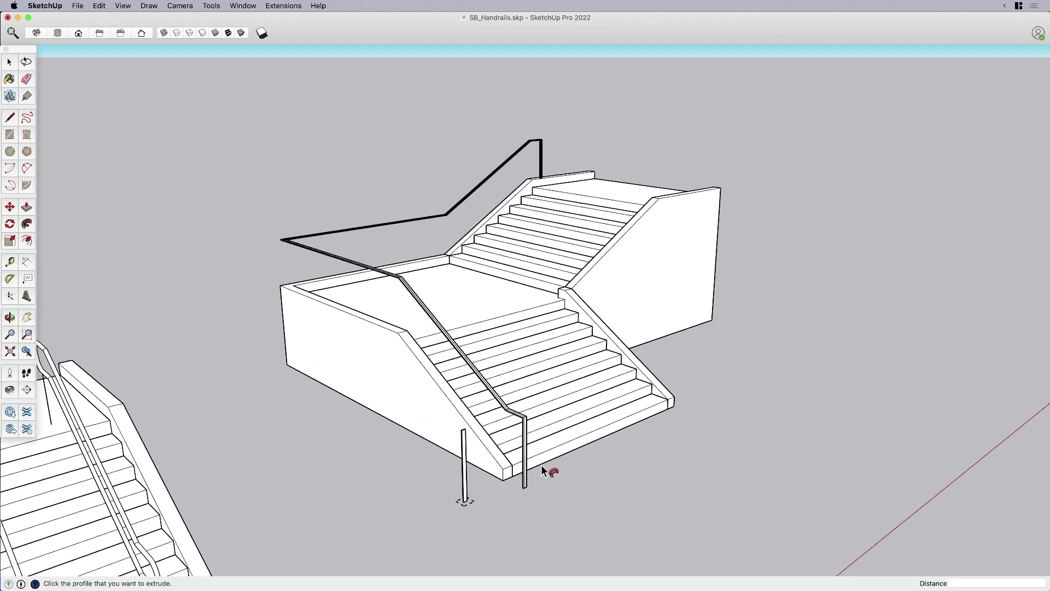
{"action": "key", "text": "space"}
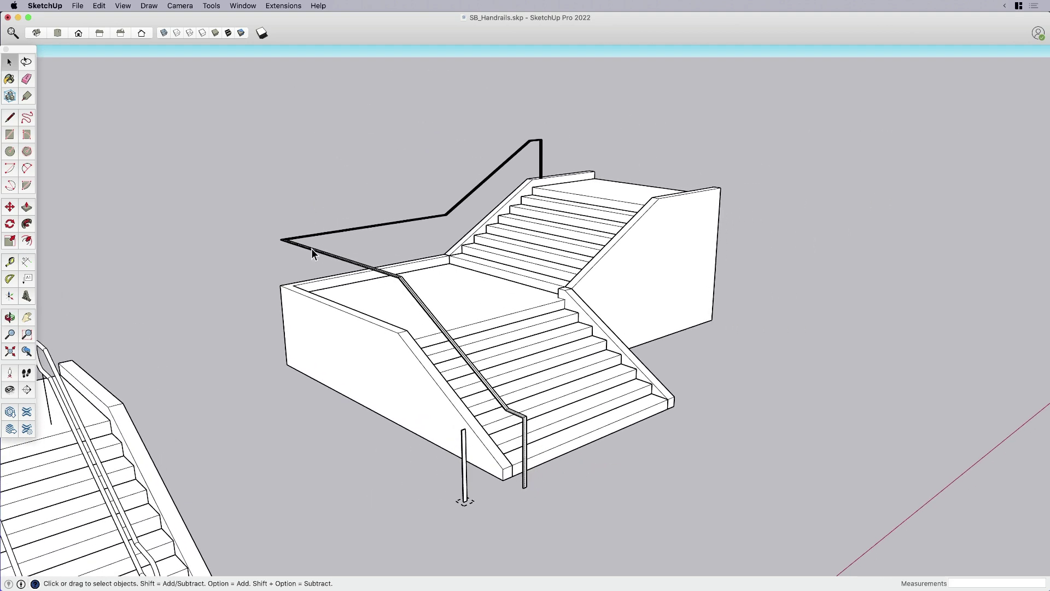
{"action": "middle_click_drag", "start_coordinate": [301, 262], "coordinate": [305, 333]}
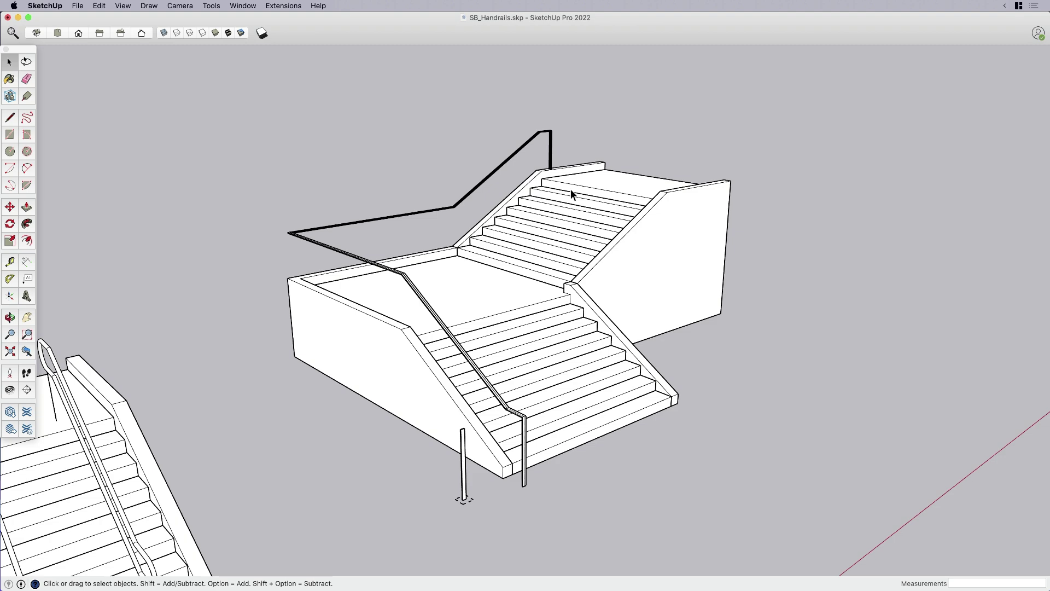
{"action": "middle_click_drag", "start_coordinate": [570, 189], "coordinate": [535, 316]}
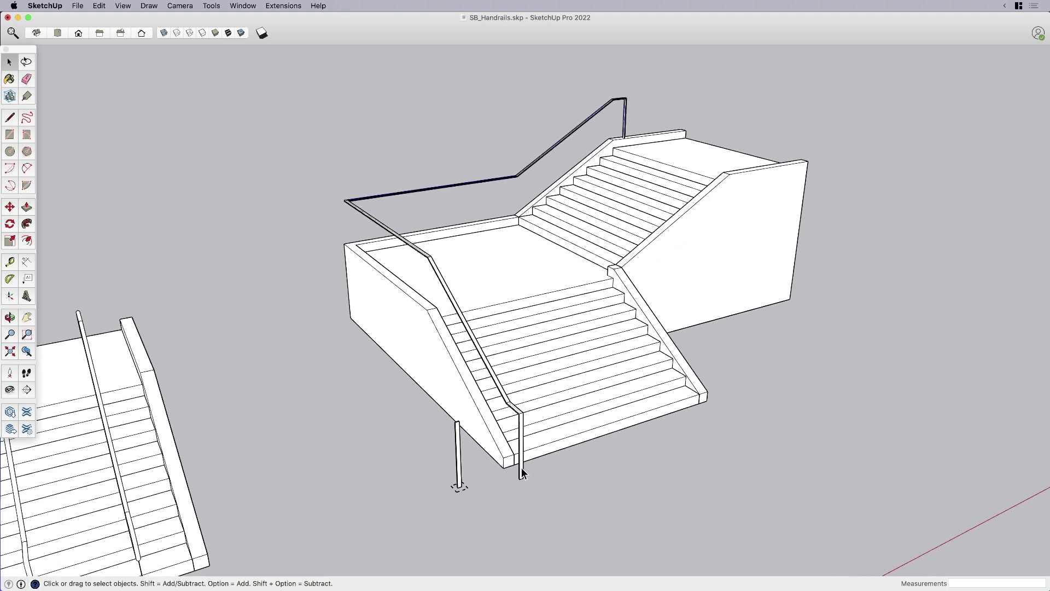
{"action": "scroll", "coordinate": [521, 462], "scroll_direction": "up", "scroll_amount": 2}
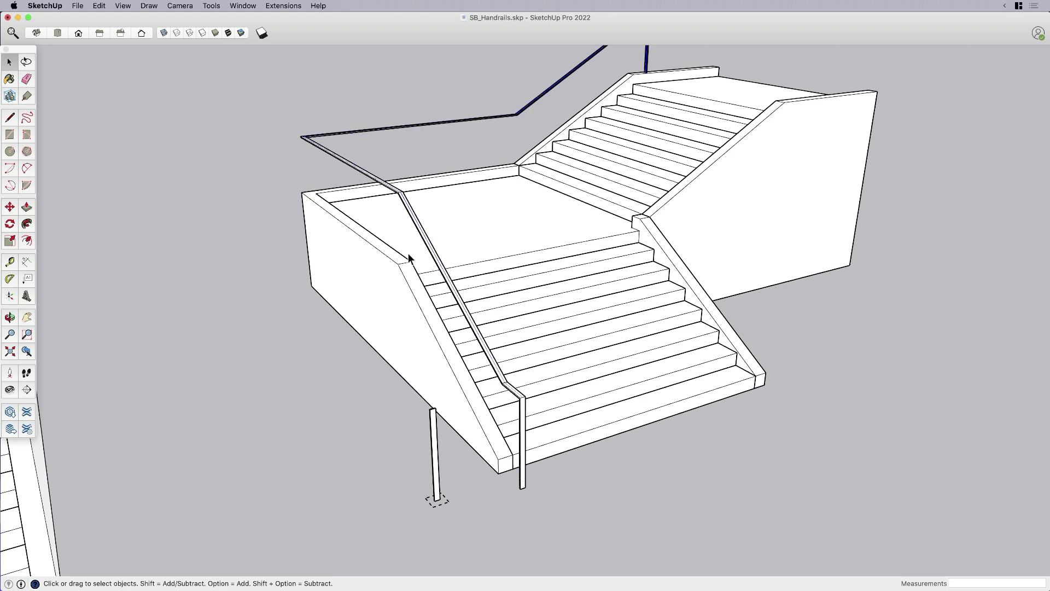
{"action": "scroll", "coordinate": [516, 479], "scroll_direction": "up", "scroll_amount": 2}
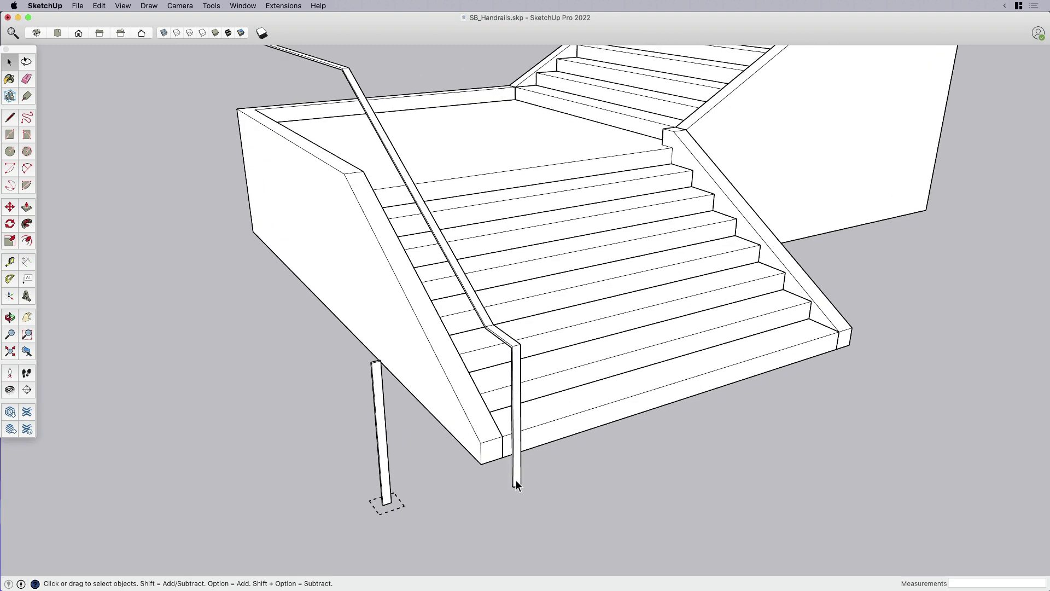
{"action": "scroll", "coordinate": [512, 479], "scroll_direction": "up", "scroll_amount": 8}
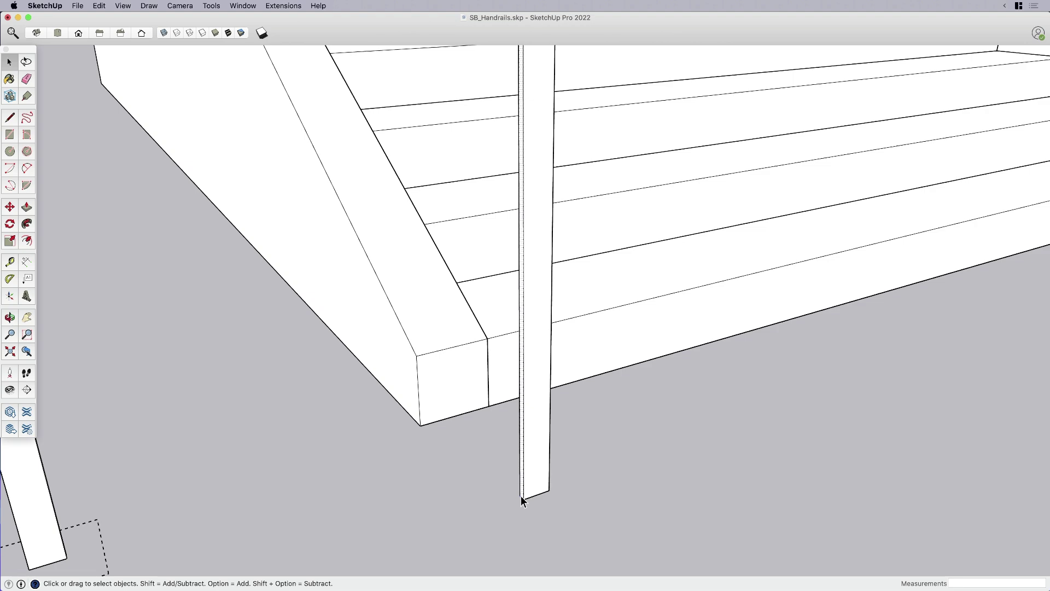
{"action": "left_click", "coordinate": [520, 496]}
{"action": "scroll", "coordinate": [521, 496], "scroll_direction": "down", "scroll_amount": 8}
{"action": "scroll", "coordinate": [521, 496], "scroll_direction": "down", "scroll_amount": 2}
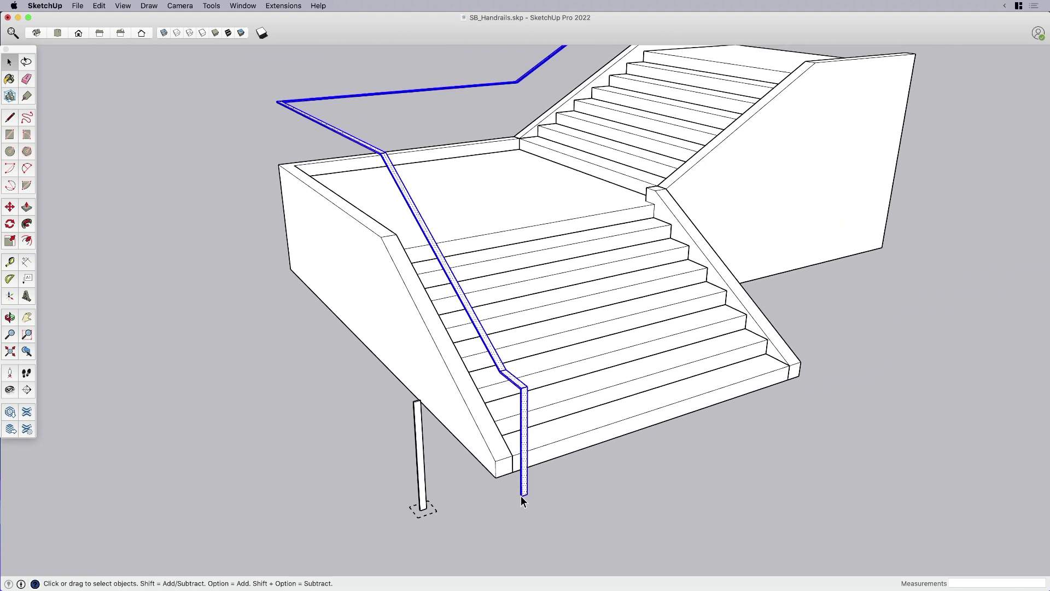
{"action": "left_click", "coordinate": [521, 495]}
{"action": "middle_click_drag", "start_coordinate": [521, 496], "coordinate": [488, 517]}
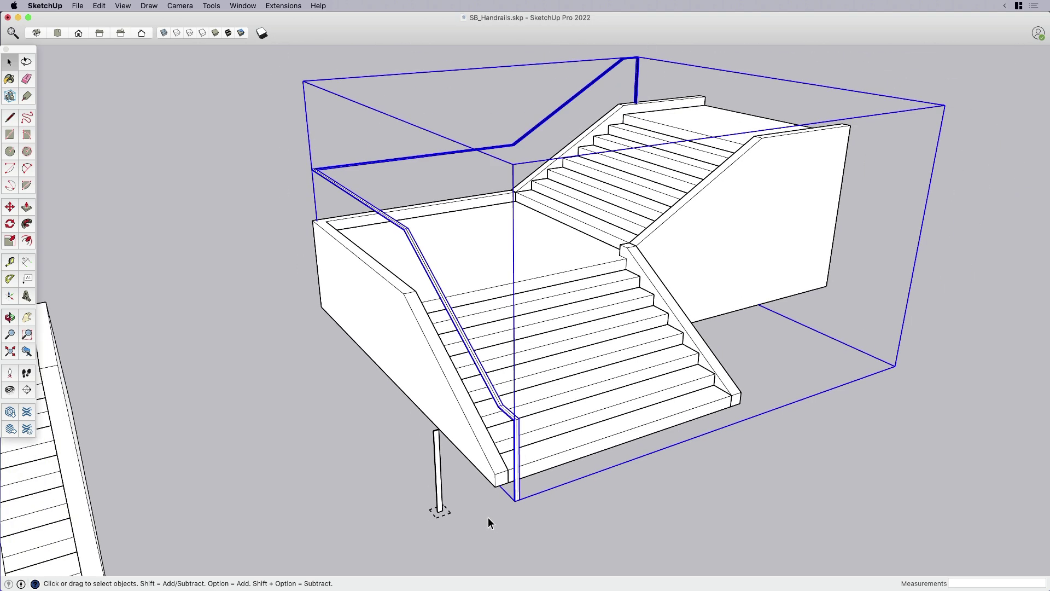
{"action": "left_click", "coordinate": [437, 504]}
- Select the standalone post component near the stair
{"action": "right_click", "coordinate": [437, 503]}
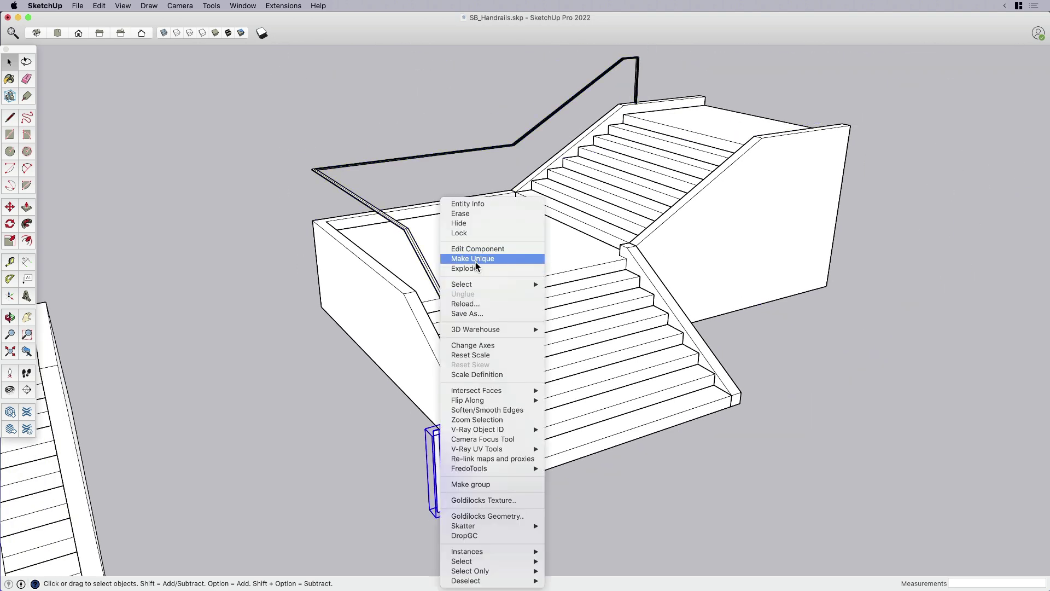
{"action": "key", "text": "Escape"}
{"action": "scroll", "coordinate": [432, 525], "scroll_direction": "up", "scroll_amount": 2}
{"action": "scroll", "coordinate": [434, 528], "scroll_direction": "up", "scroll_amount": 2}
{"action": "left_click", "coordinate": [452, 550]}
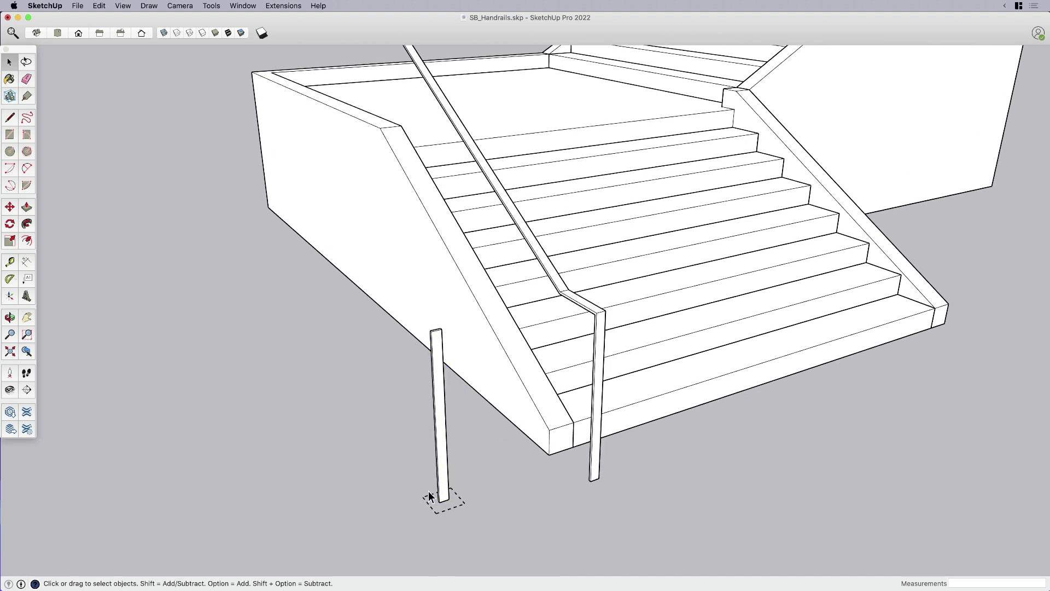
{"action": "left_click", "coordinate": [444, 495]}
- Move the post by its base onto the wall-top corner under the handrail bend
{"action": "key", "text": "m"}
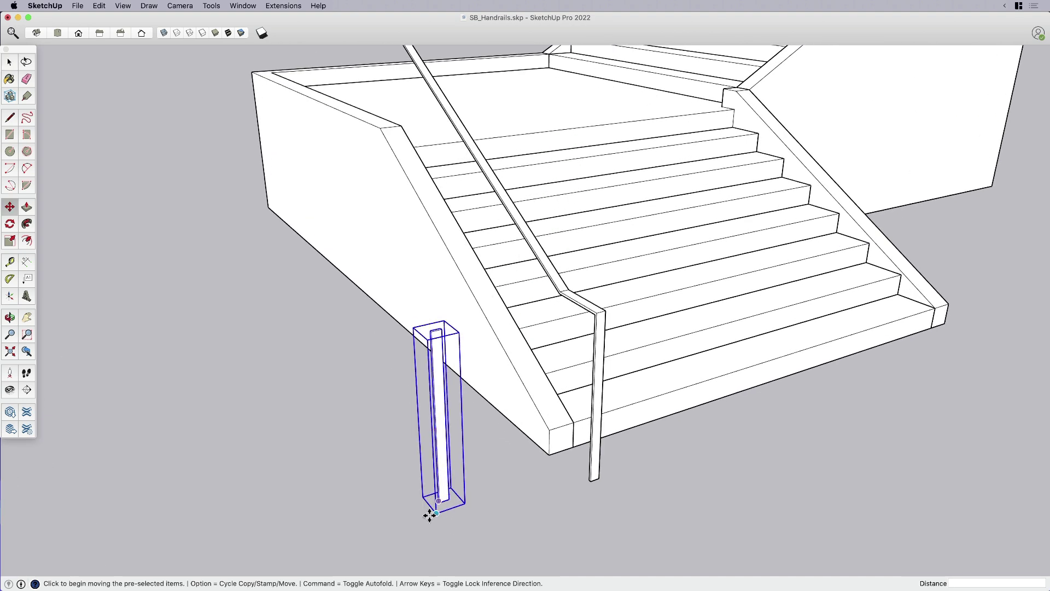
{"action": "left_click", "coordinate": [434, 512]}
{"action": "scroll", "coordinate": [435, 511], "scroll_direction": "down", "scroll_amount": 3}
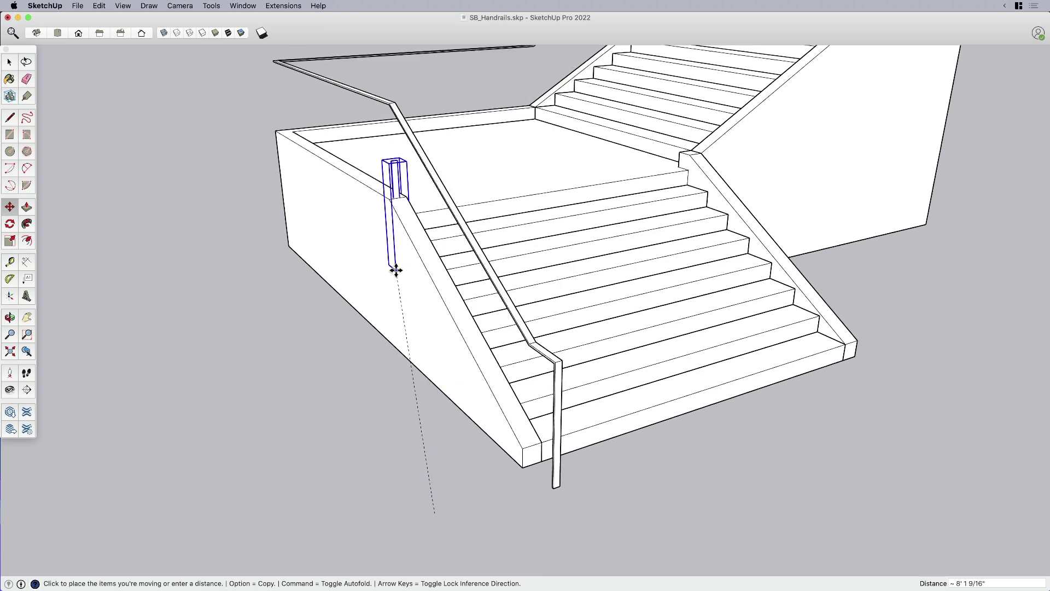
{"action": "left_click", "coordinate": [391, 202]}
{"action": "middle_click_drag", "start_coordinate": [303, 317], "coordinate": [550, 387]}
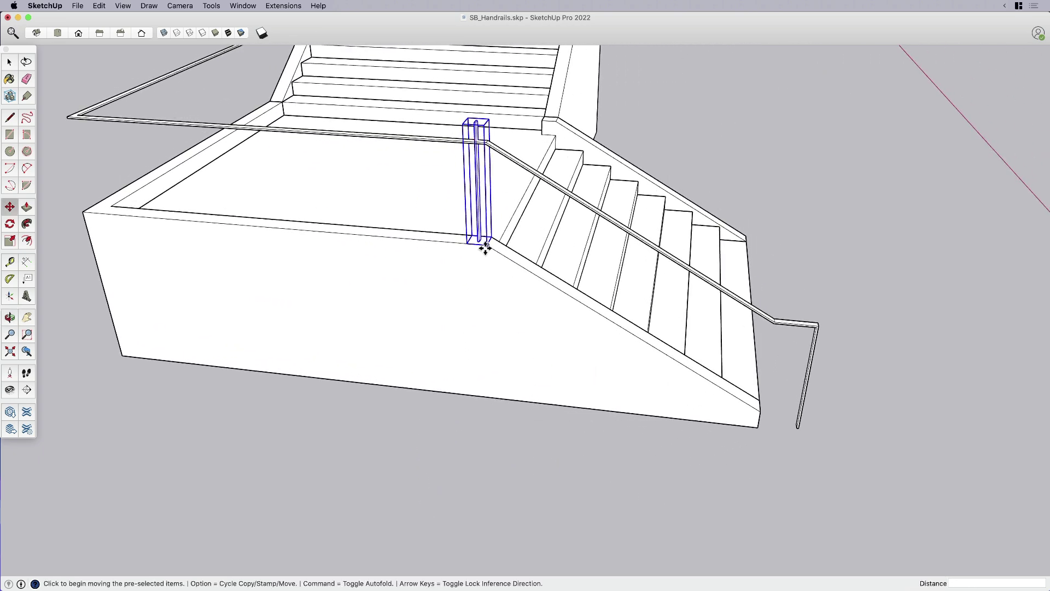
{"action": "key", "text": "q"}
{"action": "key", "text": "m"}
{"action": "key", "text": "space"}
{"action": "scroll", "coordinate": [477, 134], "scroll_direction": "up", "scroll_amount": 2}
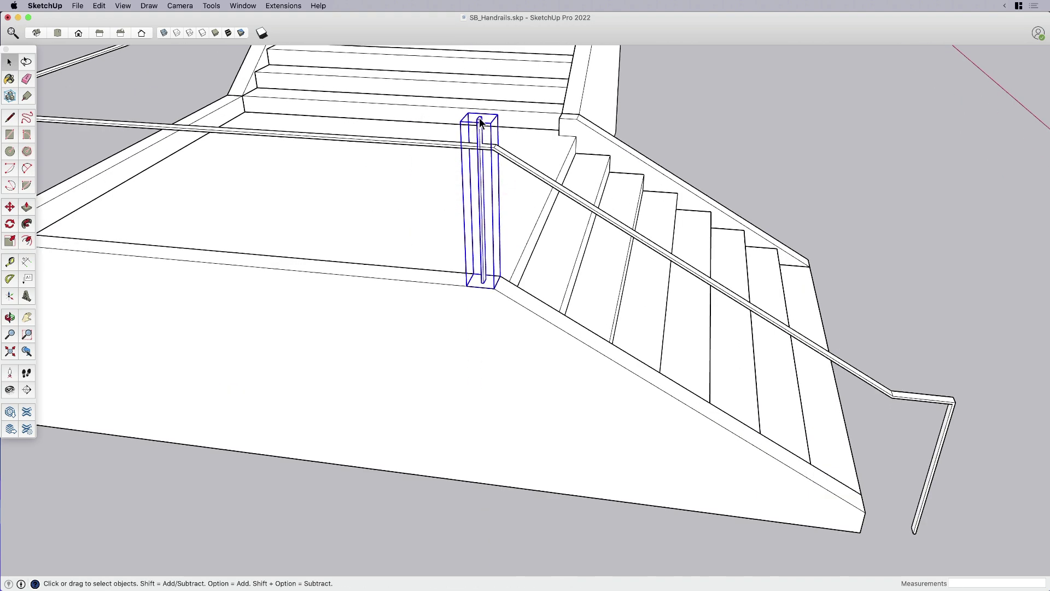
- Scale the post down vertically so it fits beneath the bar handrail
{"action": "key", "text": "s"}
{"action": "left_click", "coordinate": [480, 118]}
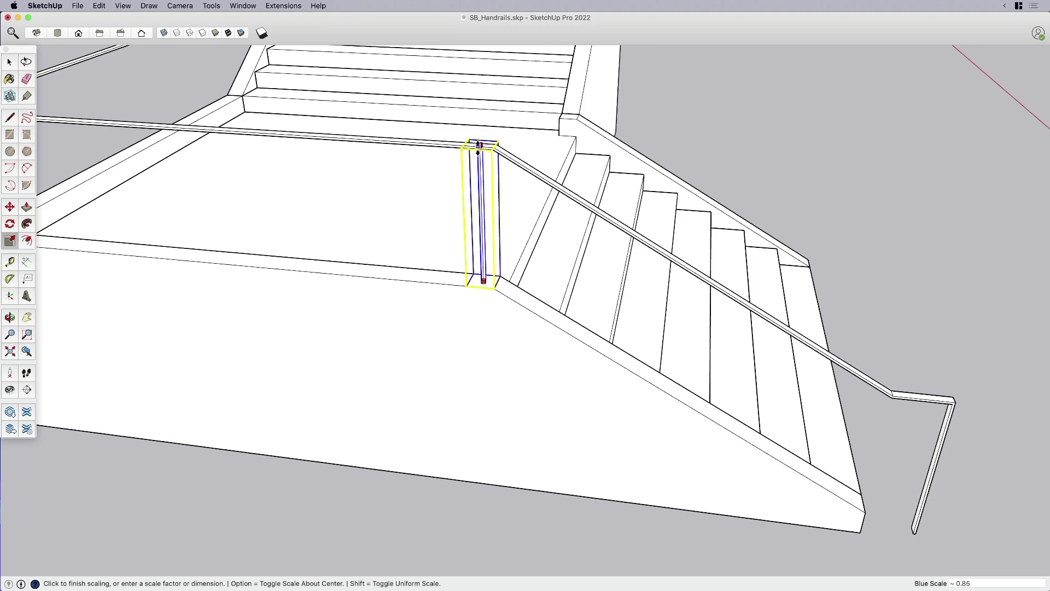
{"action": "left_click", "coordinate": [478, 148]}
{"action": "middle_click_drag", "start_coordinate": [487, 253], "coordinate": [488, 284]}
- Copy the post from its base to the far corner of the first landing wall
{"action": "key", "text": "m"}
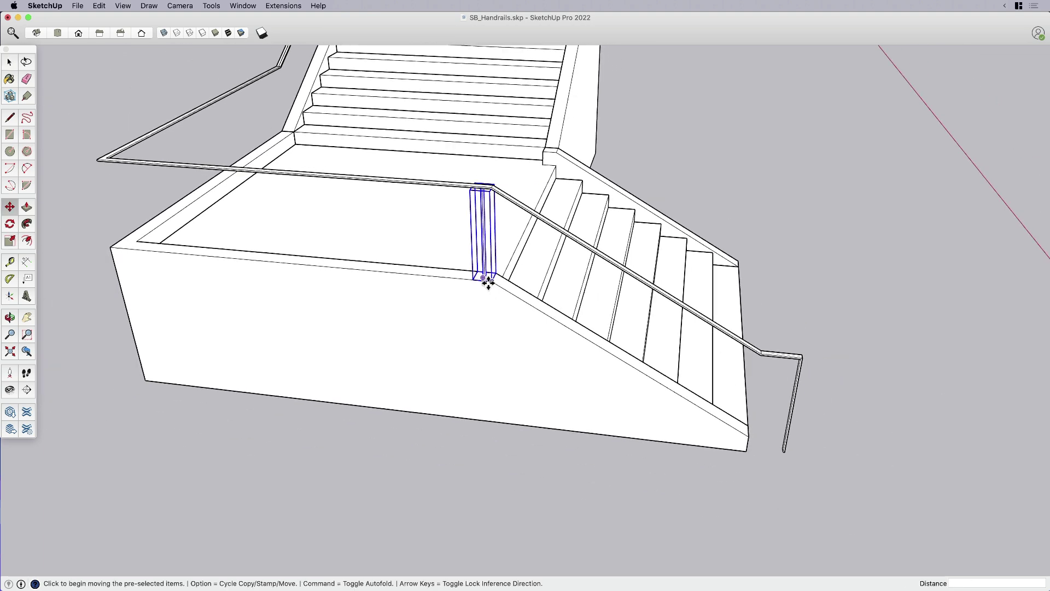
{"action": "key", "text": "alt"}
{"action": "left_click", "coordinate": [472, 279]}
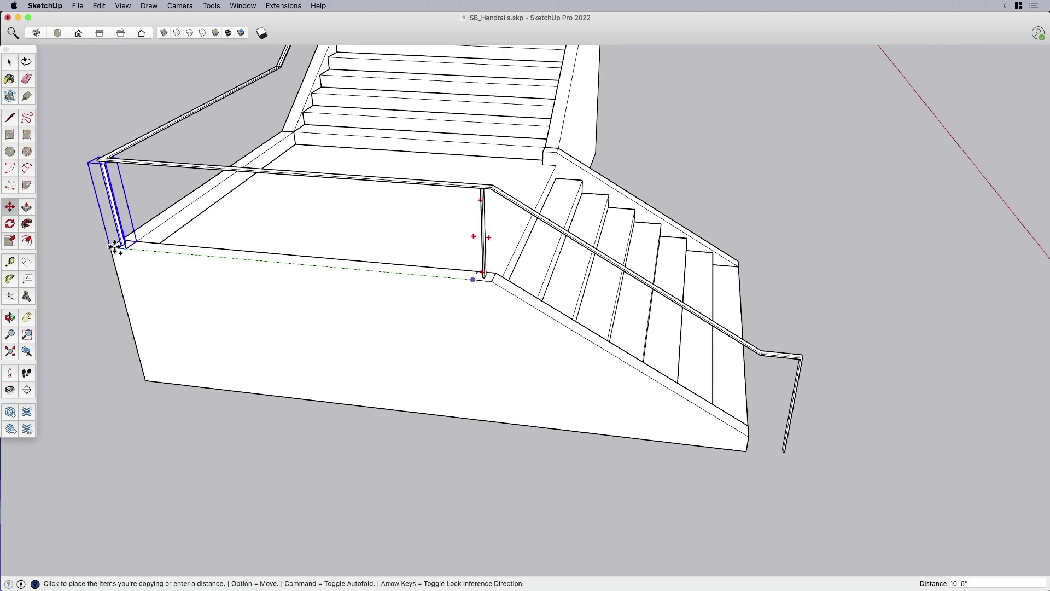
{"action": "left_click", "coordinate": [114, 247]}
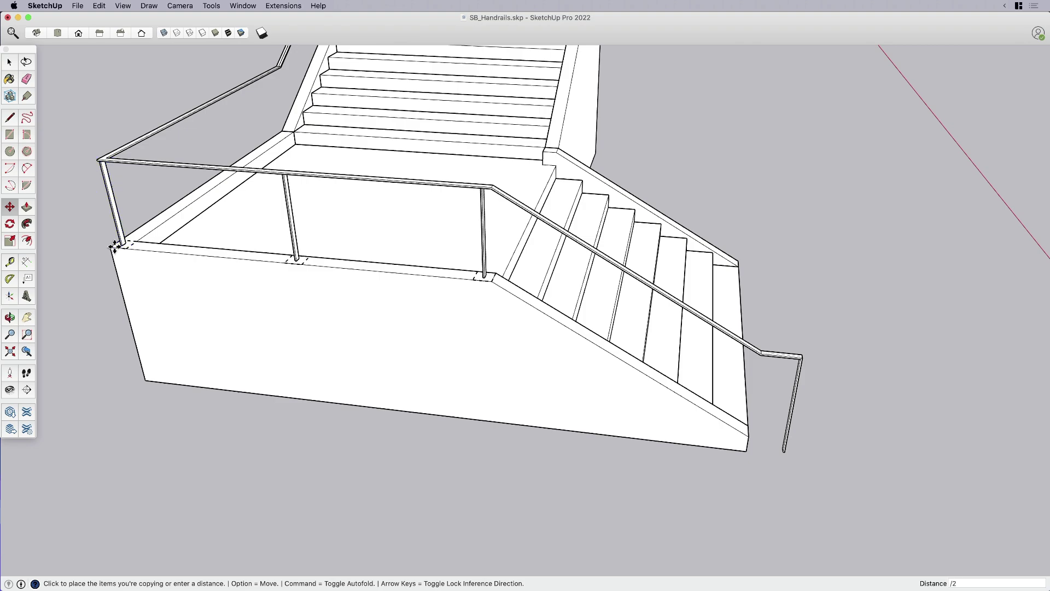
{"action": "middle_click_drag", "start_coordinate": [115, 248], "coordinate": [440, 291]}
{"action": "scroll", "coordinate": [440, 291], "scroll_direction": "down", "scroll_amount": 5}
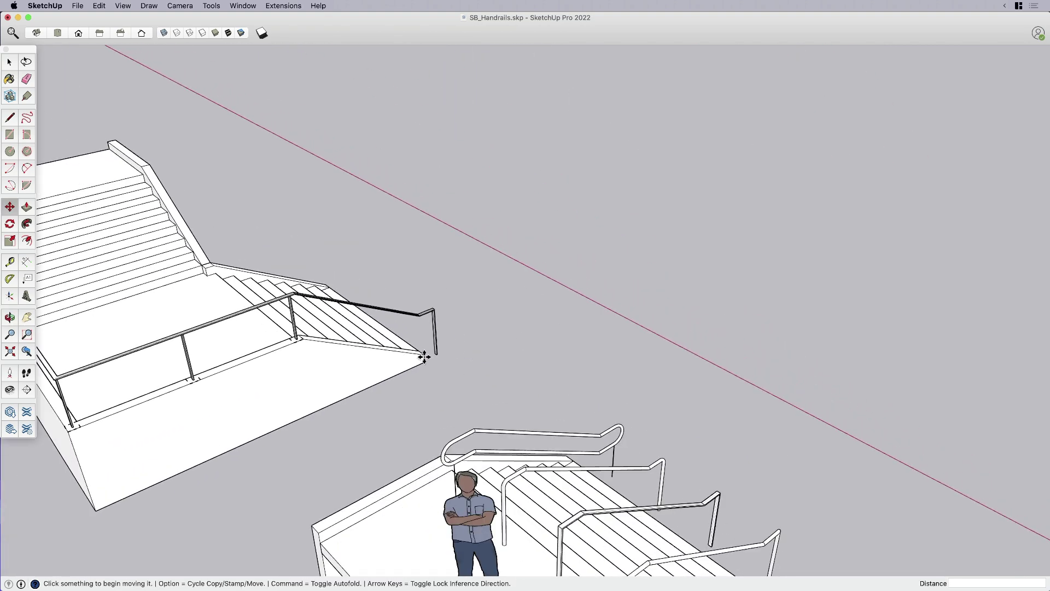
{"action": "middle_click_drag", "start_coordinate": [335, 404], "coordinate": [677, 362]}
- Copy the corner post onto the upper flight's wall
{"action": "scroll", "coordinate": [543, 353], "scroll_direction": "up", "scroll_amount": 5}
{"action": "key", "text": "space"}
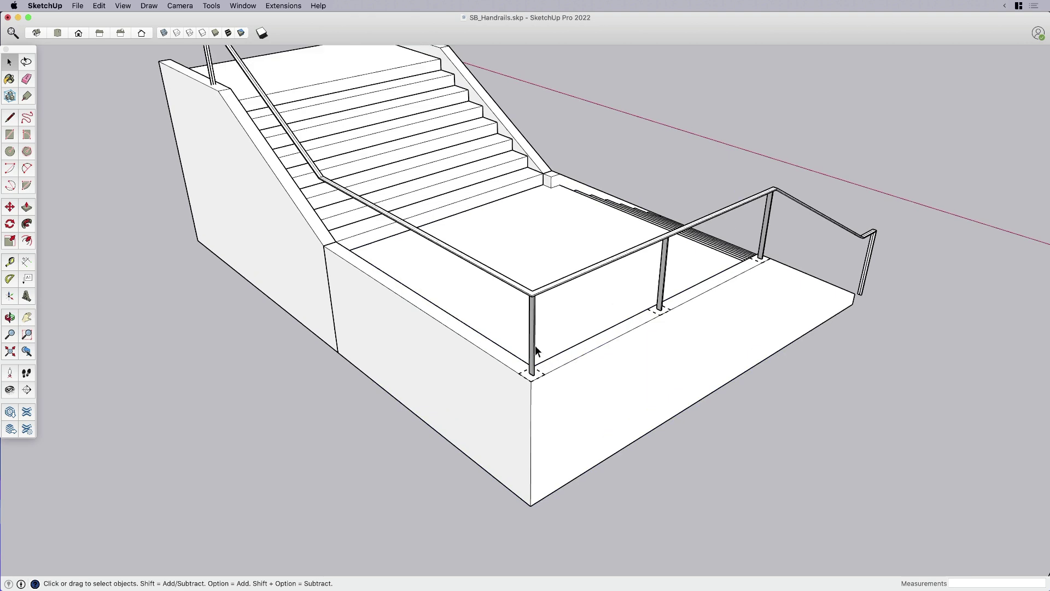
{"action": "left_click", "coordinate": [535, 346]}
{"action": "key", "text": "m"}
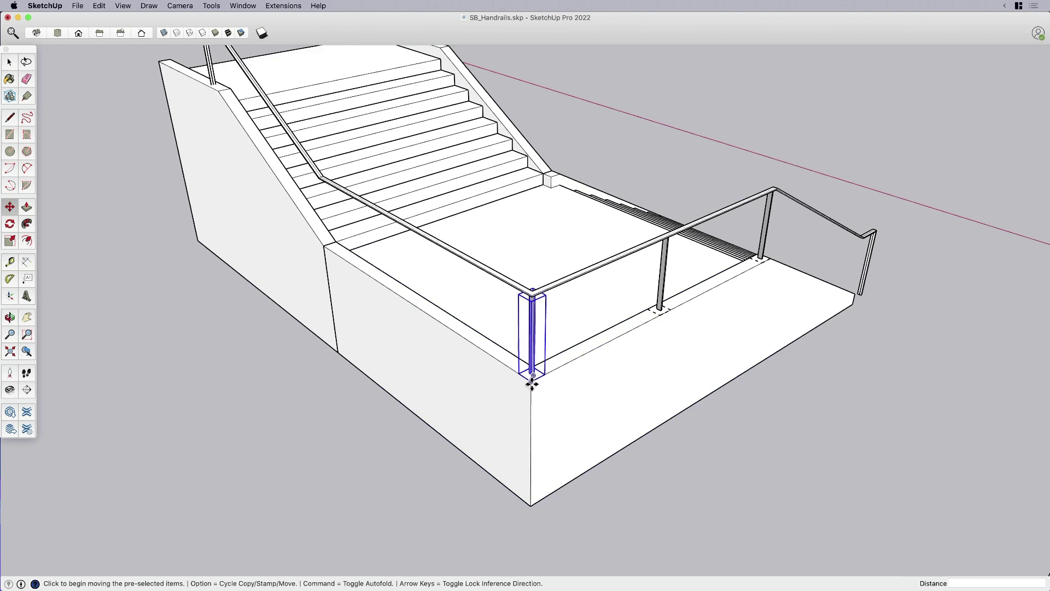
{"action": "key", "text": "alt"}
{"action": "left_click", "coordinate": [519, 373]}
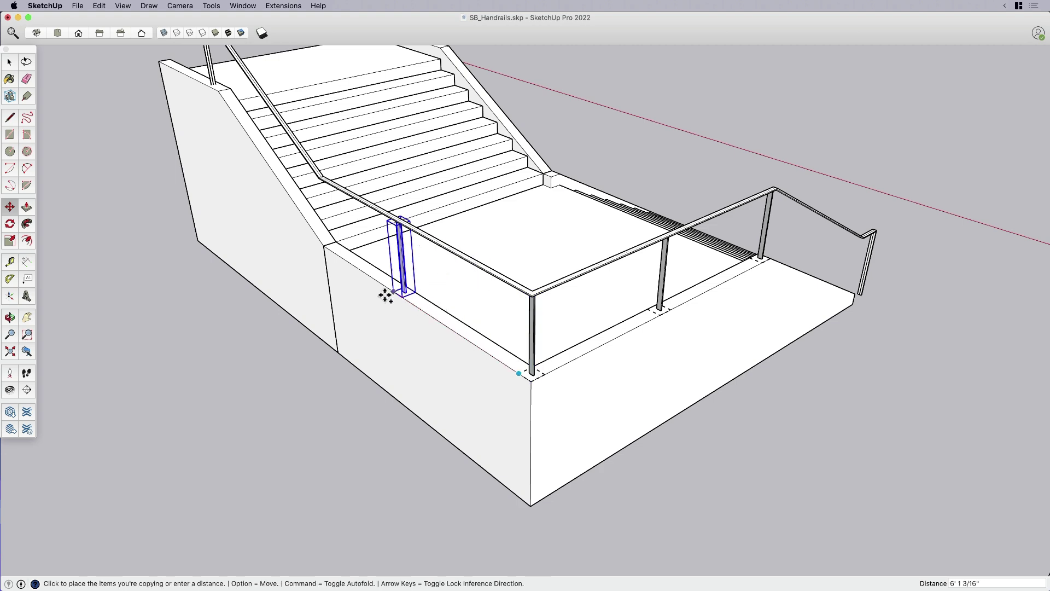
{"action": "left_click", "coordinate": [328, 244]}
- Rotate the copied post 90 degrees about its base to square it with the wall
{"action": "scroll", "coordinate": [328, 245], "scroll_direction": "up", "scroll_amount": 5}
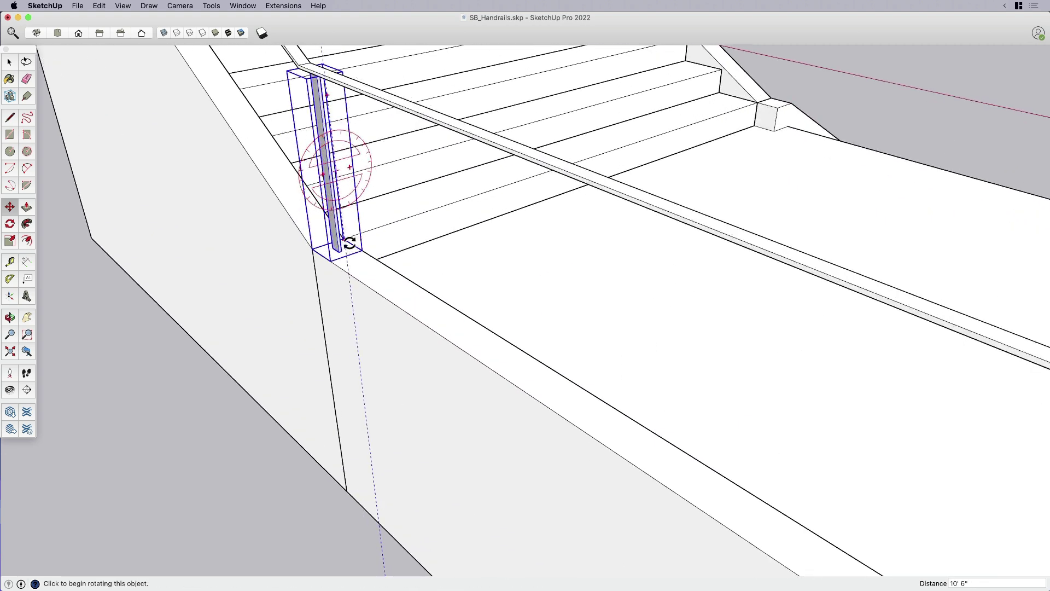
{"action": "scroll", "coordinate": [335, 248], "scroll_direction": "up", "scroll_amount": 2}
{"action": "key", "text": "q"}
{"action": "left_click", "coordinate": [343, 254]}
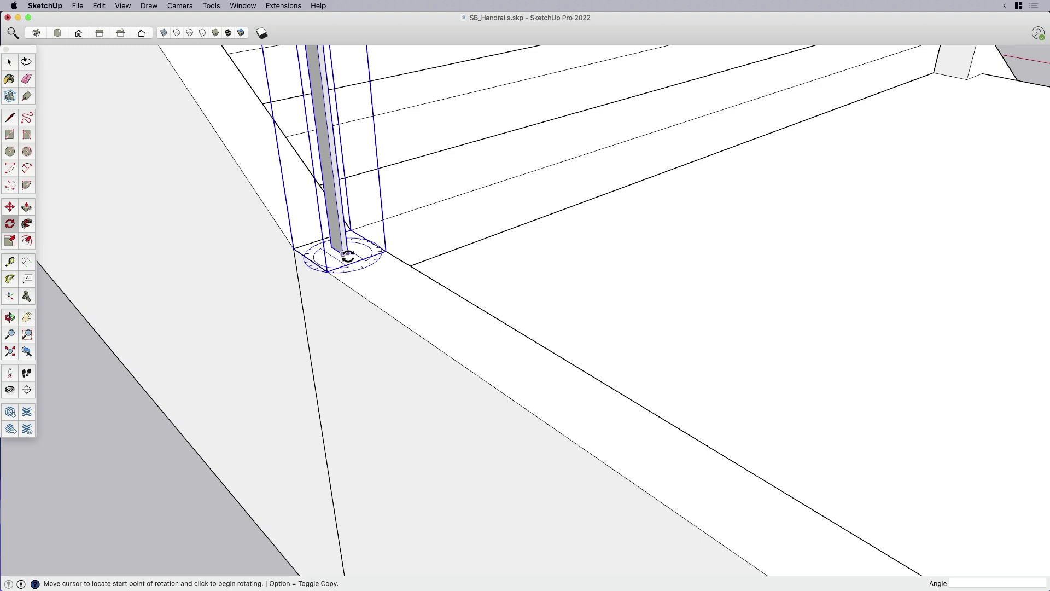
{"action": "left_click", "coordinate": [351, 271]}
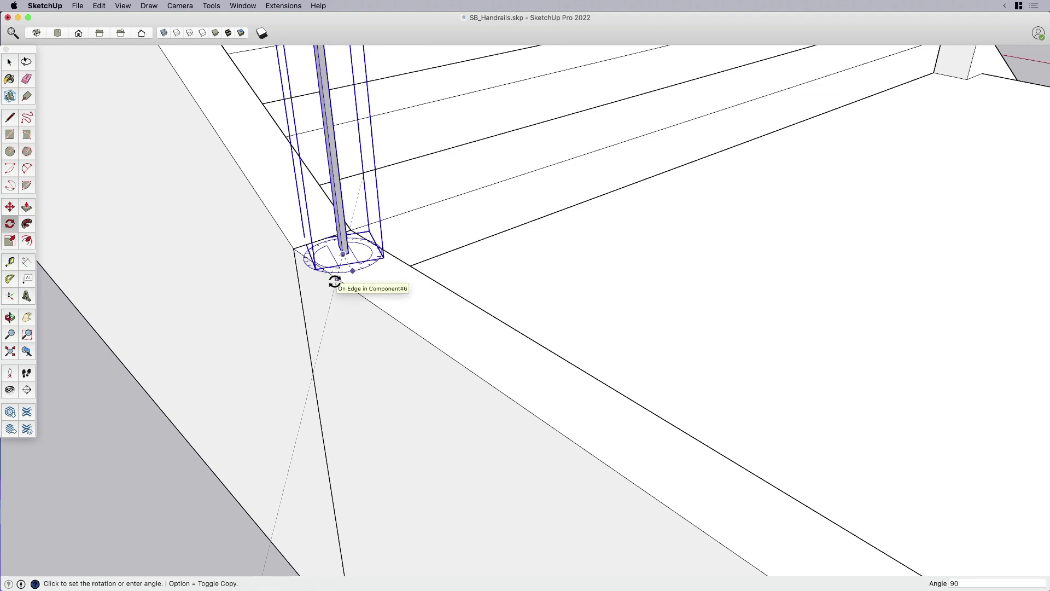
{"action": "left_click", "coordinate": [335, 282]}
{"action": "key", "text": "space"}
- Move the rotated post so its corner aligns with the wall corner
{"action": "key", "text": "m"}
{"action": "left_click", "coordinate": [306, 250]}
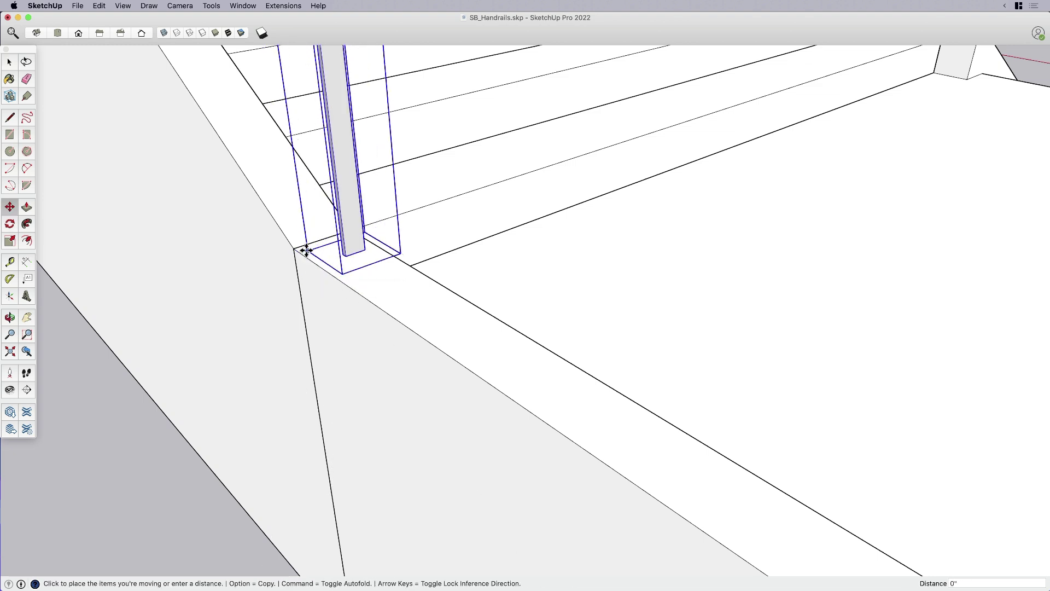
{"action": "left_click", "coordinate": [295, 247]}
{"action": "scroll", "coordinate": [294, 247], "scroll_direction": "down", "scroll_amount": 4}
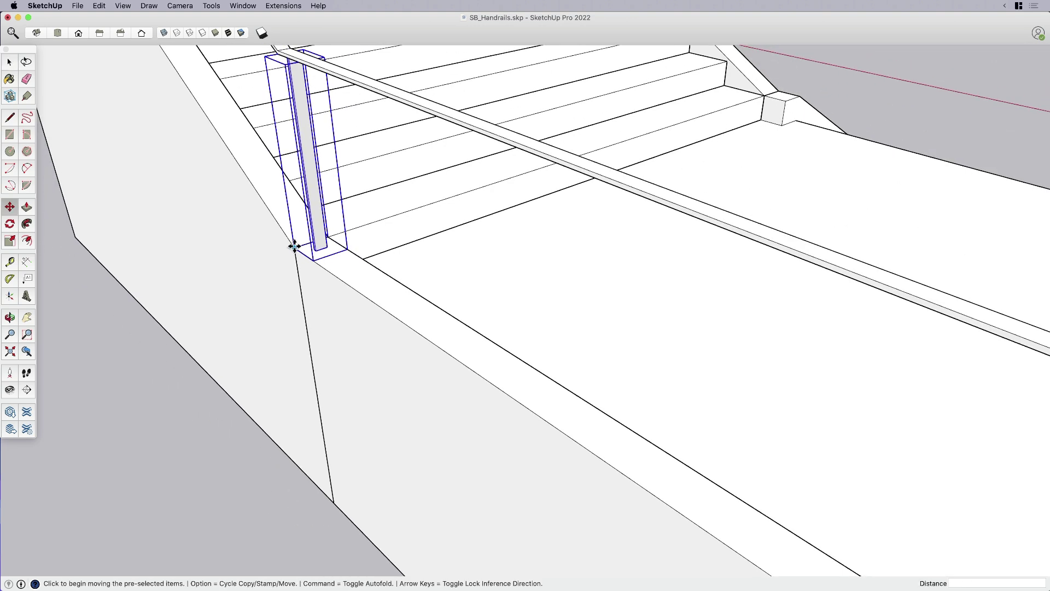
- Copy the post to the landing corner and divide the spacing to add a midway post
{"action": "key", "text": "alt"}
{"action": "key", "text": "alt"}
{"action": "scroll", "coordinate": [294, 247], "scroll_direction": "down", "scroll_amount": 2}
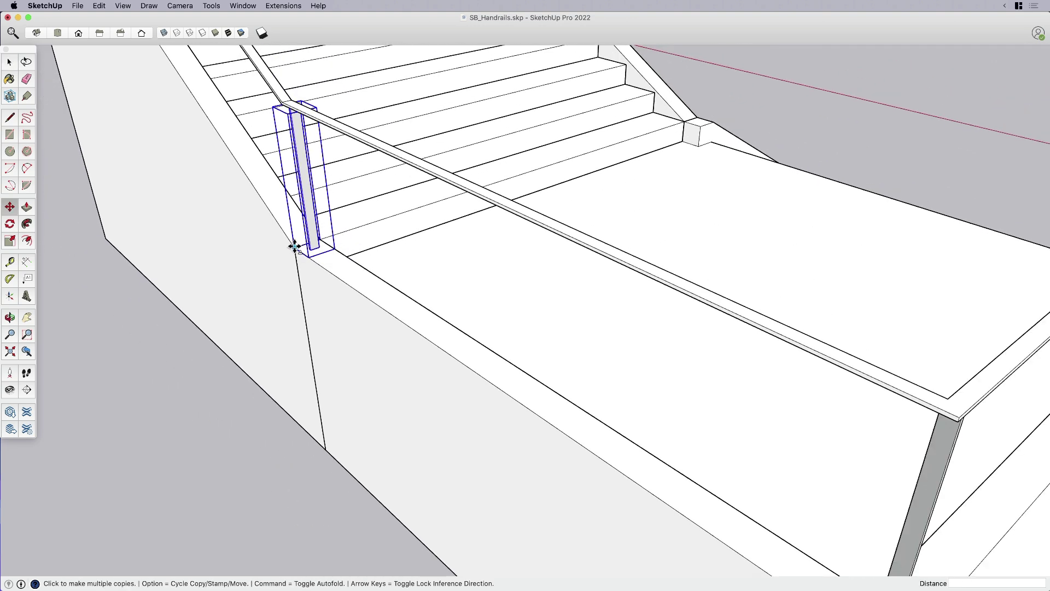
{"action": "key", "text": "alt"}
{"action": "key", "text": "alt"}
{"action": "scroll", "coordinate": [295, 248], "scroll_direction": "down", "scroll_amount": 2}
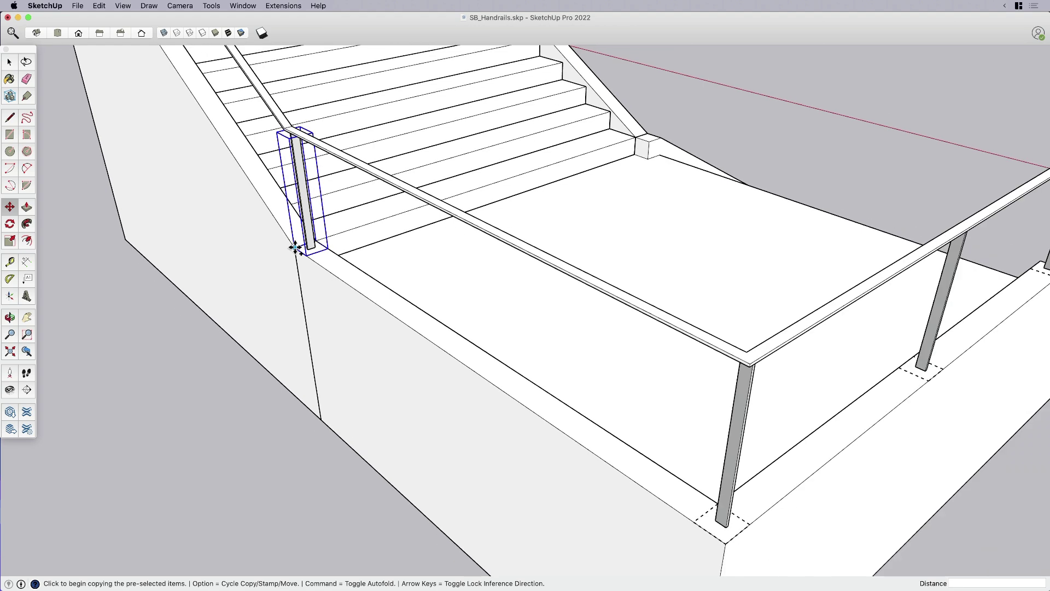
{"action": "key", "text": "alt"}
{"action": "key", "text": "alt"}
{"action": "key", "text": "alt"}
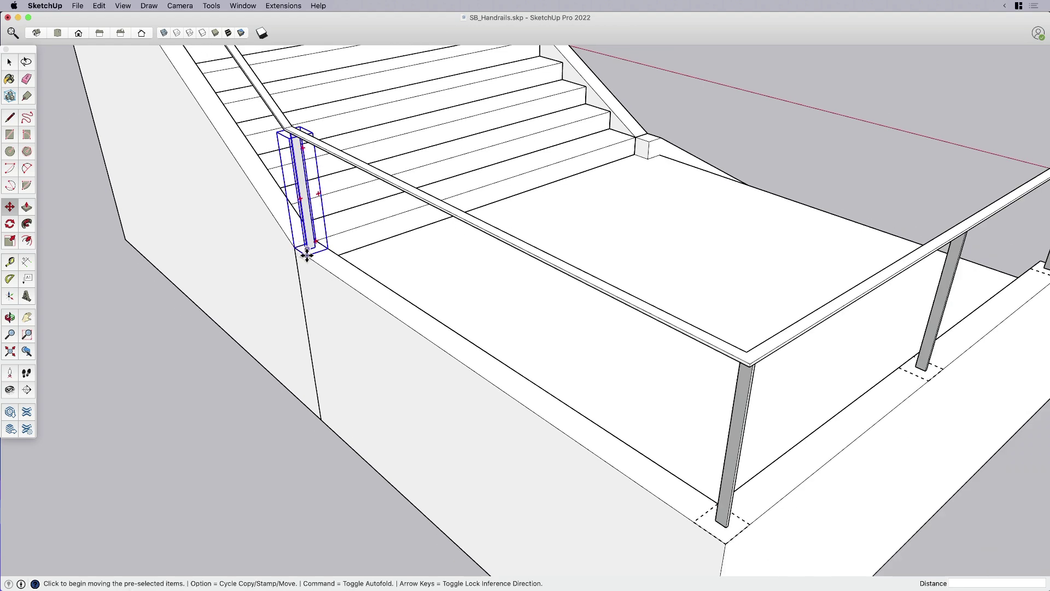
{"action": "scroll", "coordinate": [307, 255], "scroll_direction": "down", "scroll_amount": 2}
{"action": "left_click", "coordinate": [307, 254]}
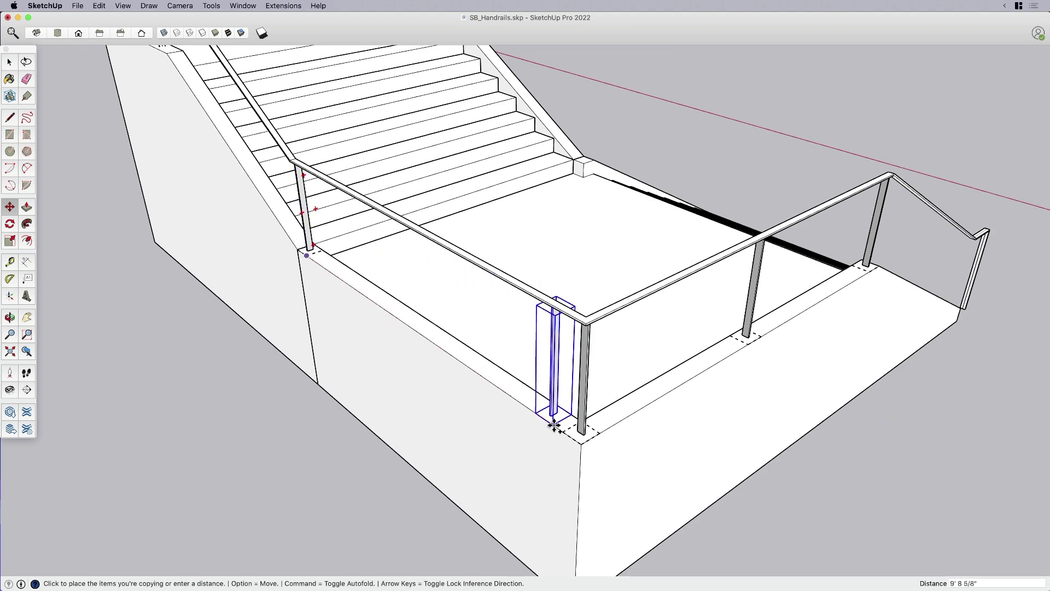
{"action": "left_click", "coordinate": [580, 444]}
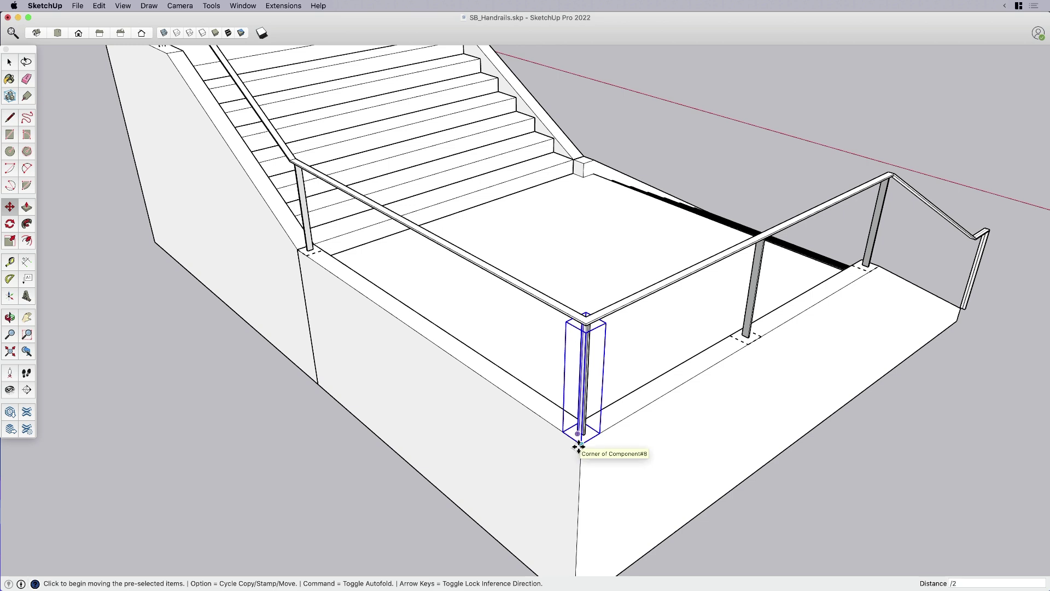
{"action": "key", "text": "Return"}
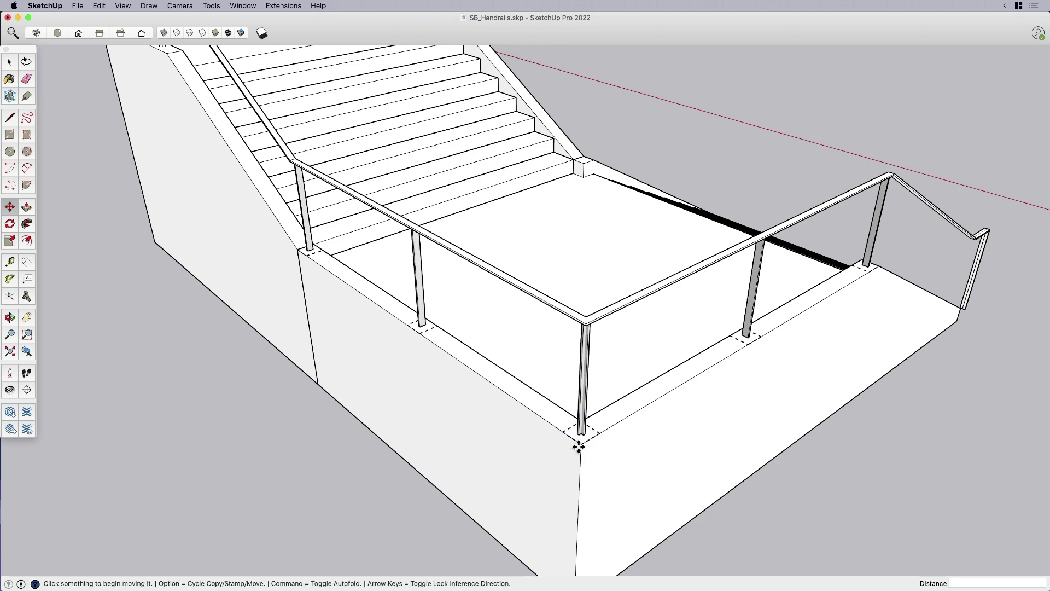
{"action": "key", "text": "space"}
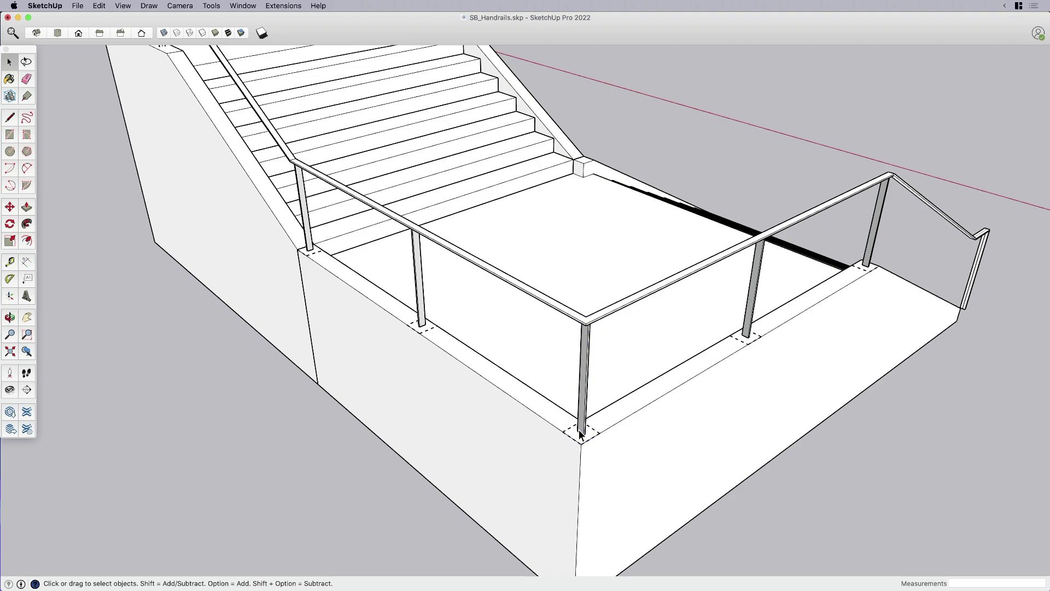
{"action": "scroll", "coordinate": [547, 367], "scroll_direction": "down", "scroll_amount": 3}
{"action": "middle_click_drag", "start_coordinate": [549, 373], "coordinate": [596, 424]}
{"action": "middle_click_drag", "start_coordinate": [635, 457], "coordinate": [611, 383]}
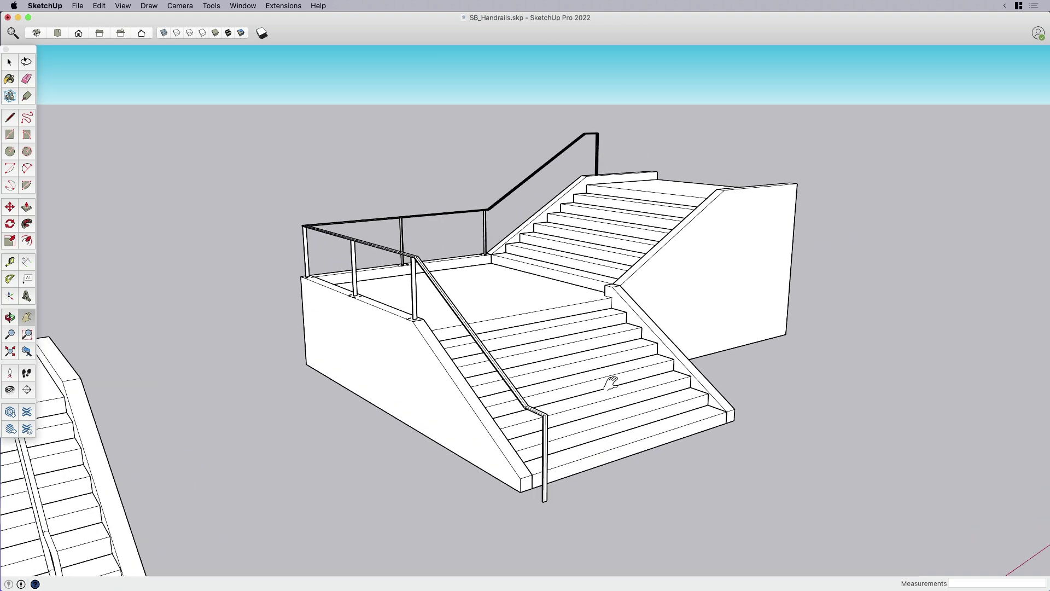